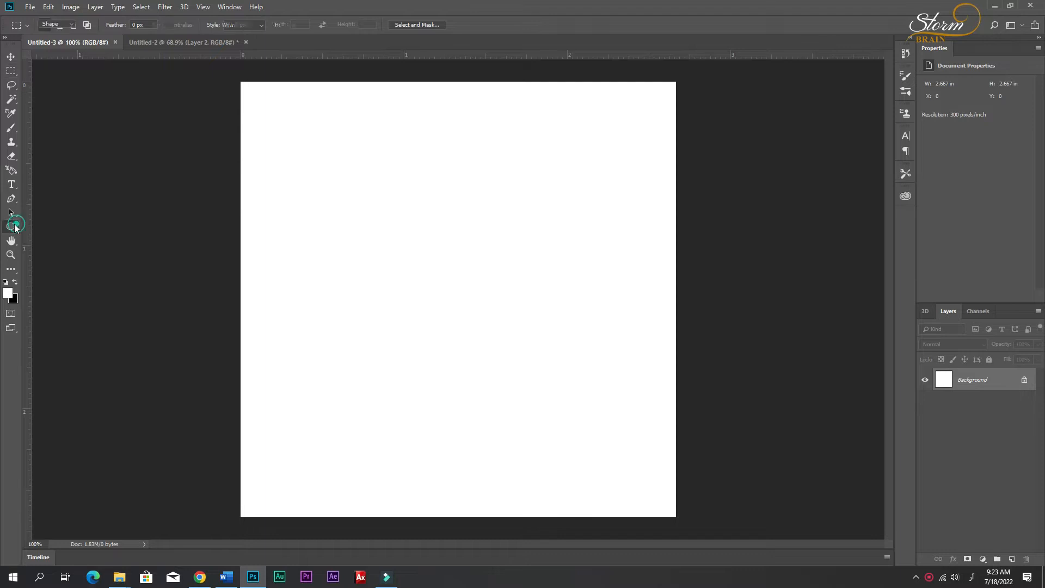
pyautogui.moveTo(283, 150); pyautogui.dragTo(859, 555)
pyautogui.hotkey('ctrl', 'z')
pyautogui.moveTo(259, 210); pyautogui.dragTo(709, 547)
pyautogui.hotkey('ctrl', 'z')
# - Draw a circle about 508 px wide with the Ellipse tool and center it horizontally at the canvas's lower edge
pyautogui.moveTo(363, 237); pyautogui.dragTo(666, 513)
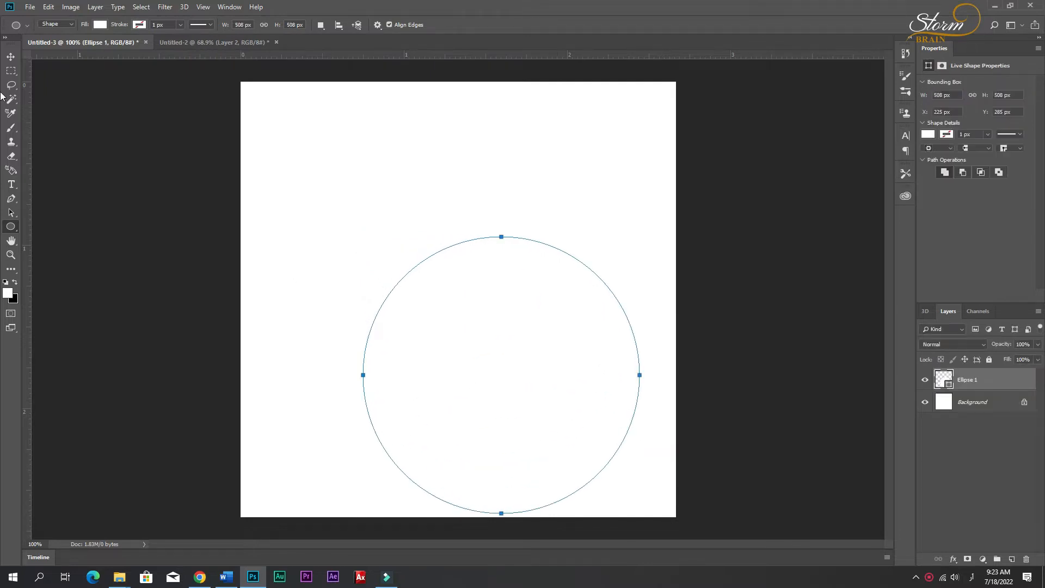
pyautogui.click(11, 56)
pyautogui.hotkey('ctrl', 't')
pyautogui.scroll(-5, 546, 347)
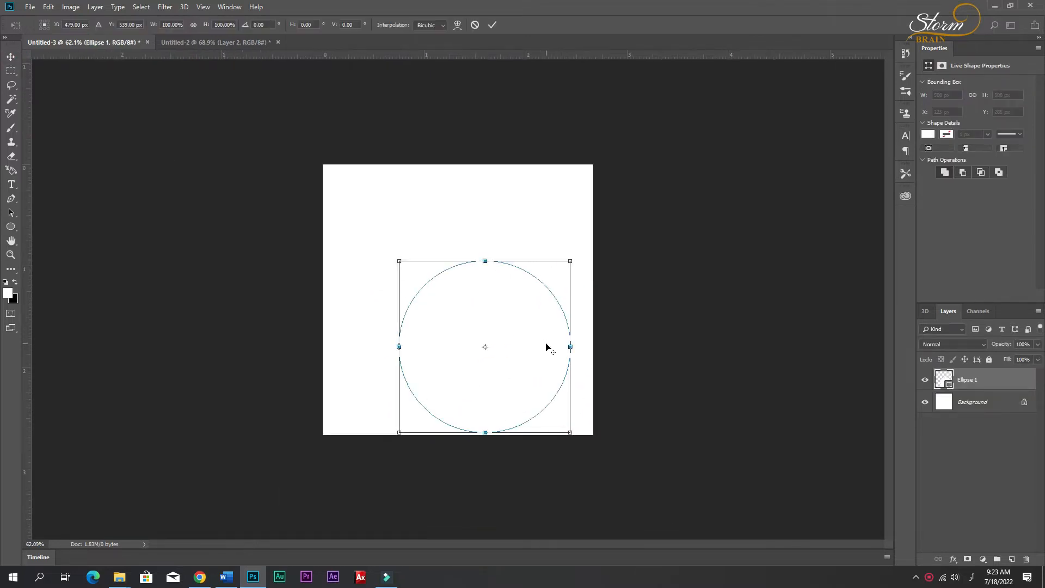
pyautogui.moveTo(522, 391); pyautogui.dragTo(492, 392)
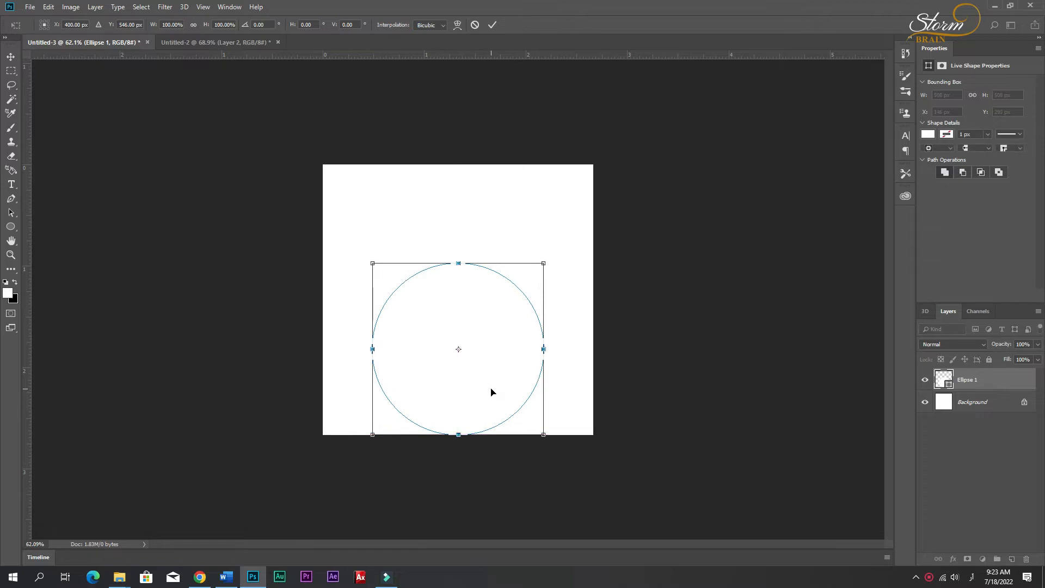
pyautogui.press('Return')
# - Fill the circle with the dusty pink color b77676
pyautogui.doubleClick(948, 386)
pyautogui.moveTo(848, 344)
pyautogui.mouseDown()
pyautogui.moveTo(761, 392)
pyautogui.moveTo(782, 367)
pyautogui.moveTo(761, 383)
pyautogui.mouseUp()
pyautogui.click(963, 340)
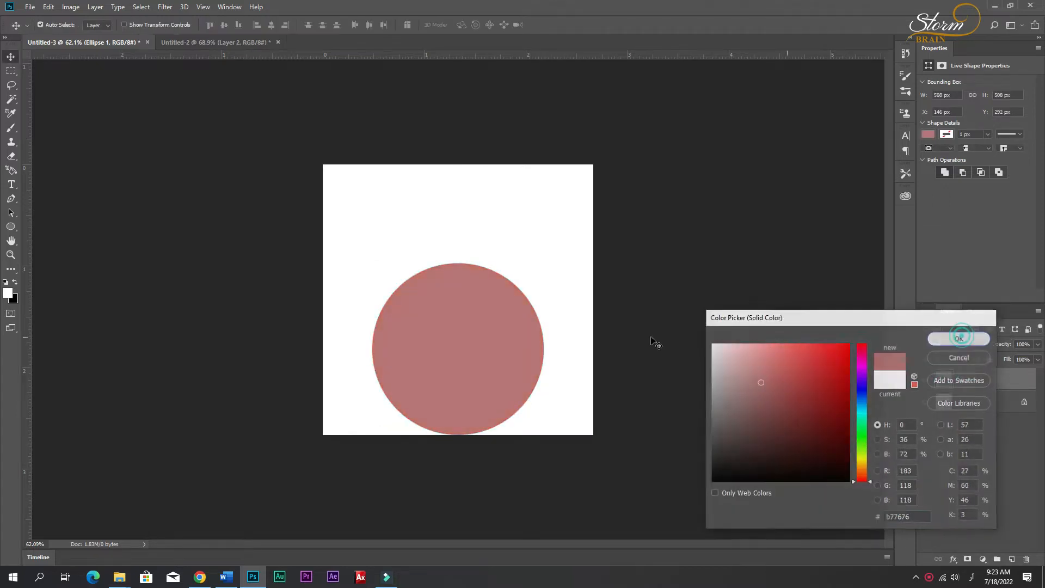
# - Enlarge the pink circle to about 994 px and lower it so only its top arc covers the canvas bottom
pyautogui.hotkey('ctrl', 't')
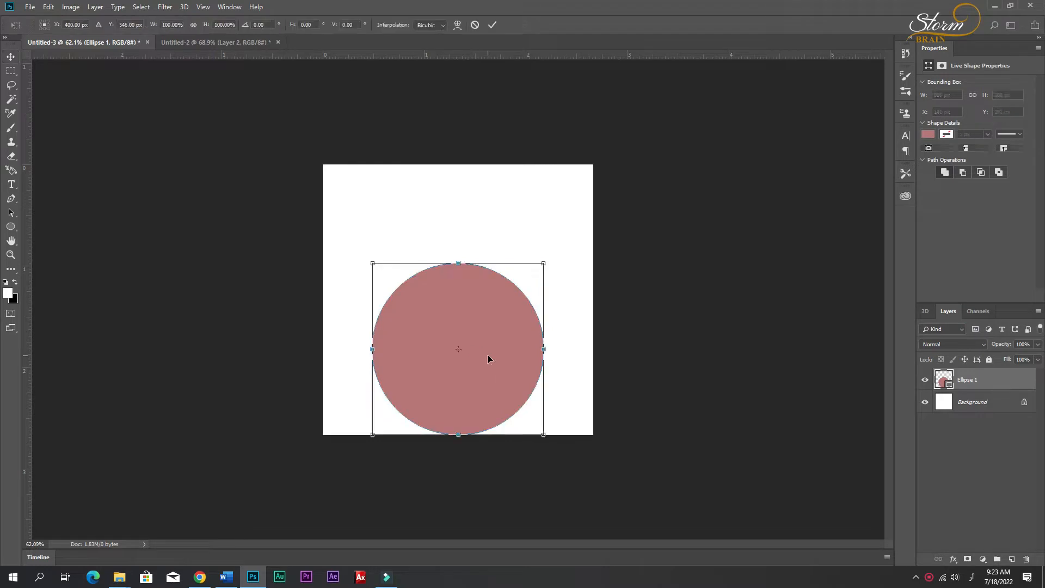
pyautogui.moveTo(543, 436); pyautogui.dragTo(650, 493)
pyautogui.moveTo(516, 357); pyautogui.dragTo(488, 401)
pyautogui.press('Return')
# - Duplicate the pink circle and recolor the lower layer's circle to orange ca840b
pyautogui.hotkey('ctrl', 'j')
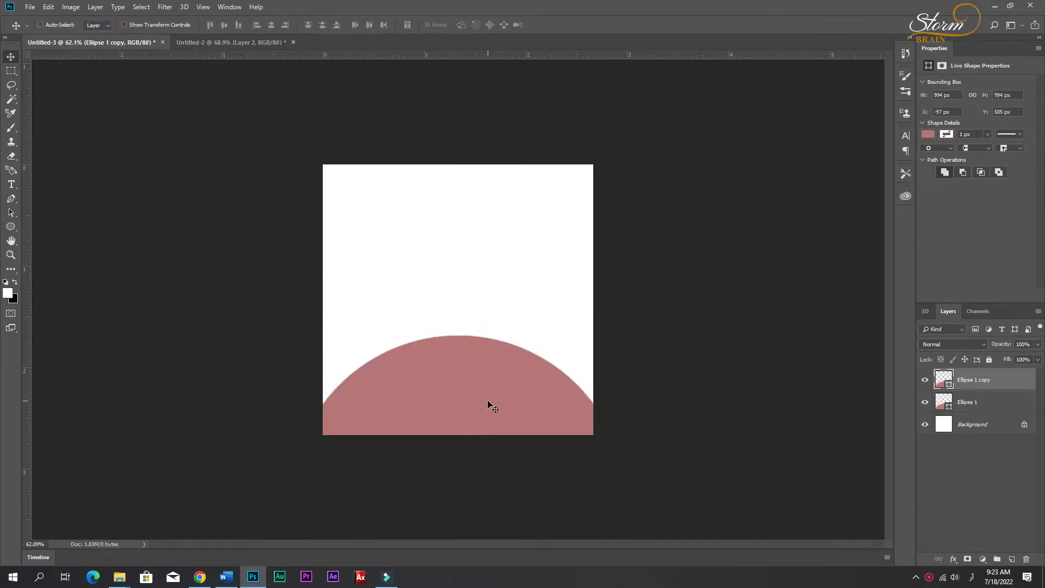
pyautogui.doubleClick(948, 409)
pyautogui.click(727, 344)
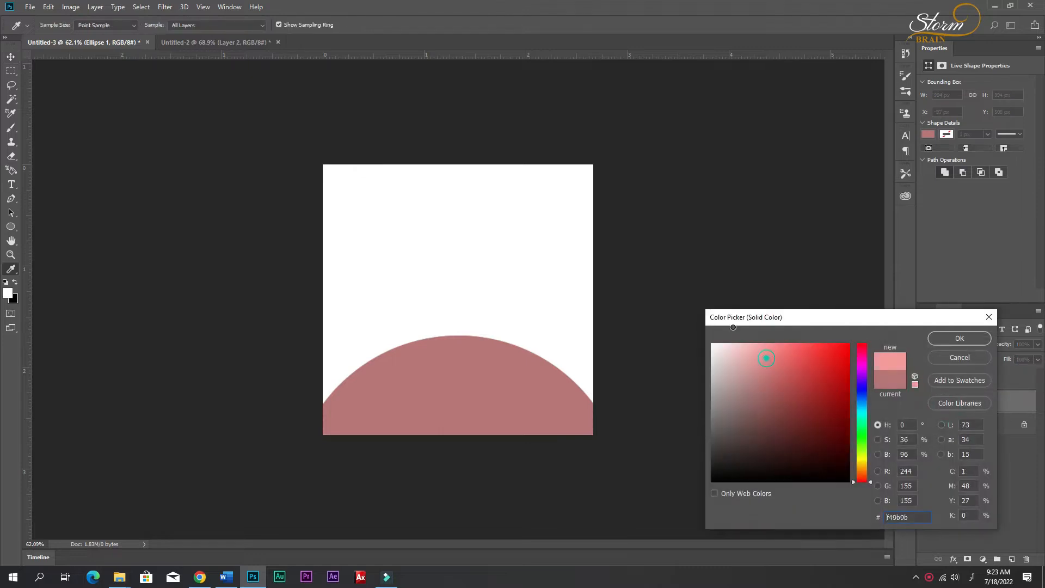
pyautogui.click(835, 348)
pyautogui.click(843, 411)
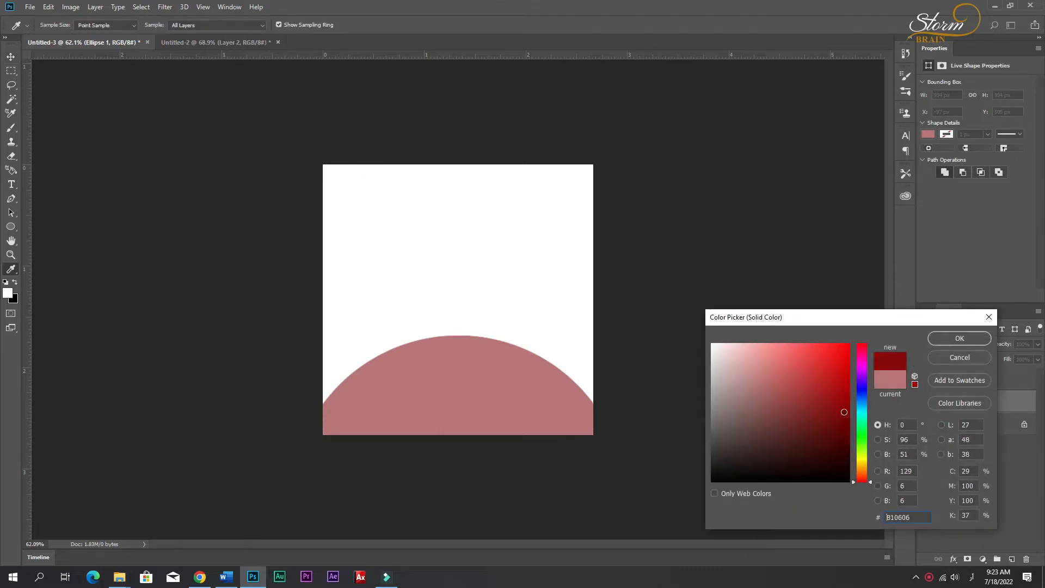
pyautogui.click(862, 436)
pyautogui.click(861, 464)
pyautogui.click(836, 403)
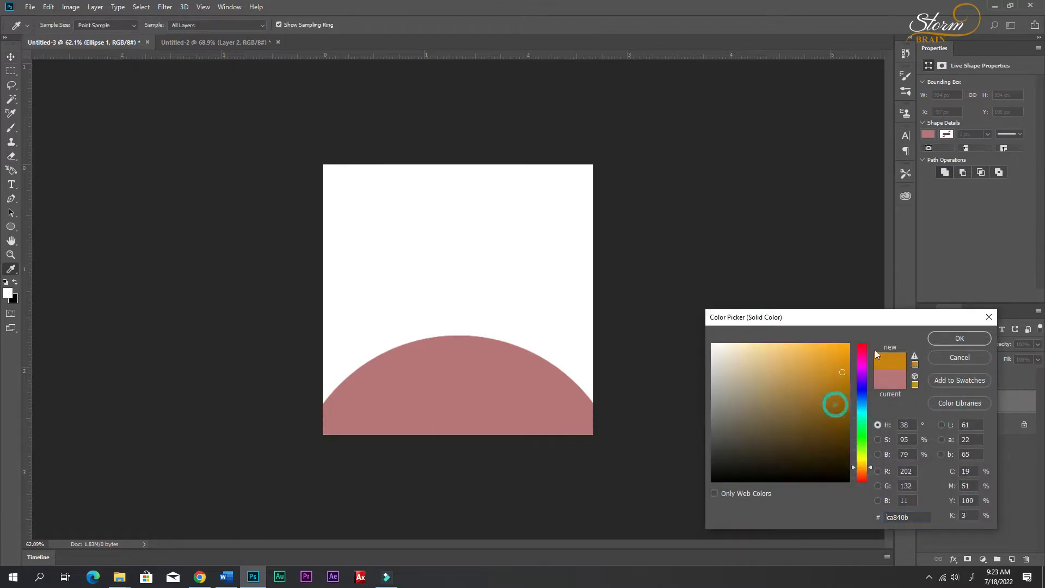
pyautogui.click(960, 338)
# - Raise the orange circle above the pink arc to a Y position of about 247 px
pyautogui.hotkey('ctrl', 't')
pyautogui.moveTo(446, 358); pyautogui.dragTo(443, 287)
pyautogui.press('Return')
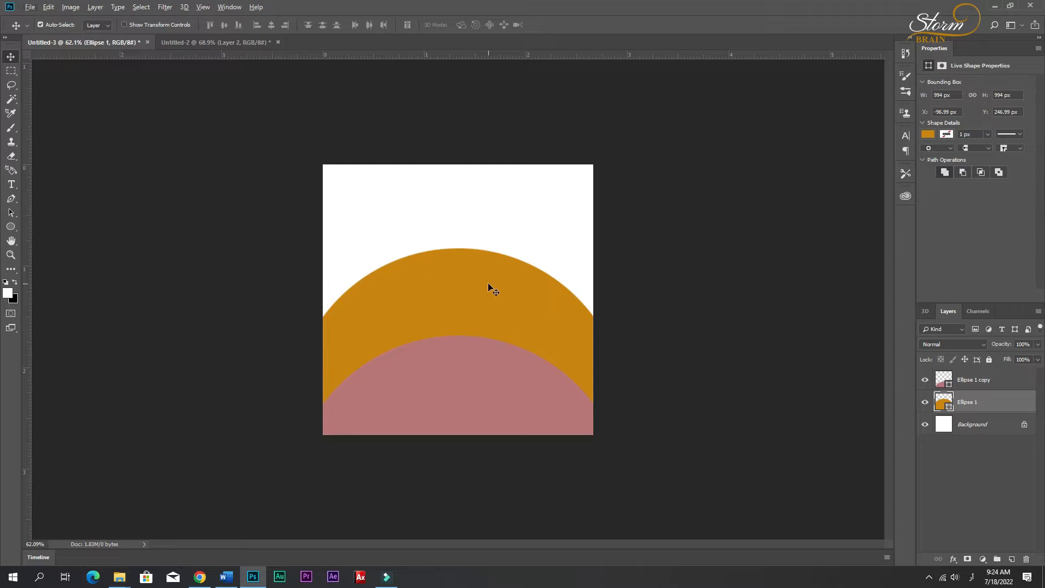
# - Duplicate the orange circle and recolor the lower copy to dark brown 5c3b01
pyautogui.hotkey('ctrl', 'j')
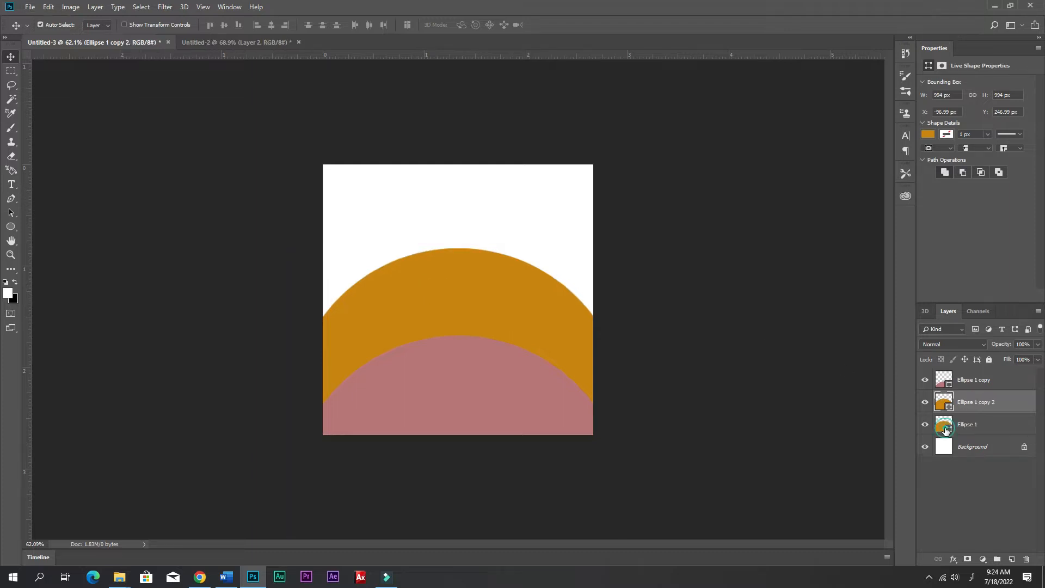
pyautogui.doubleClick(944, 427)
pyautogui.moveTo(846, 443); pyautogui.dragTo(848, 432)
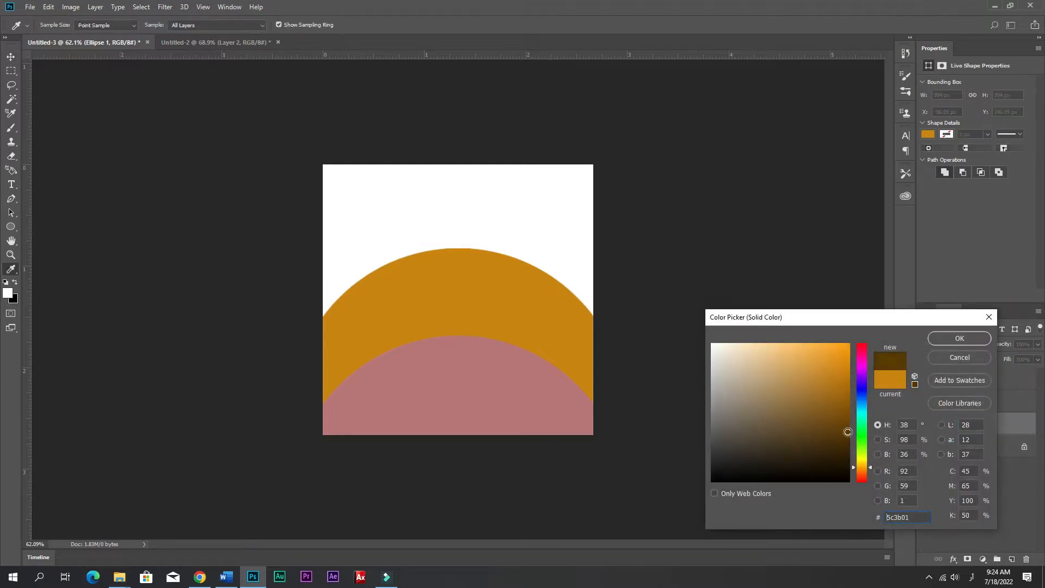
pyautogui.click(944, 339)
# - Nudge the dark brown circle up 16 px so it forms a thin rim above the orange arc
pyautogui.press('Up')
pyautogui.press('Up')
pyautogui.press('Up')
pyautogui.press('Up')
pyautogui.press('Up')
pyautogui.press('Up')
pyautogui.press('Up')
pyautogui.press('Up')
pyautogui.press('Up')
pyautogui.press('Up')
pyautogui.press('Up')
pyautogui.press('Up')
pyautogui.press('Up')
pyautogui.press('Up')
pyautogui.press('Up')
pyautogui.press('Up')
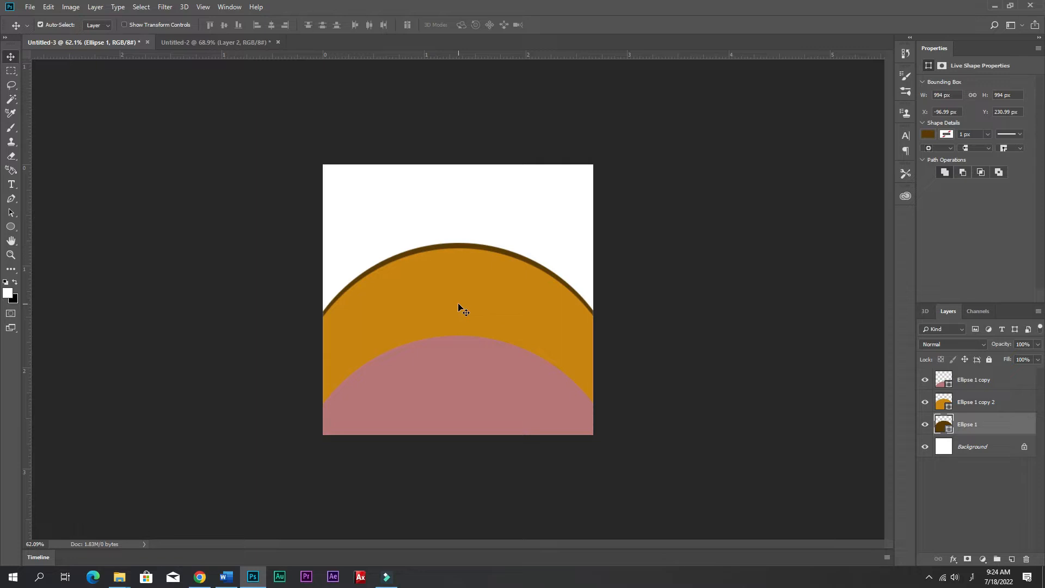
# - Draw a circle about 597 px wide above all the arc layers and fill it with grey 8f8f8f
pyautogui.click(11, 226)
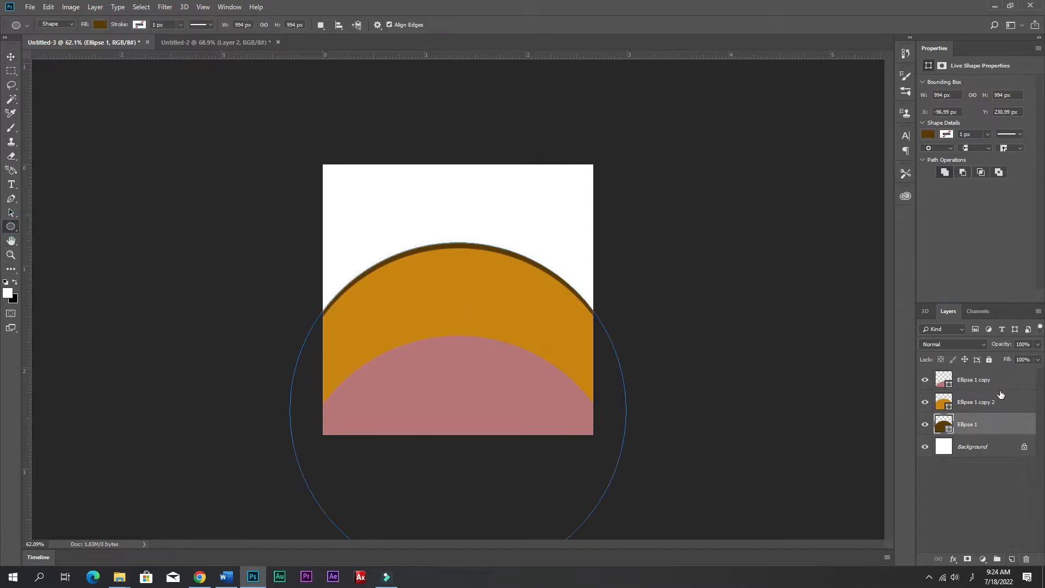
pyautogui.click(974, 379)
pyautogui.click(959, 539)
pyautogui.moveTo(346, 188)
pyautogui.mouseDown()
pyautogui.moveTo(548, 450)
pyautogui.moveTo(548, 390)
pyautogui.mouseUp()
pyautogui.doubleClick(947, 382)
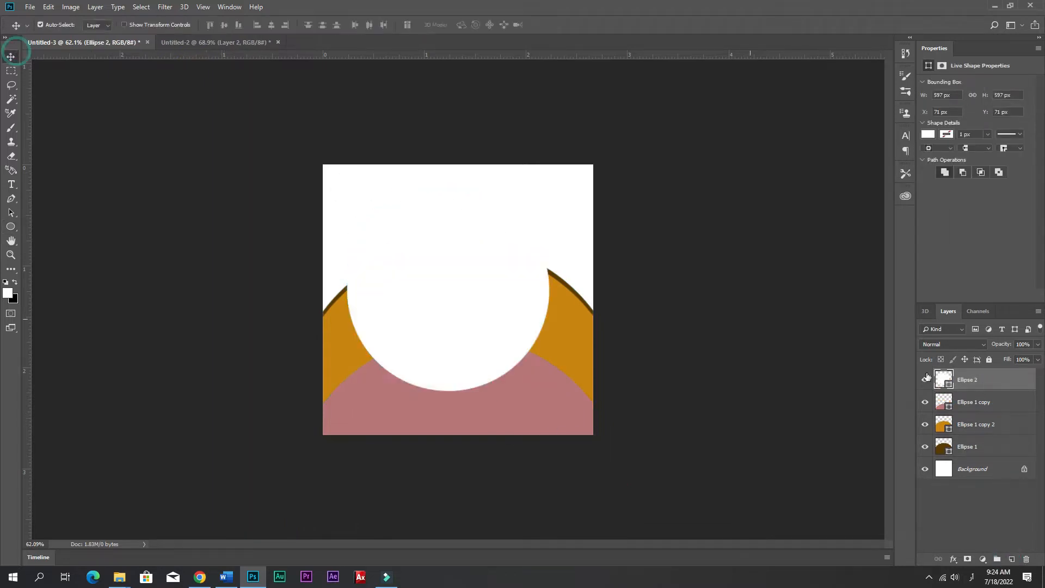
pyautogui.write('8f8f8f')
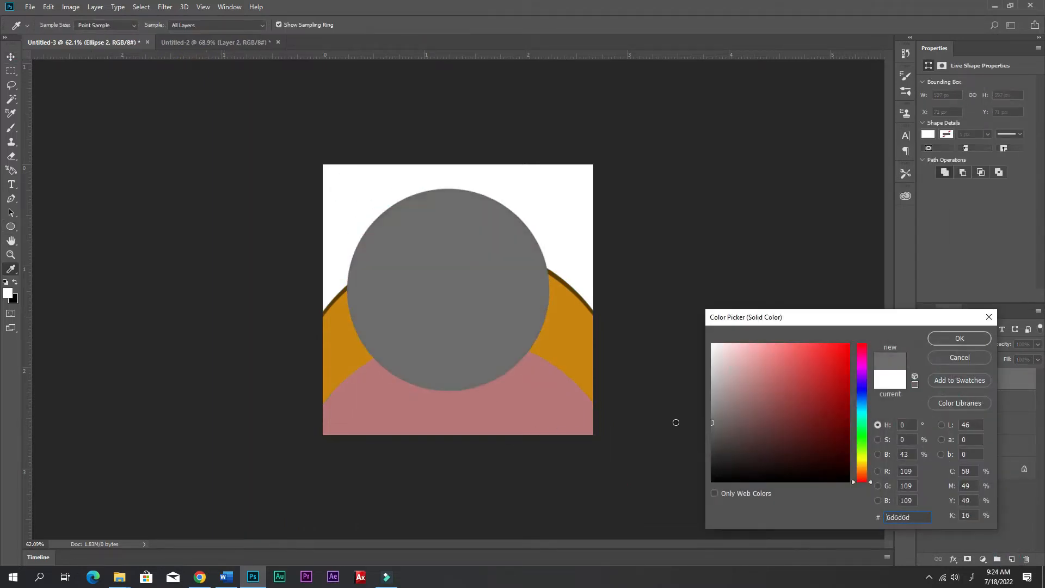
pyautogui.click(960, 338)
# - Scale the grey circle to about 499 px and center it horizontally over the top of the arcs
pyautogui.press('v')
pyautogui.moveTo(406, 311); pyautogui.dragTo(415, 292)
pyautogui.hotkey('ctrl', 't')
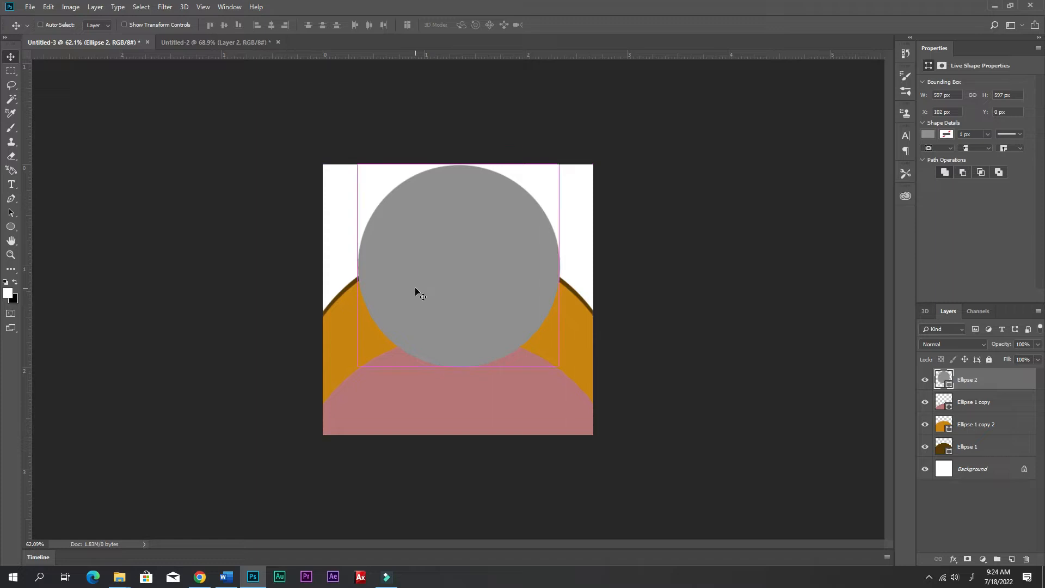
pyautogui.moveTo(560, 163); pyautogui.dragTo(542, 181)
pyautogui.moveTo(483, 225); pyautogui.dragTo(484, 231)
pyautogui.press('Return')
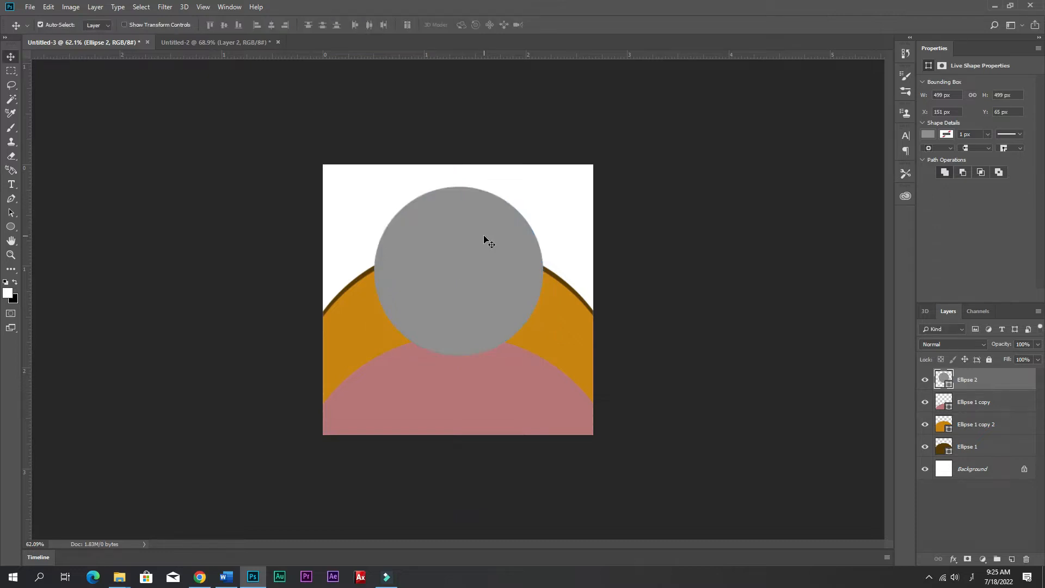
# - Rasterize the grey circle's layer and cut out the part that overlaps the dark brown circle
pyautogui.keyDown('ctrl'); pyautogui.click(942, 453); pyautogui.keyUp('ctrl')
pyautogui.rightClick(964, 380)
pyautogui.click(871, 272)
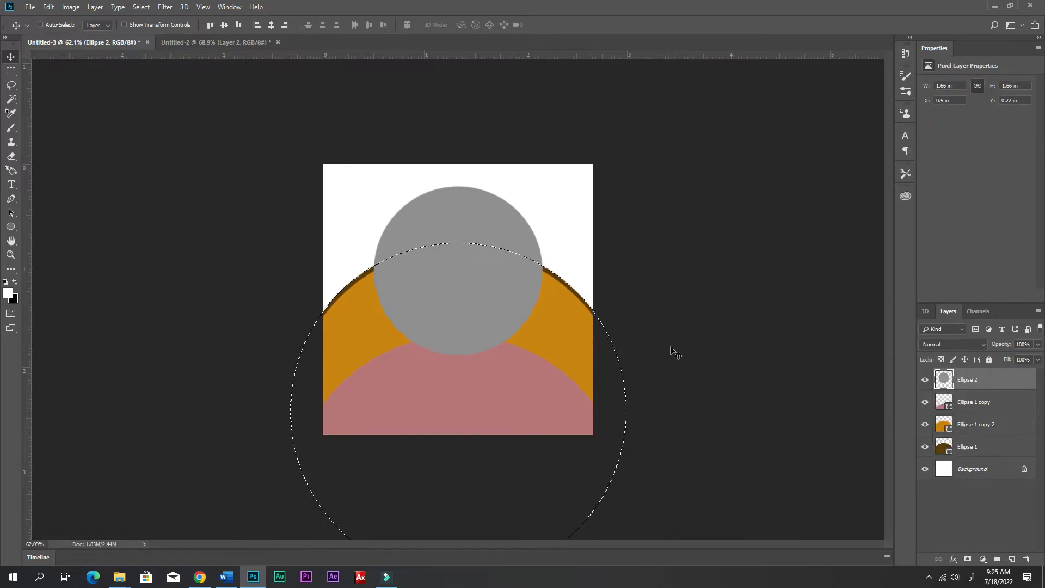
pyautogui.press('Delete')
pyautogui.hotkey('ctrl', 'd')
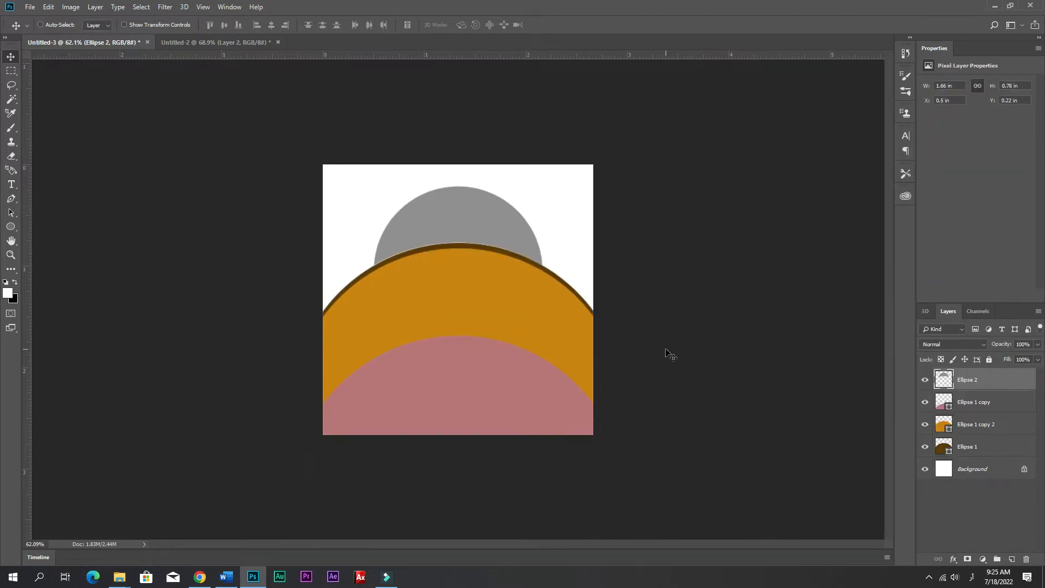
# - Paste the cut part onto its own layer and align it with the remaining part to complete the grey circle
pyautogui.hotkey('ctrl', 'v')
pyautogui.scroll(5, 476, 299)
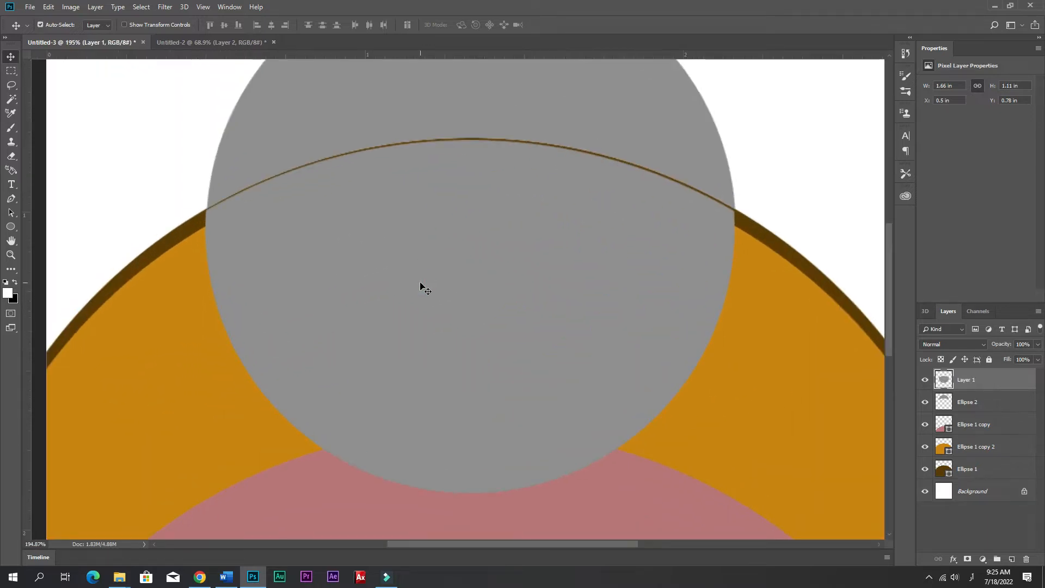
pyautogui.moveTo(422, 285); pyautogui.dragTo(420, 282)
pyautogui.scroll(2, 237, 227)
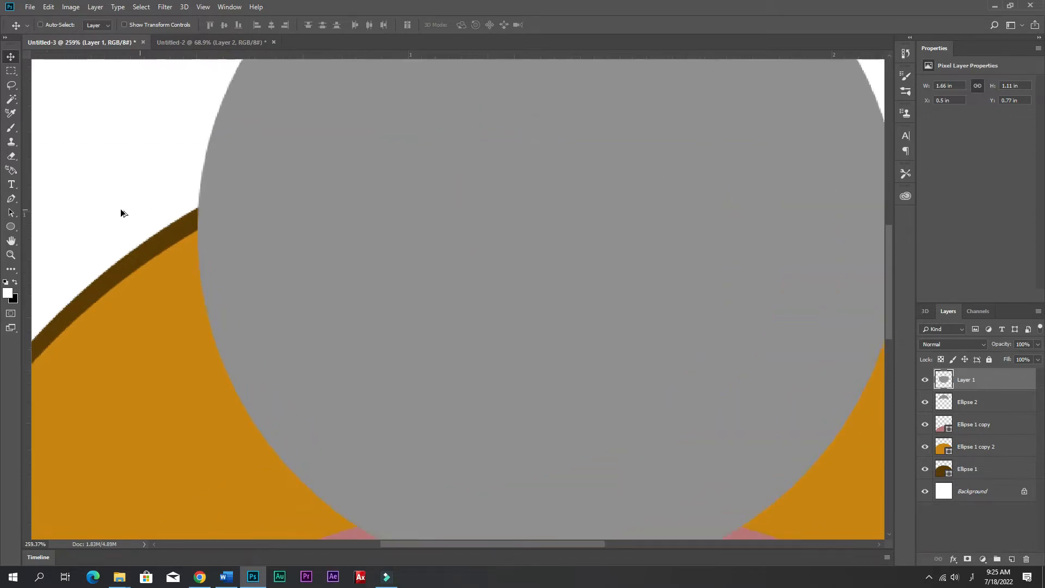
pyautogui.scroll(3, 196, 221)
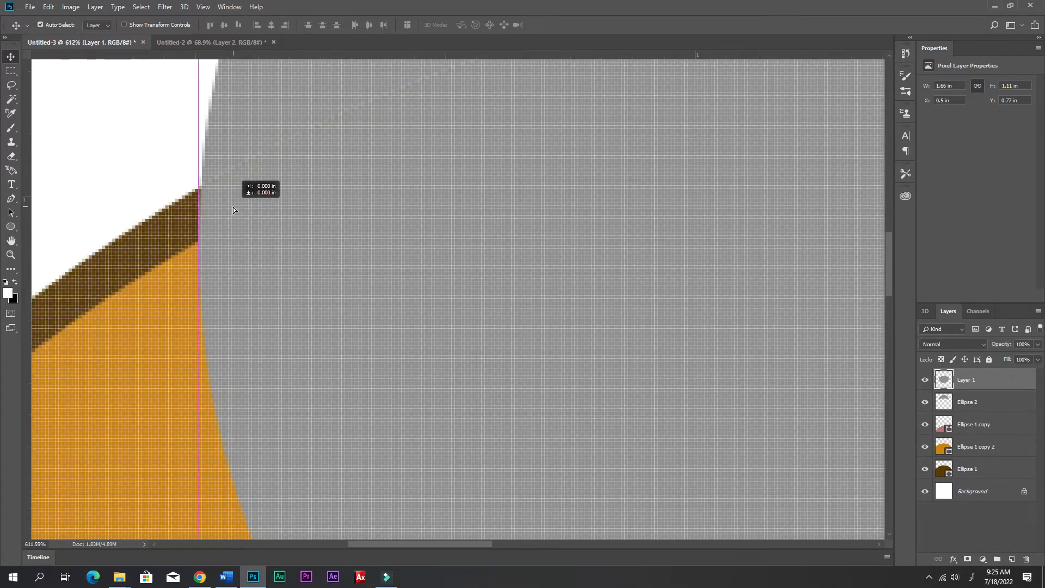
pyautogui.scroll(-6, 476, 305)
pyautogui.scroll(1, 571, 312)
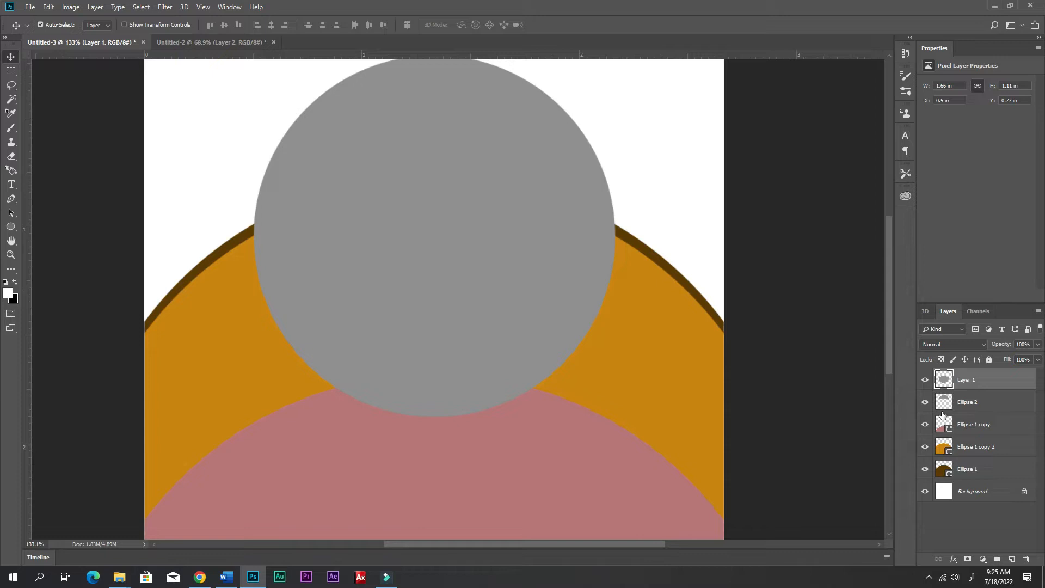
# - Draw a white circle about 254 px wide and move it to the middle of the grey circle
pyautogui.click(11, 226)
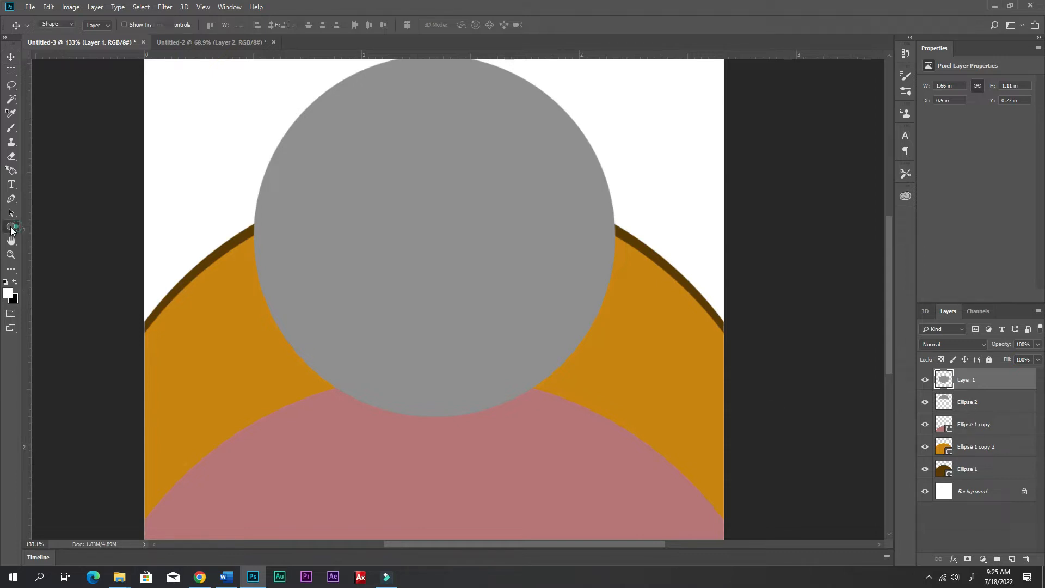
pyautogui.moveTo(306, 136); pyautogui.dragTo(490, 321)
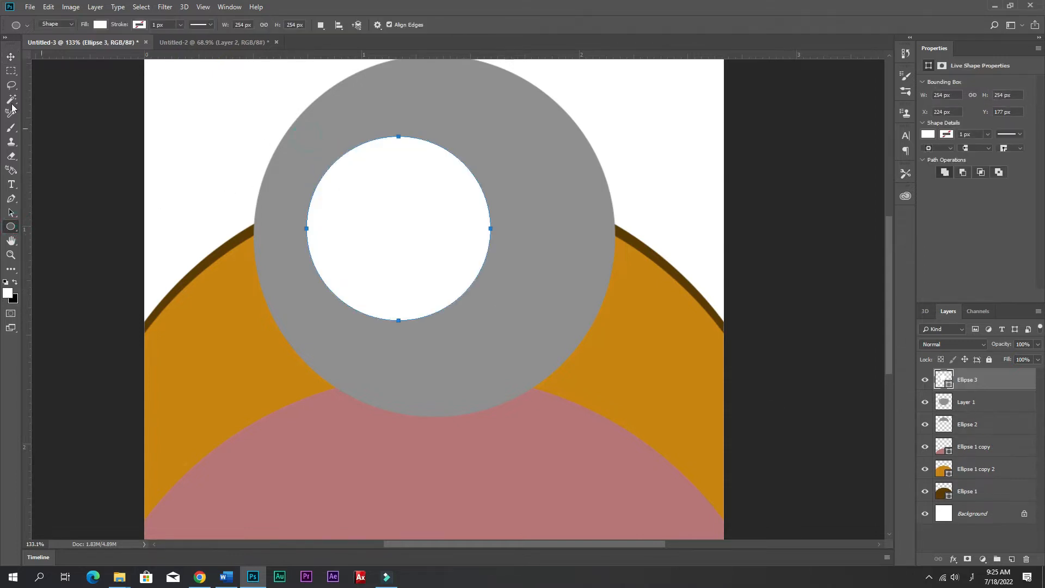
pyautogui.click(12, 57)
pyautogui.moveTo(415, 237); pyautogui.dragTo(438, 231)
# - Enlarge the white circle to about 474 px and center it inside the grey circle, leaving an even grey ring
pyautogui.hotkey('ctrl', 't')
pyautogui.moveTo(524, 318); pyautogui.dragTo(590, 380)
pyautogui.moveTo(472, 332); pyautogui.dragTo(471, 344)
pyautogui.moveTo(590, 393); pyautogui.dragTo(603, 406)
pyautogui.click(482, 376)
pyautogui.moveTo(481, 375); pyautogui.dragTo(481, 375)
pyautogui.moveTo(601, 404); pyautogui.dragTo(606, 405)
pyautogui.press('Down')
pyautogui.press('Down')
pyautogui.press('Down')
pyautogui.press('Return')
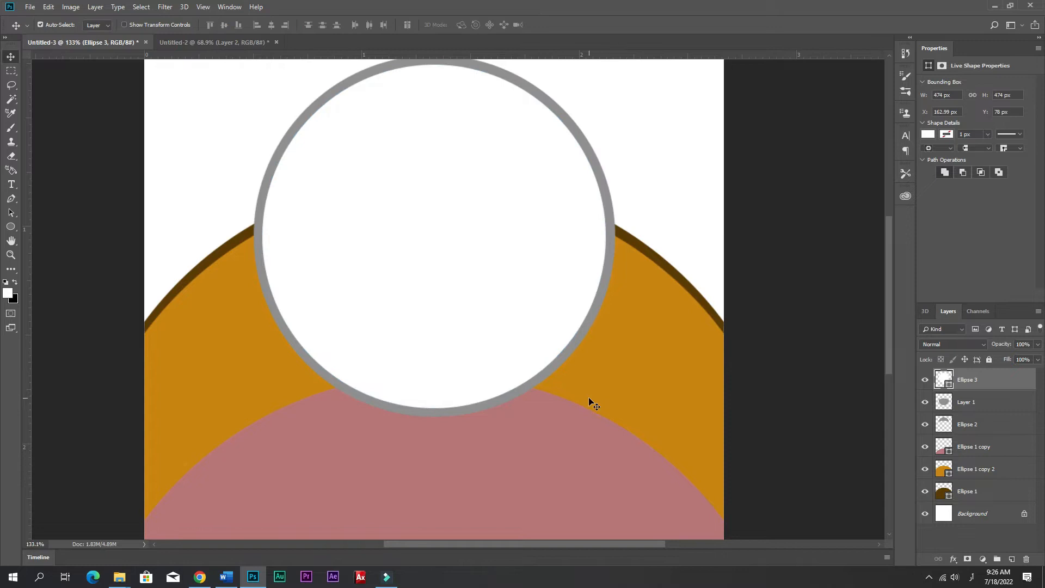
# - Draw a white circle about 207 px wide and place it over the grey ring's lower-left edge
pyautogui.scroll(-7, 487, 276)
pyautogui.scroll(4, 487, 281)
pyautogui.click(11, 226)
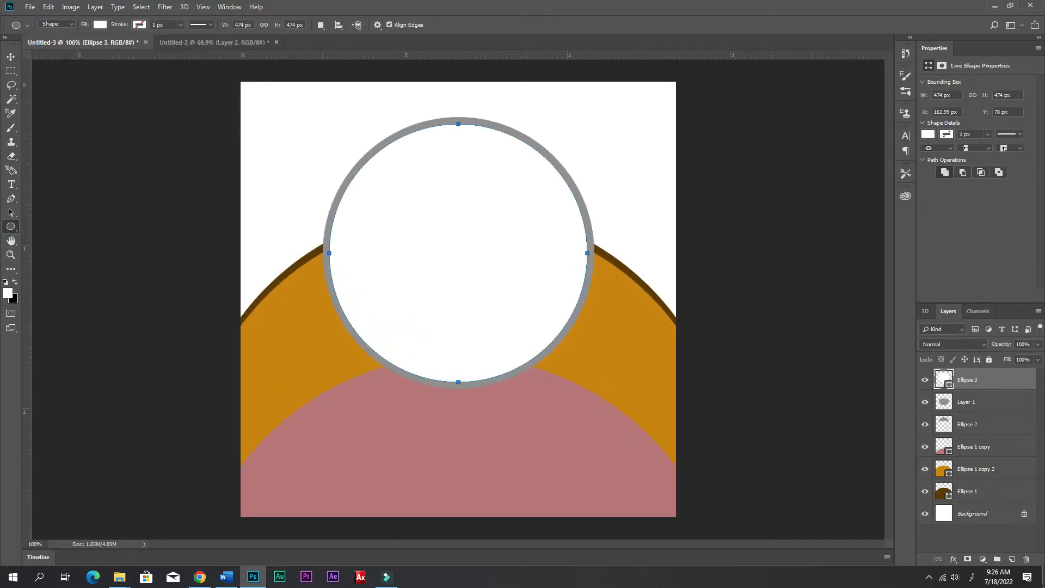
pyautogui.click(1011, 559)
pyautogui.moveTo(284, 310); pyautogui.dragTo(415, 422)
pyautogui.click(11, 56)
pyautogui.moveTo(351, 392); pyautogui.dragTo(328, 356)
# - Add a 6 px blue outside stroke to the small white circle and duplicate it to the mirrored spot on the ring's right side
pyautogui.click(947, 560)
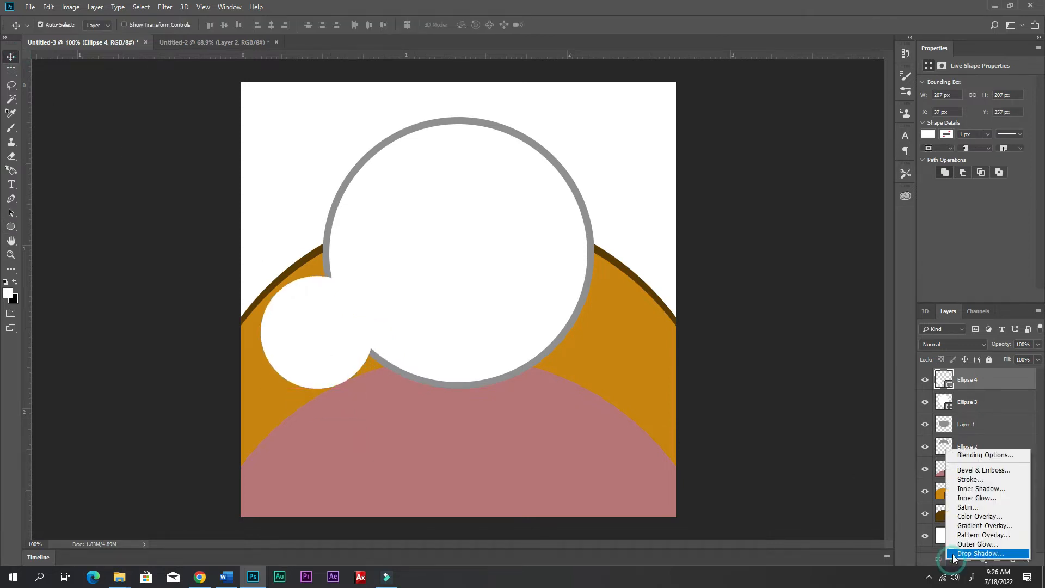
pyautogui.click(963, 480)
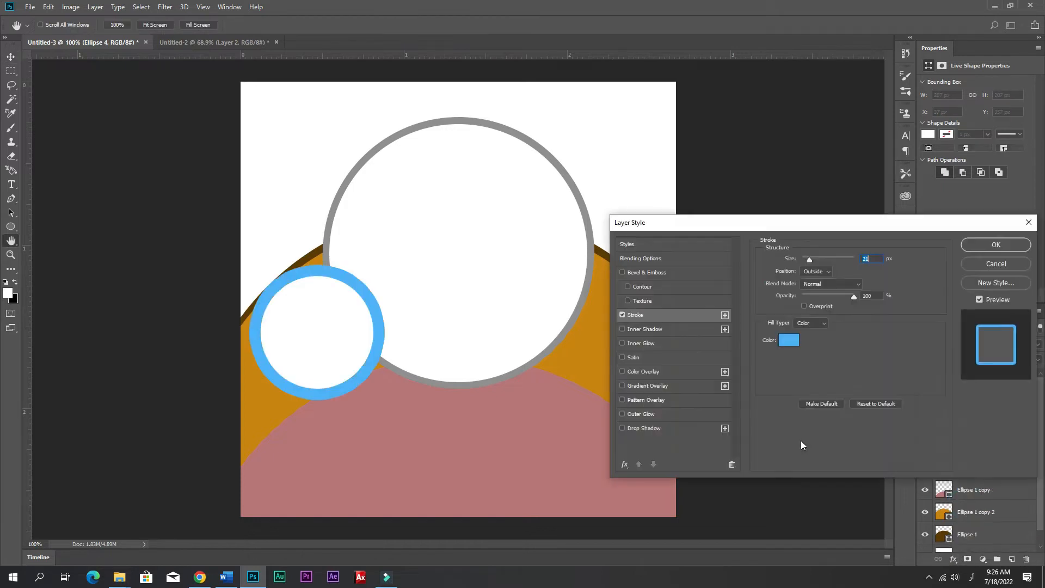
pyautogui.moveTo(815, 261); pyautogui.dragTo(804, 266)
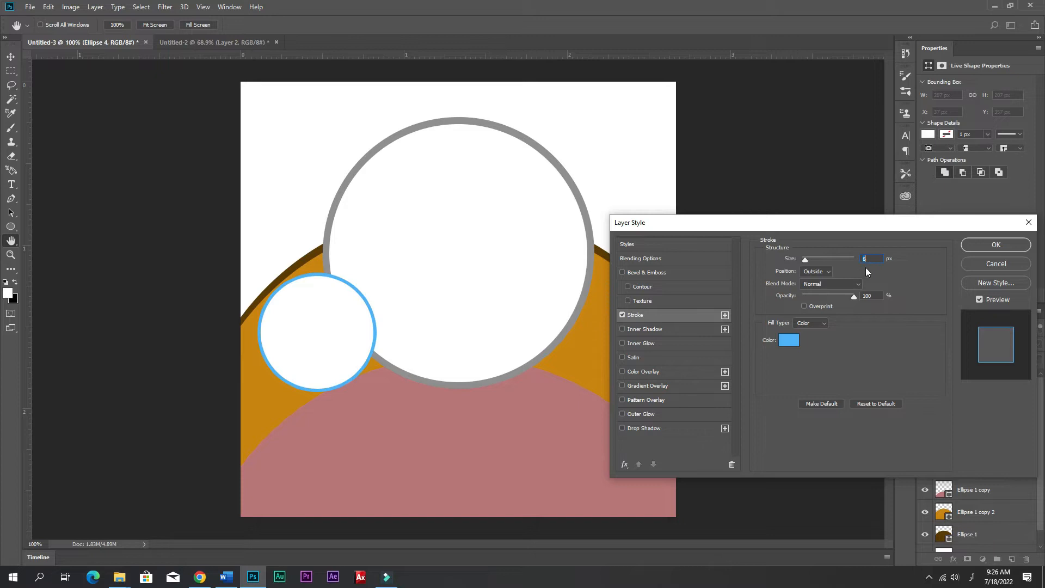
pyautogui.click(988, 246)
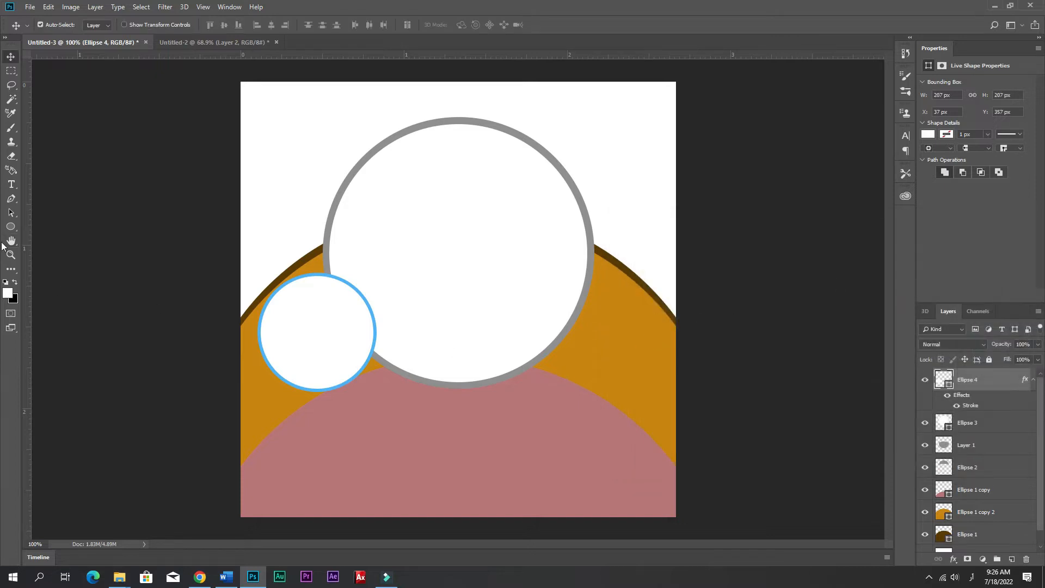
pyautogui.moveTo(308, 332); pyautogui.dragTo(590, 332)
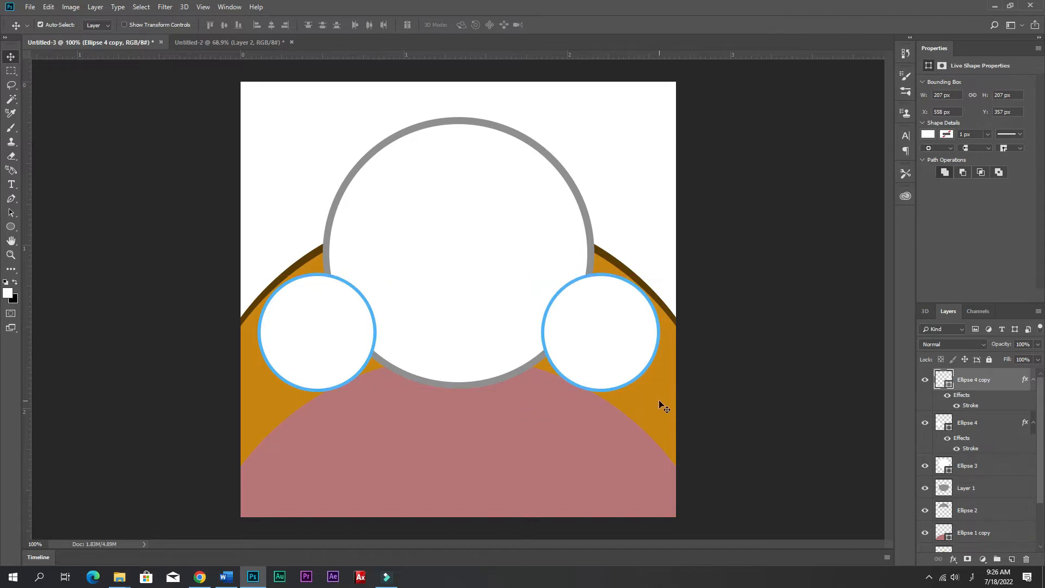
pyautogui.click(743, 189)
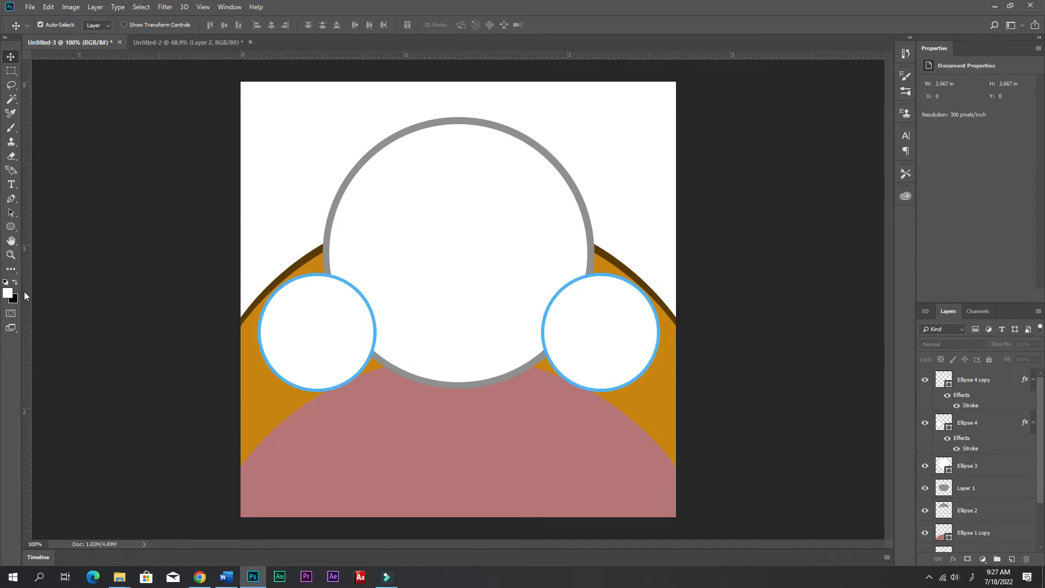
pyautogui.press('i')
pyautogui.click(9, 296)
pyautogui.press('BackSpace')
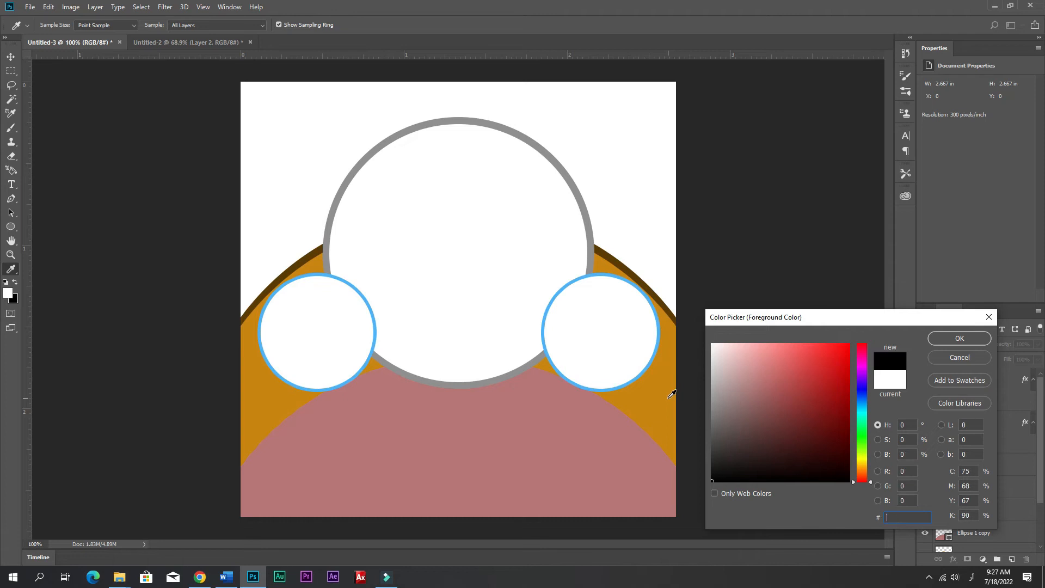
pyautogui.click(988, 317)
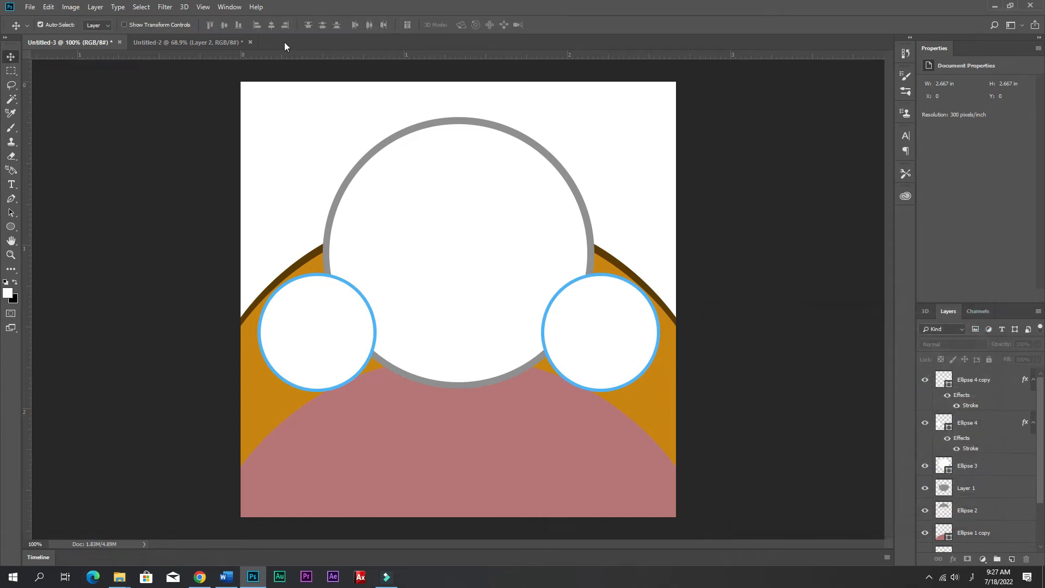
# - Copy the faint school-icon background layer from the Untitled-2 document into Untitled-3
pyautogui.click(184, 42)
pyautogui.press('v')
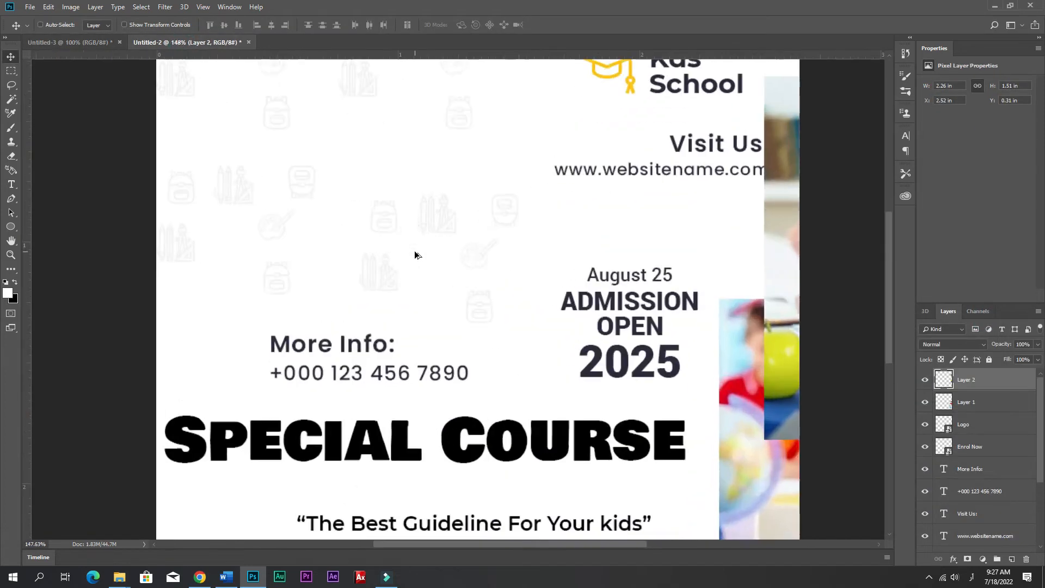
pyautogui.scroll(3, 417, 256)
pyautogui.click(388, 224)
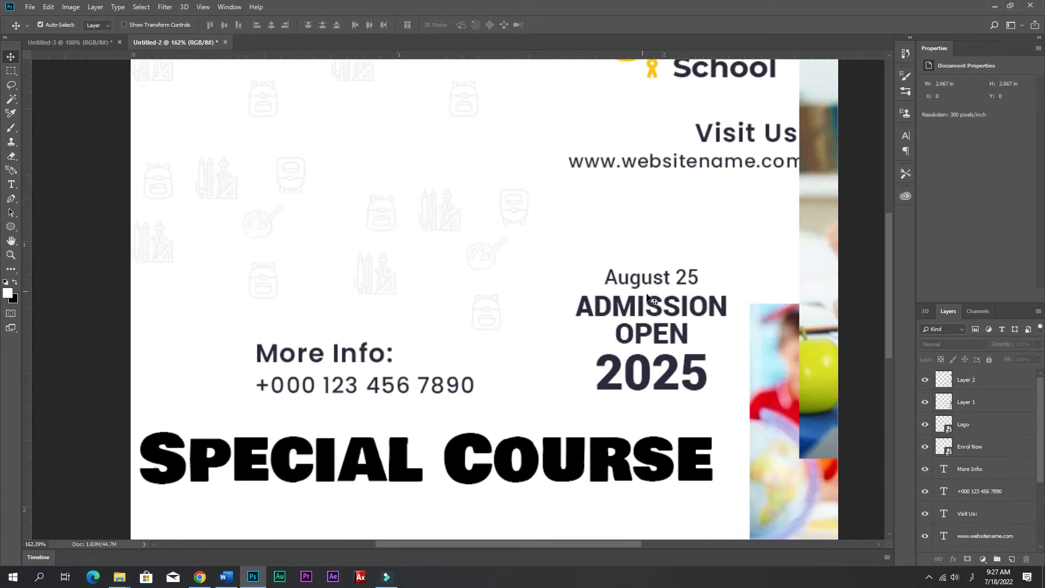
pyautogui.scroll(3, 377, 294)
pyautogui.scroll(3, 304, 310)
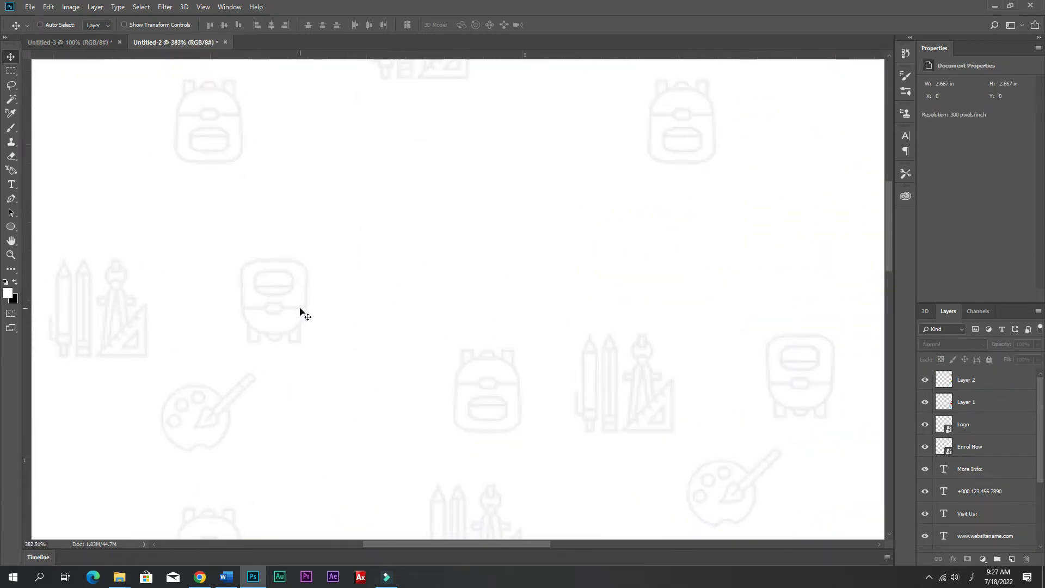
pyautogui.click(284, 314)
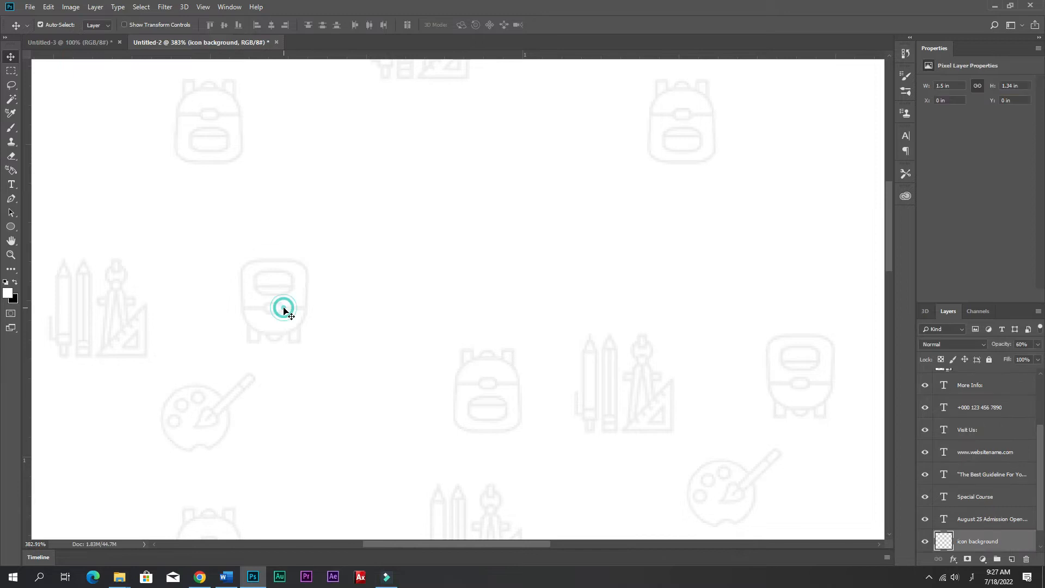
pyautogui.moveTo(284, 309); pyautogui.dragTo(411, 313)
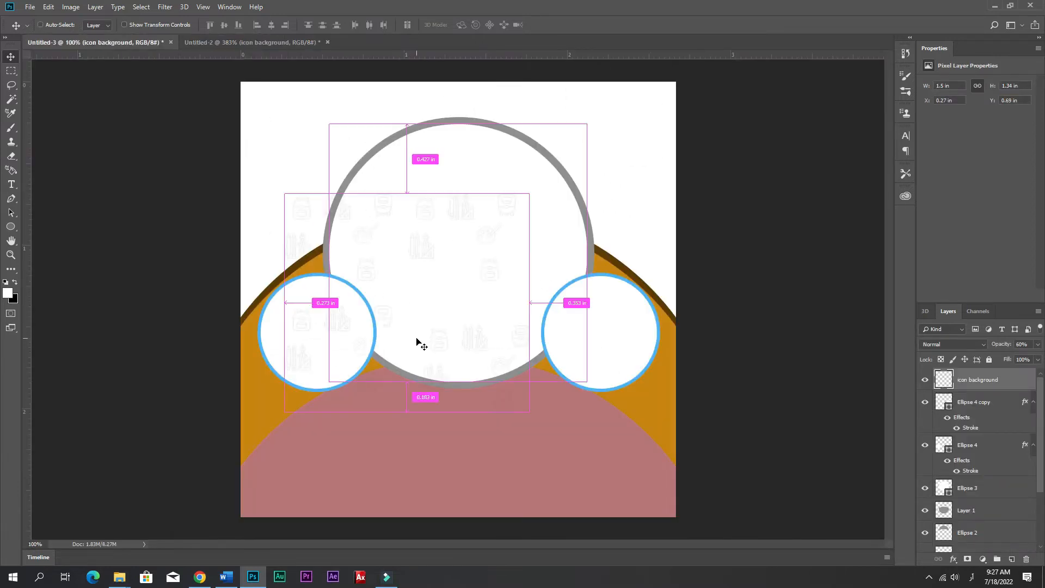
# - Scale the icon pattern to about 2.99 by 2.67 in and position it to cover the whole canvas
pyautogui.hotkey('ctrl', 't')
pyautogui.moveTo(531, 408); pyautogui.dragTo(641, 478)
pyautogui.moveTo(426, 410); pyautogui.dragTo(479, 385)
pyautogui.scroll(-3, 479, 384)
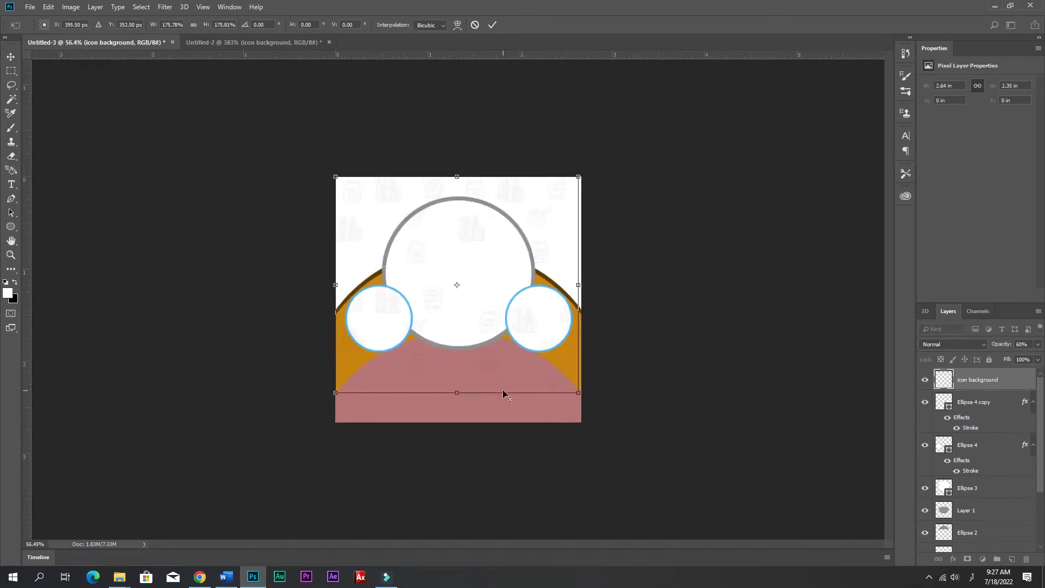
pyautogui.moveTo(577, 393); pyautogui.dragTo(601, 423)
pyautogui.hotkey('ctrl', 'z')
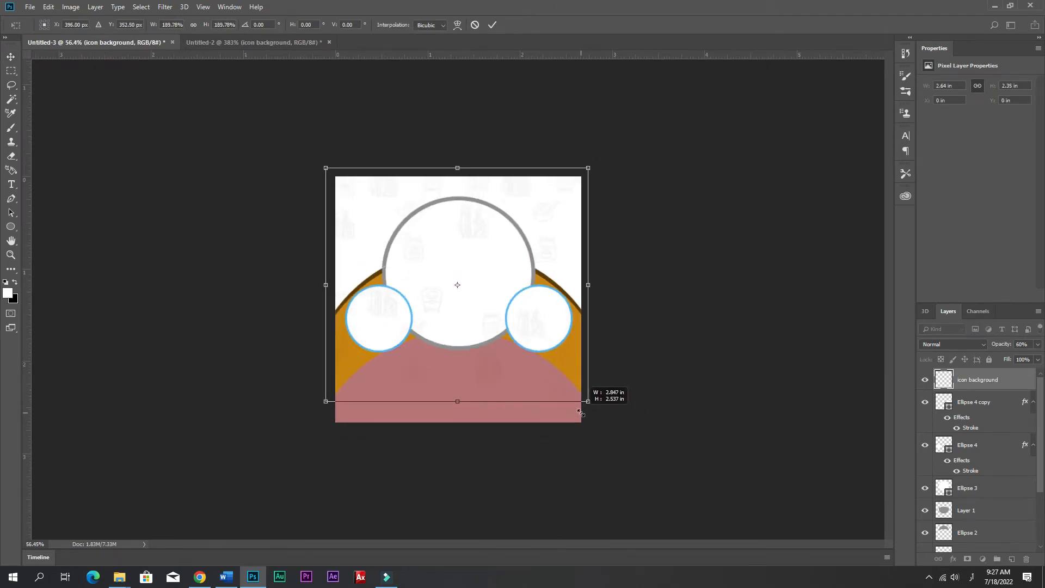
pyautogui.moveTo(578, 393); pyautogui.dragTo(611, 423)
pyautogui.moveTo(570, 400); pyautogui.dragTo(554, 397)
pyautogui.press('Return')
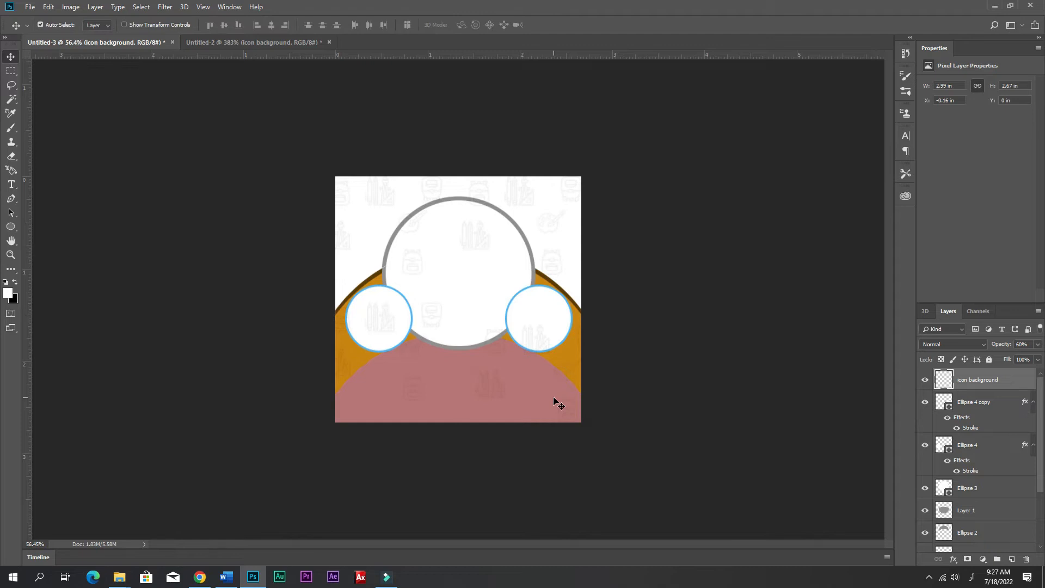
# - Move the icon background layer between Ellipse 2 and Ellipse 1 copy so it sits behind the ringed circle and small circles
pyautogui.moveTo(953, 380); pyautogui.dragTo(977, 484)
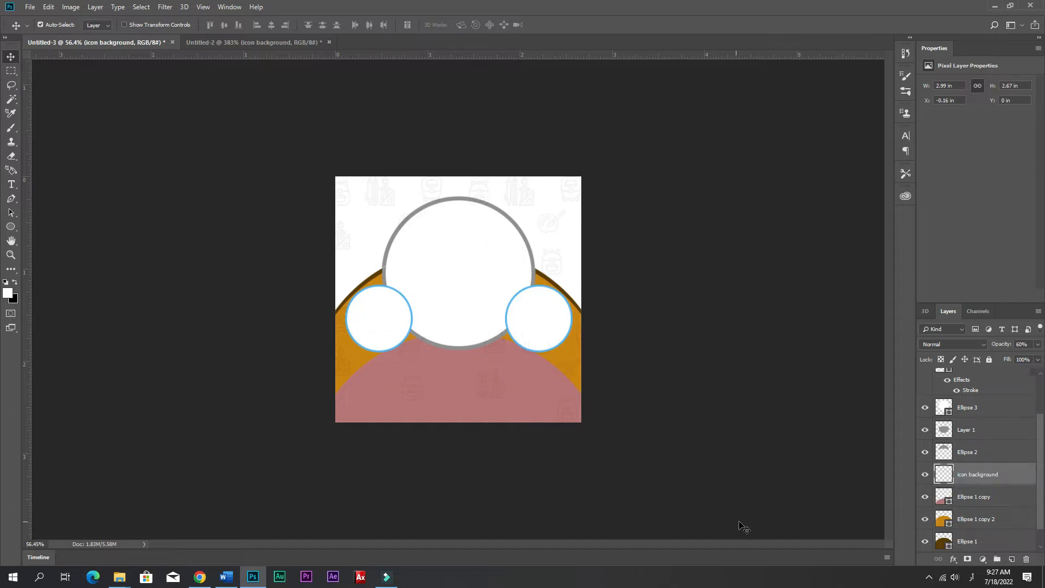
pyautogui.scroll(5, 425, 326)
pyautogui.scroll(2, 424, 326)
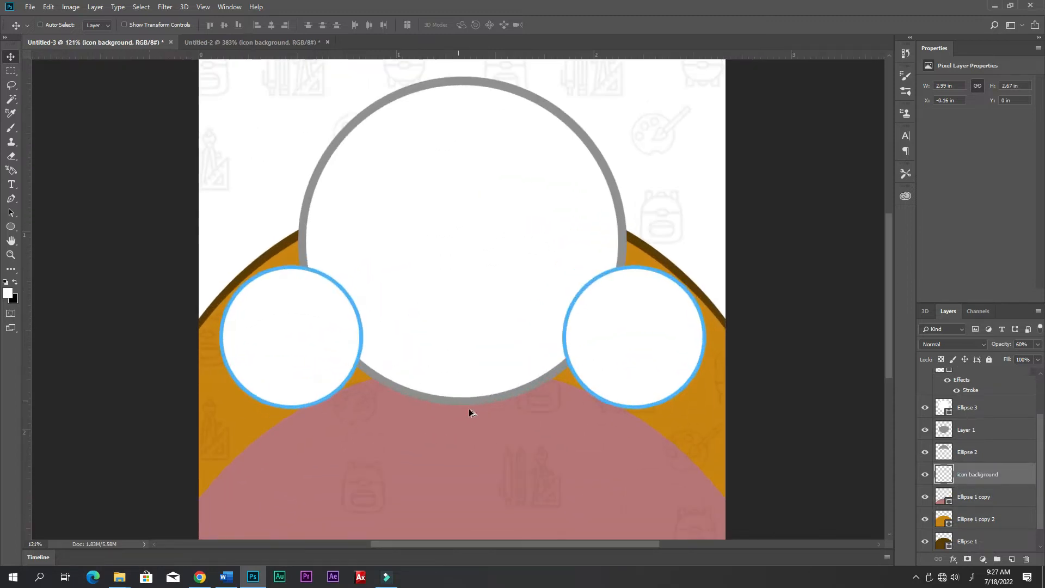
pyautogui.scroll(-1, 471, 413)
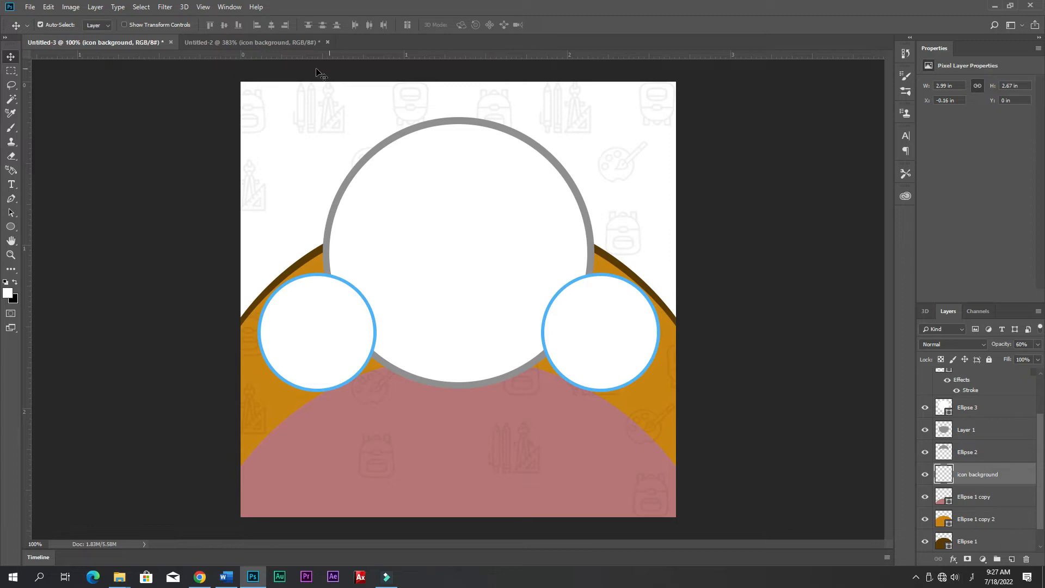
# - Copy the photo at the lower-right edge of Untitled-2 into Untitled-3 and clip it to the large white circle, Ellipse 3
pyautogui.click(263, 44)
pyautogui.scroll(-6, 508, 343)
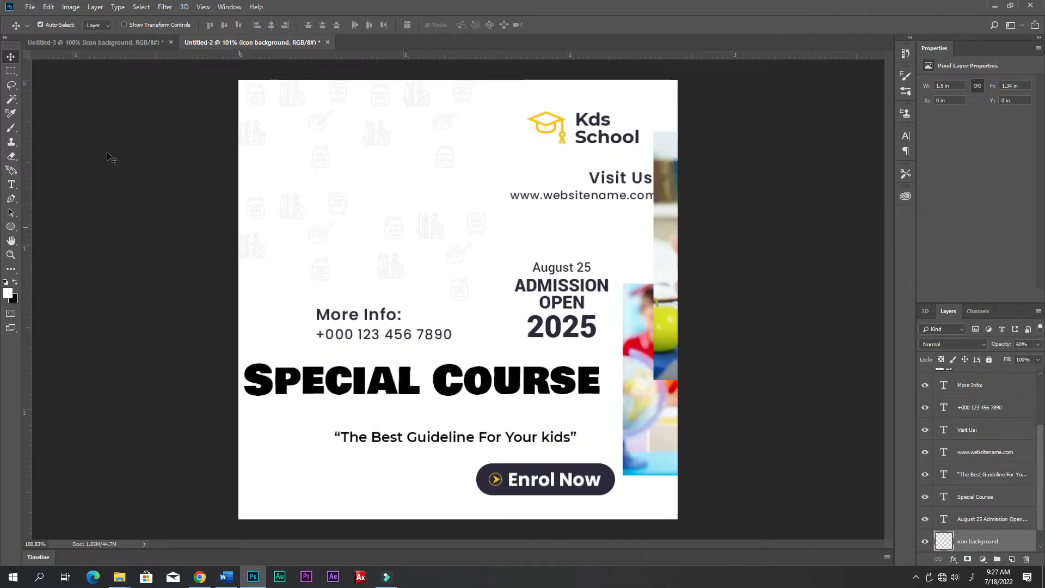
pyautogui.click(148, 45)
pyautogui.click(220, 40)
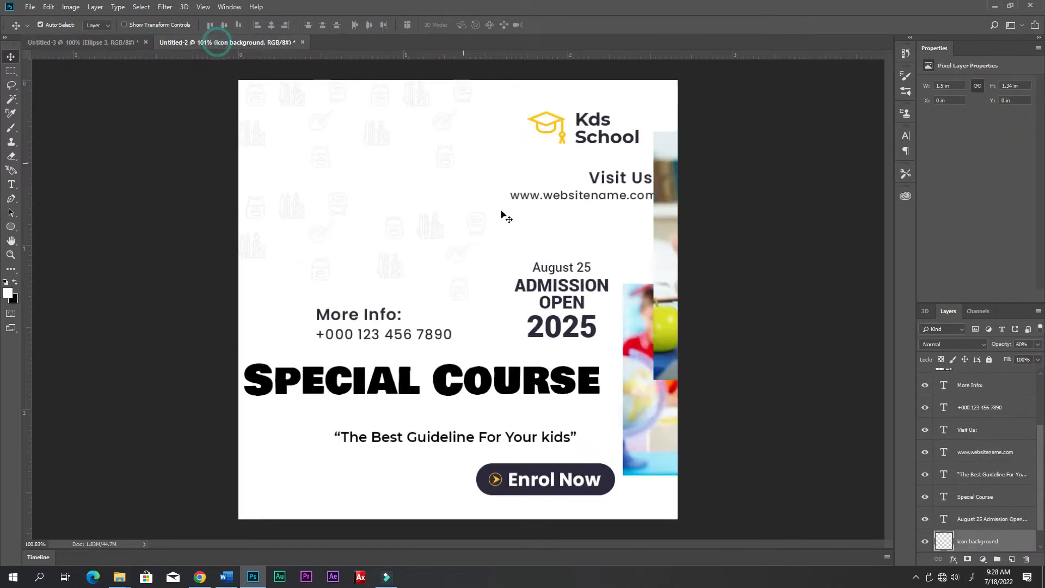
pyautogui.moveTo(660, 421); pyautogui.dragTo(473, 279)
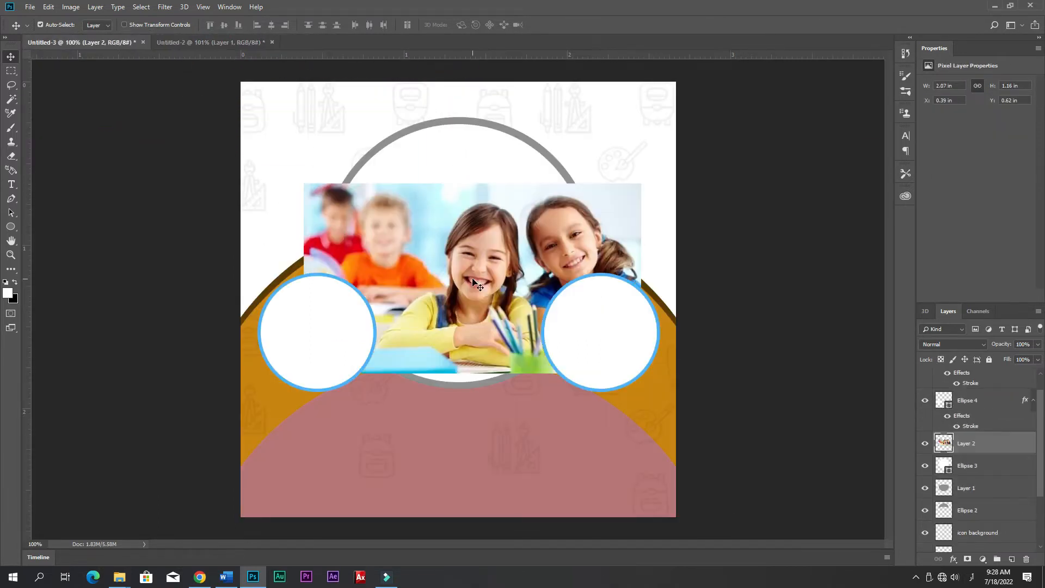
pyautogui.keyDown('alt'); pyautogui.click(974, 452); pyautogui.keyUp('alt')
# - Enlarge the clipped photo to about 138% and position it so the two girls fill the large circle
pyautogui.hotkey('ctrl', 't')
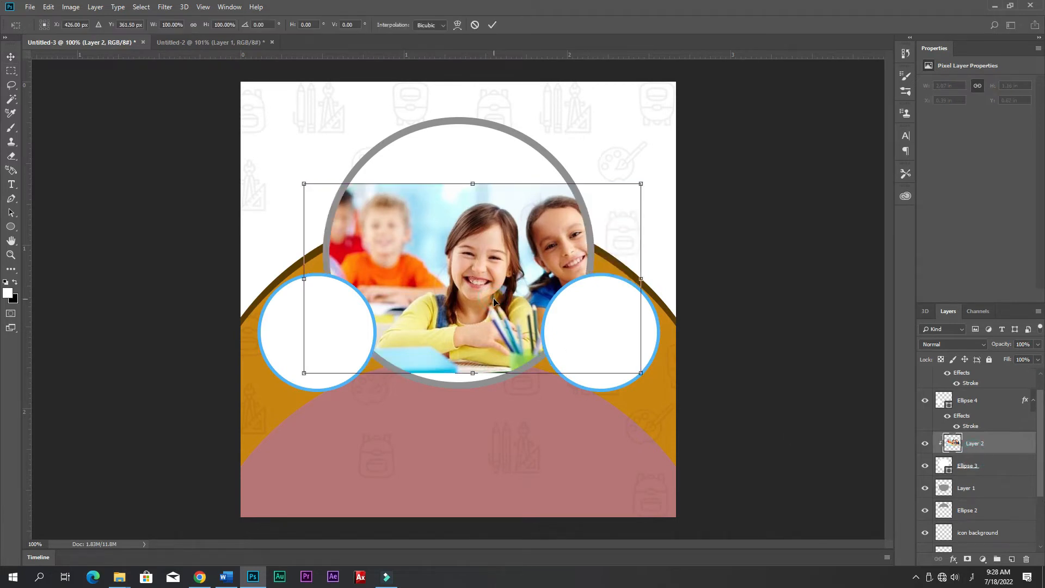
pyautogui.moveTo(641, 372); pyautogui.dragTo(713, 413)
pyautogui.moveTo(521, 338); pyautogui.dragTo(436, 320)
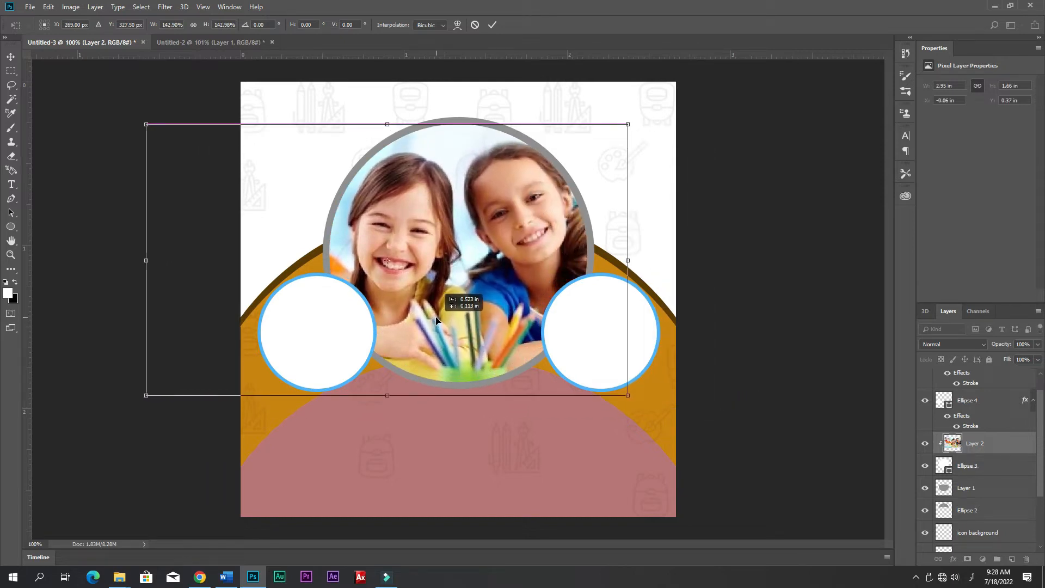
pyautogui.moveTo(145, 394); pyautogui.dragTo(159, 379)
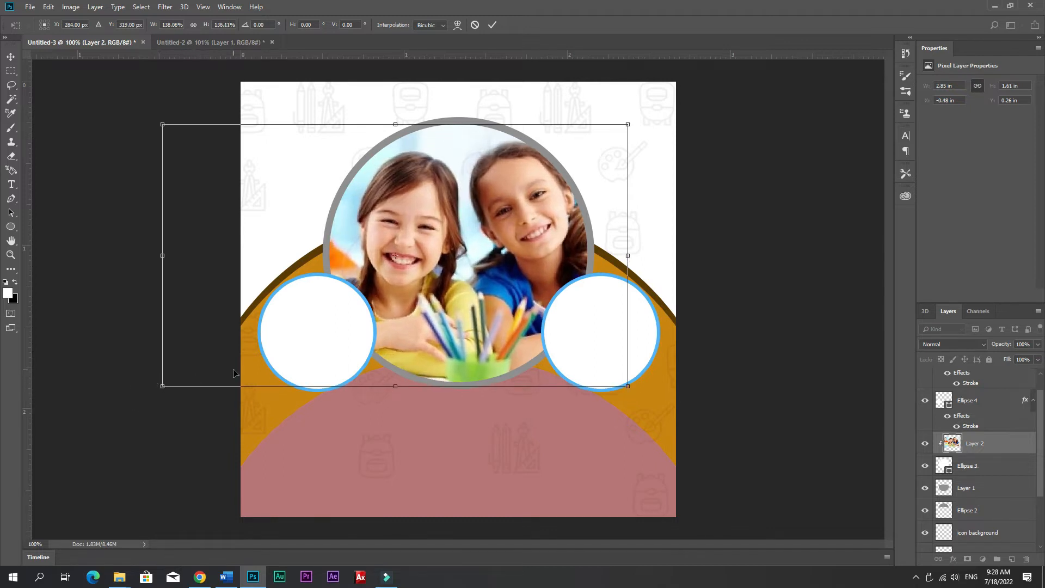
pyautogui.moveTo(381, 335); pyautogui.dragTo(368, 337)
pyautogui.press('Return')
pyautogui.click(846, 363)
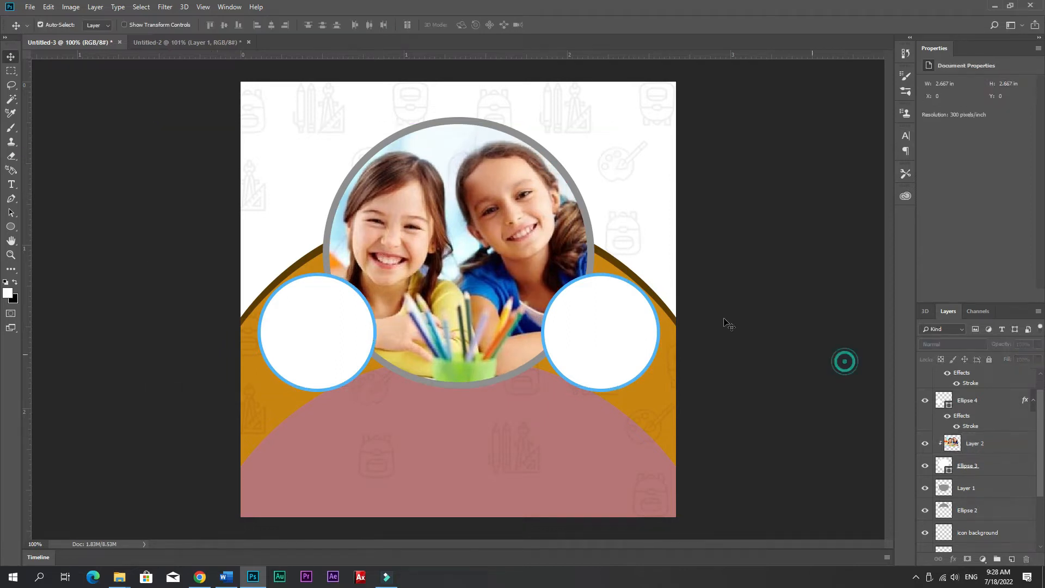
# - Copy the remaining classroom photo from Untitled-2 into Untitled-3 and clip it to the left small circle, Ellipse 4
pyautogui.click(320, 329)
pyautogui.click(195, 43)
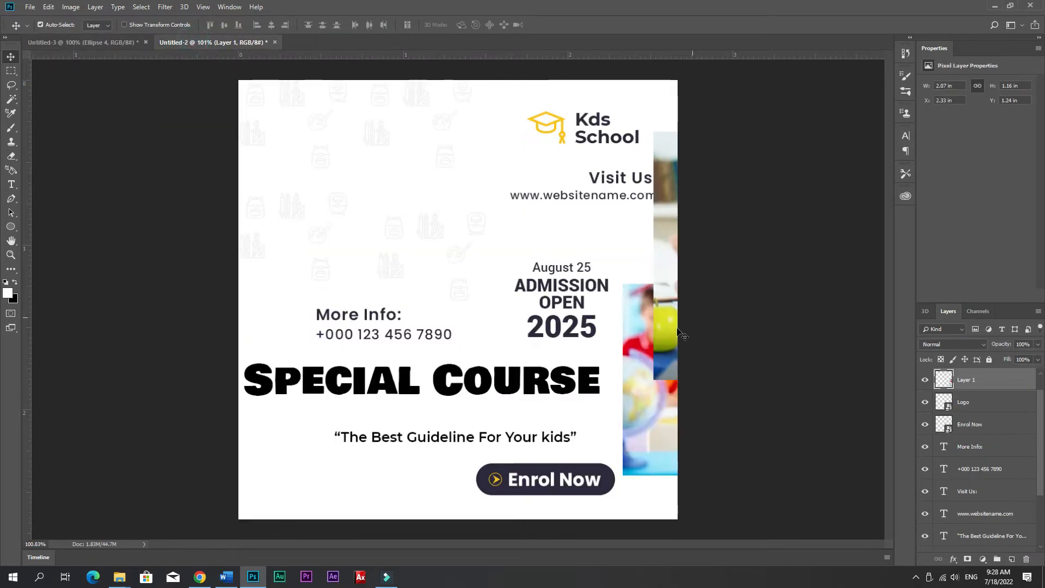
pyautogui.moveTo(661, 291); pyautogui.dragTo(326, 341)
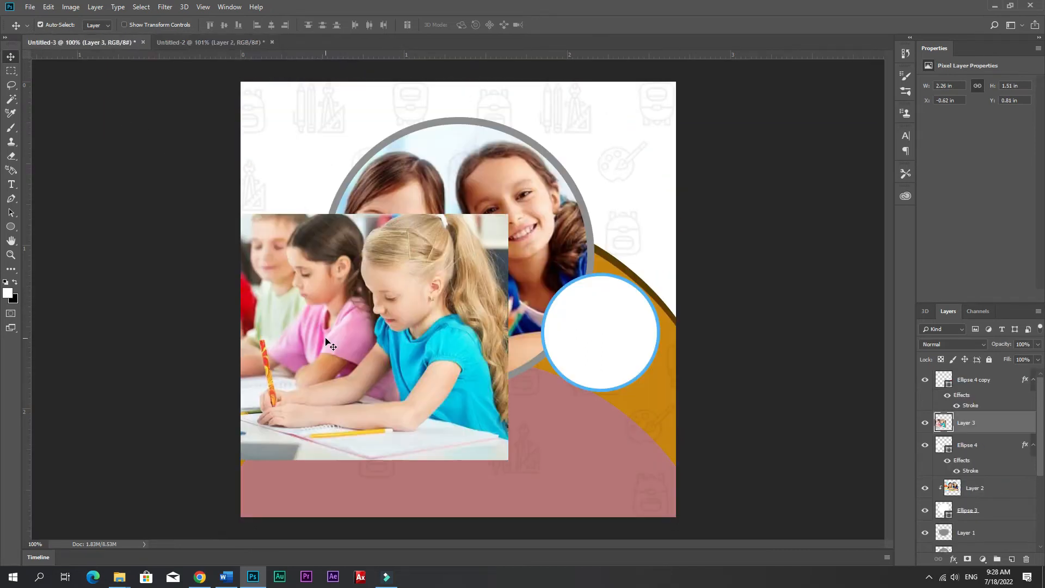
pyautogui.keyDown('alt'); pyautogui.click(988, 433); pyautogui.keyUp('alt')
# - Shrink the classroom photo to about 47% and position the writing children inside the left small circle
pyautogui.hotkey('ctrl', 't')
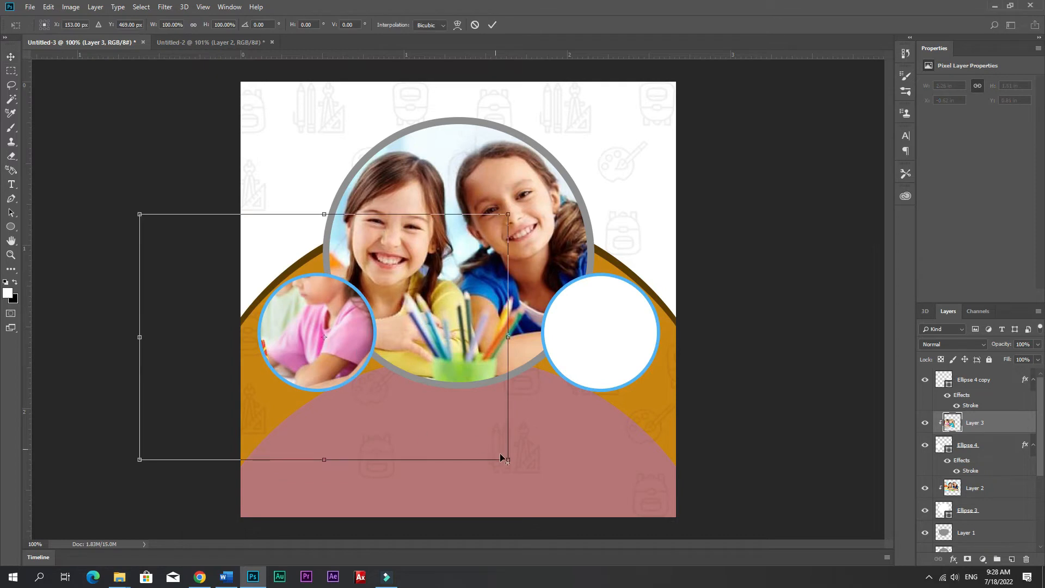
pyautogui.moveTo(507, 459); pyautogui.dragTo(404, 404)
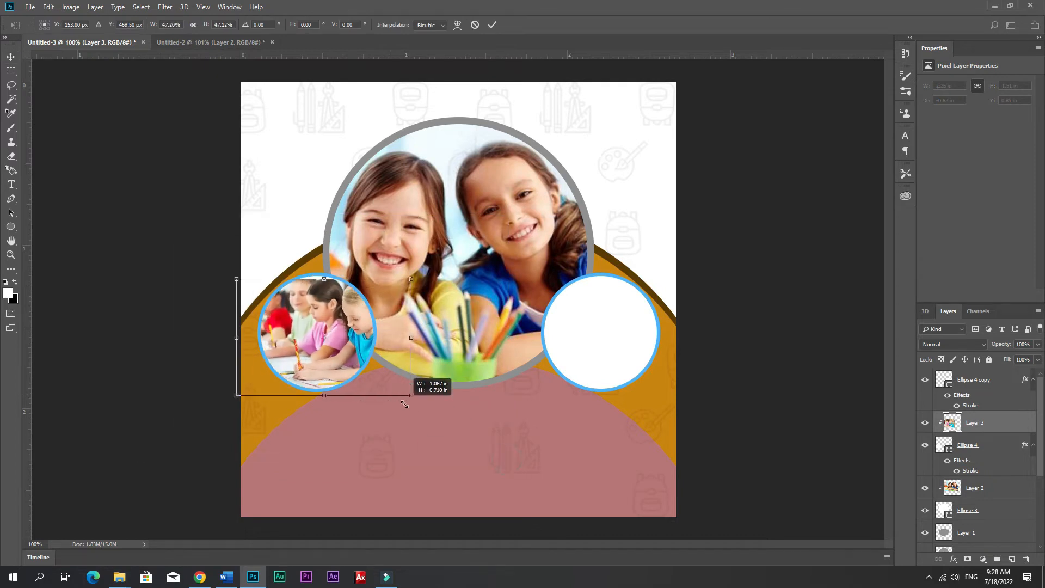
pyautogui.moveTo(349, 381); pyautogui.dragTo(339, 380)
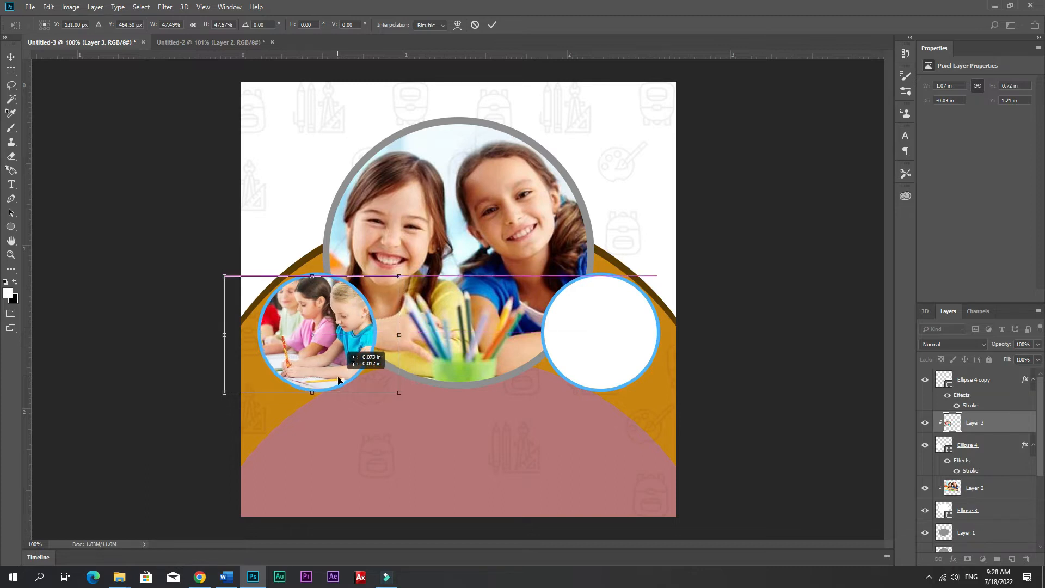
pyautogui.press('Return')
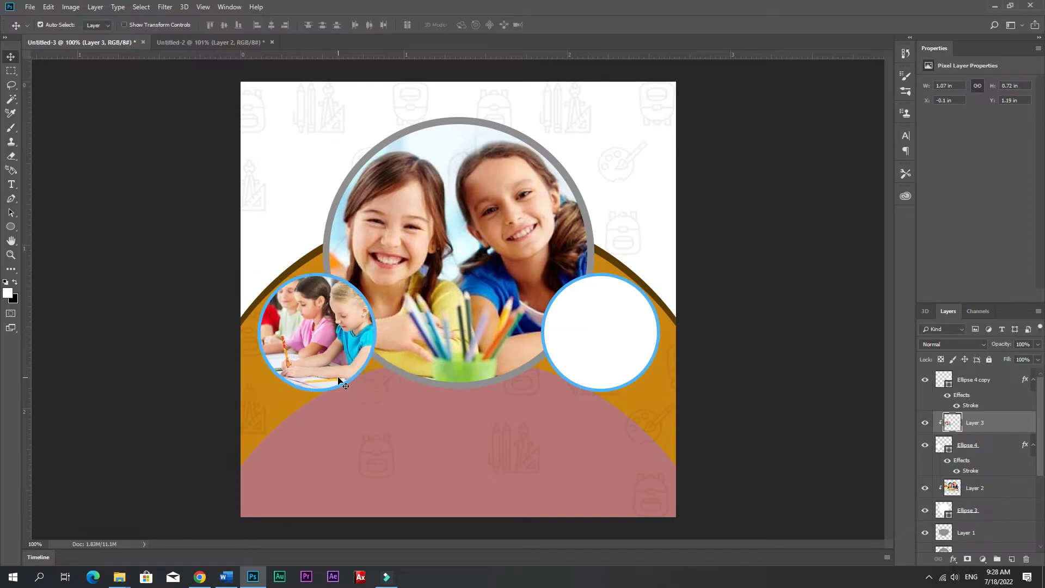
# - Copy the "August 25 Admission Open 2025" text from Untitled-2 over the right small circle in Untitled-3
pyautogui.click(434, 412)
pyautogui.click(212, 42)
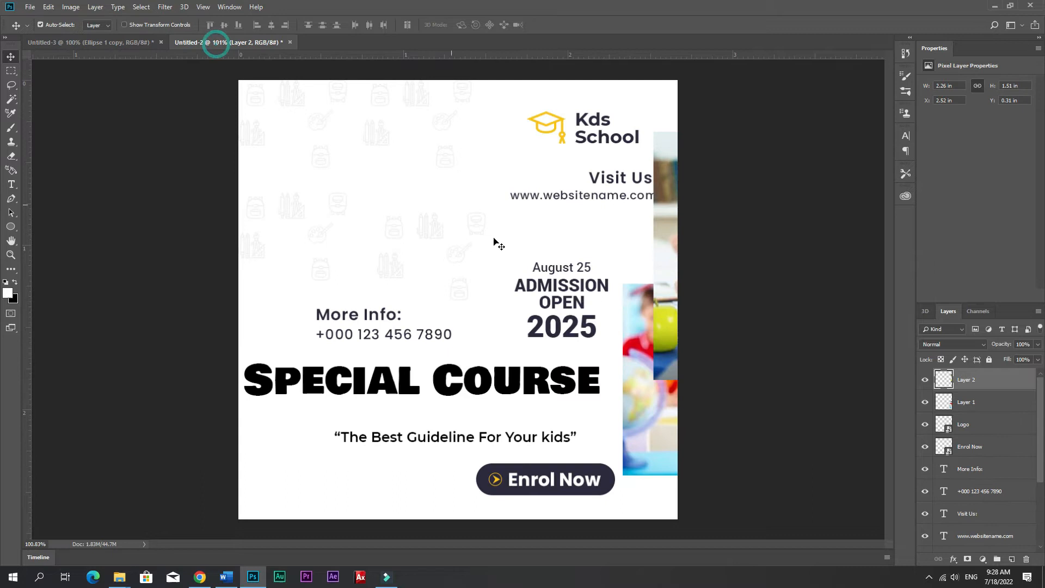
pyautogui.click(570, 322)
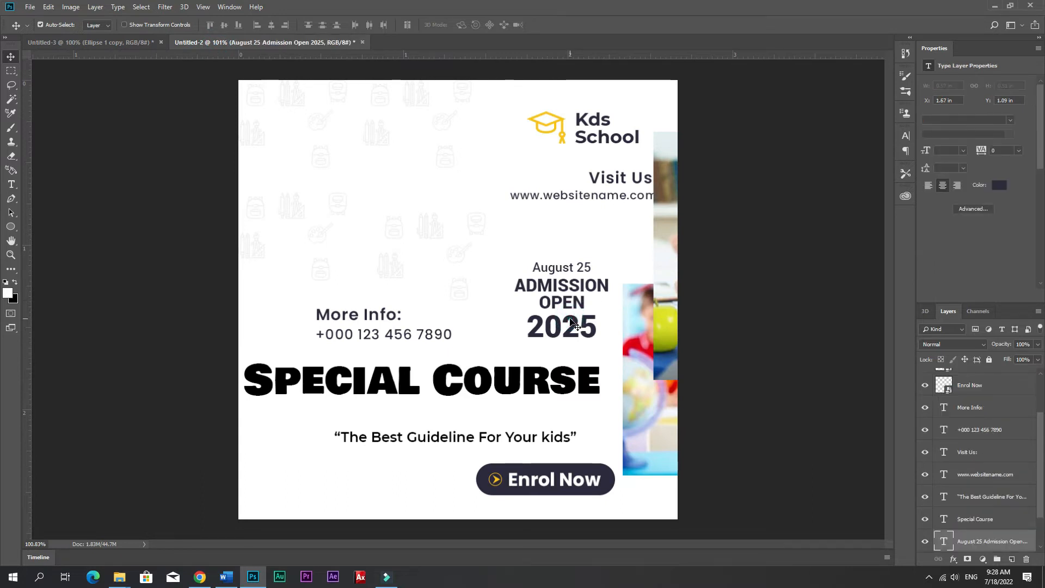
pyautogui.moveTo(570, 321); pyautogui.dragTo(603, 349)
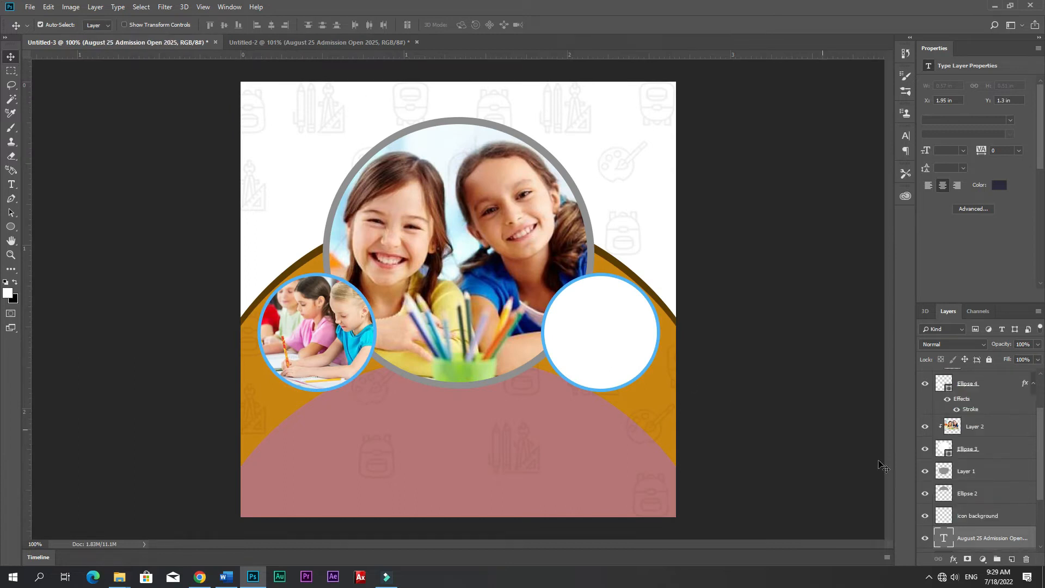
# - Move the "August 25 Admission Open 2025" text layer to the top of the layer stack
pyautogui.moveTo(964, 539)
pyautogui.mouseDown()
pyautogui.moveTo(965, 499)
pyautogui.moveTo(968, 535)
pyautogui.mouseUp()
pyautogui.hotkey('ctrl', 't')
pyautogui.press('Return')
pyautogui.scroll(-3, 993, 545)
pyautogui.scroll(5, 974, 501)
pyautogui.scroll(-3, 974, 501)
pyautogui.moveTo(984, 472); pyautogui.dragTo(975, 376)
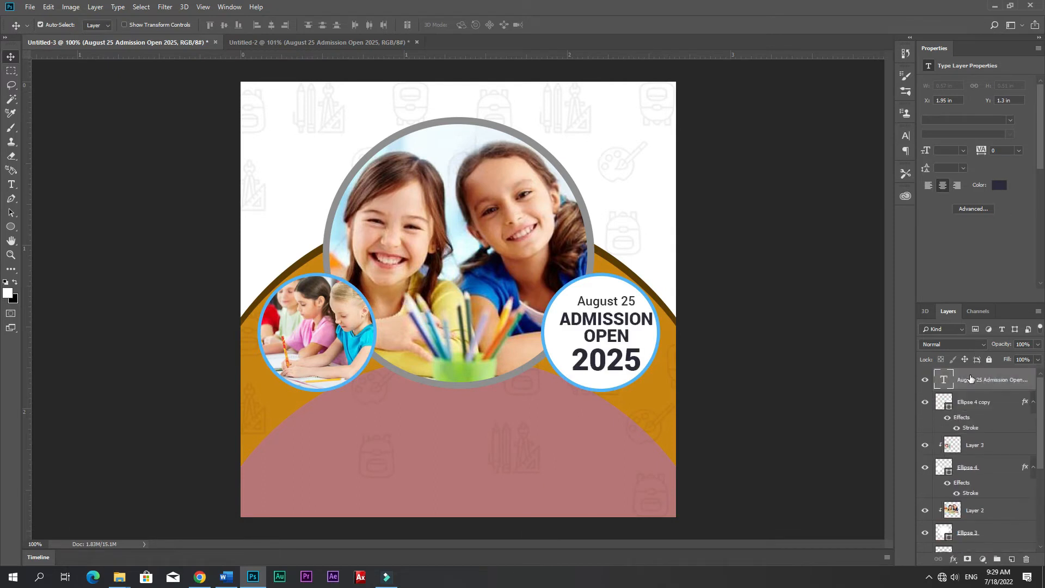
# - Center the admission text horizontally on the right small circle
pyautogui.click(555, 357)
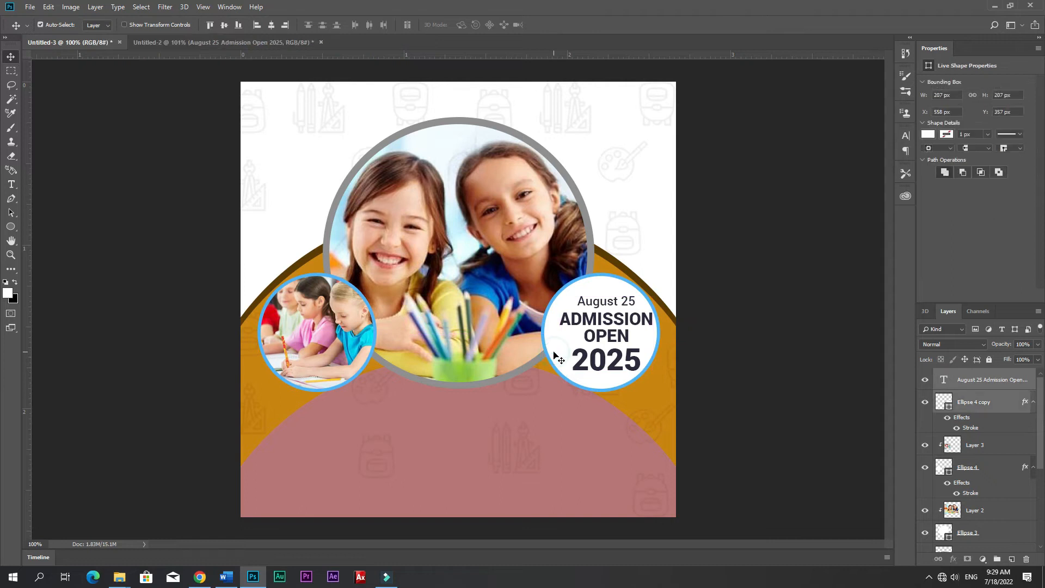
pyautogui.click(272, 27)
pyautogui.click(751, 226)
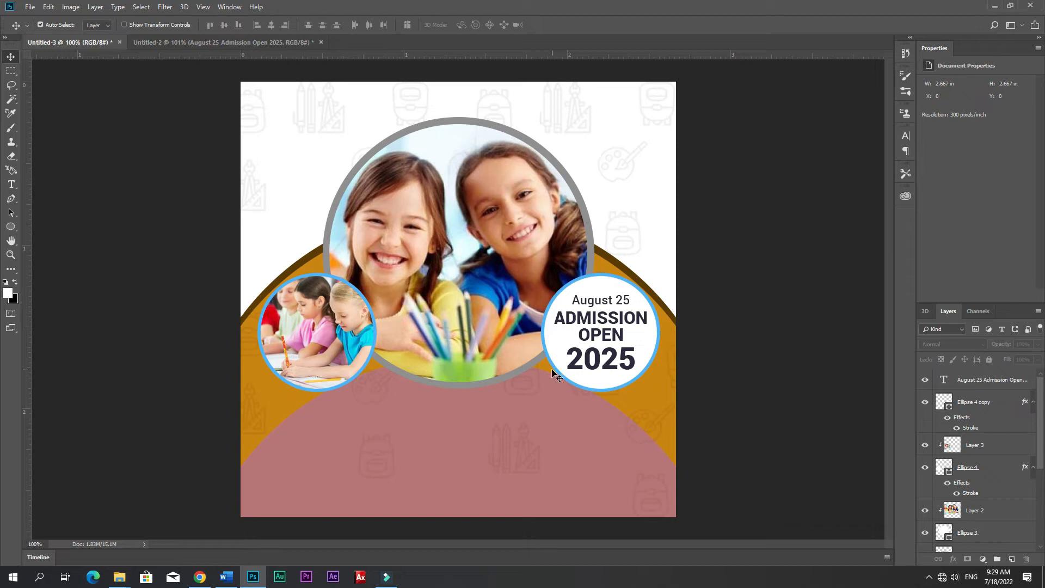
# - Copy the Kds School logo from Untitled-2 into Untitled-3 and place it in the canvas's upper-left corner
pyautogui.click(205, 42)
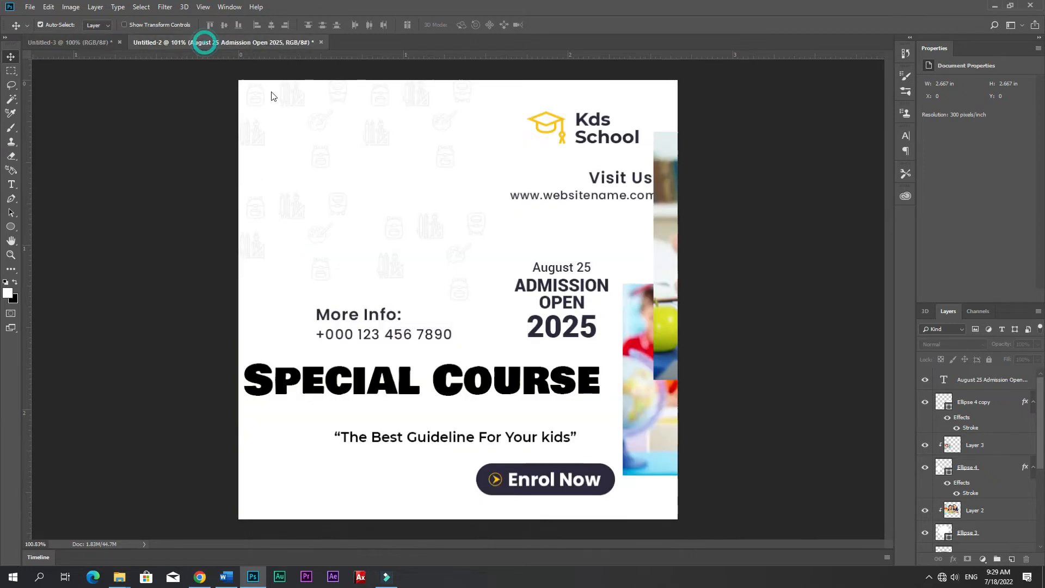
pyautogui.moveTo(564, 140); pyautogui.dragTo(334, 123)
pyautogui.hotkey('ctrl', 't')
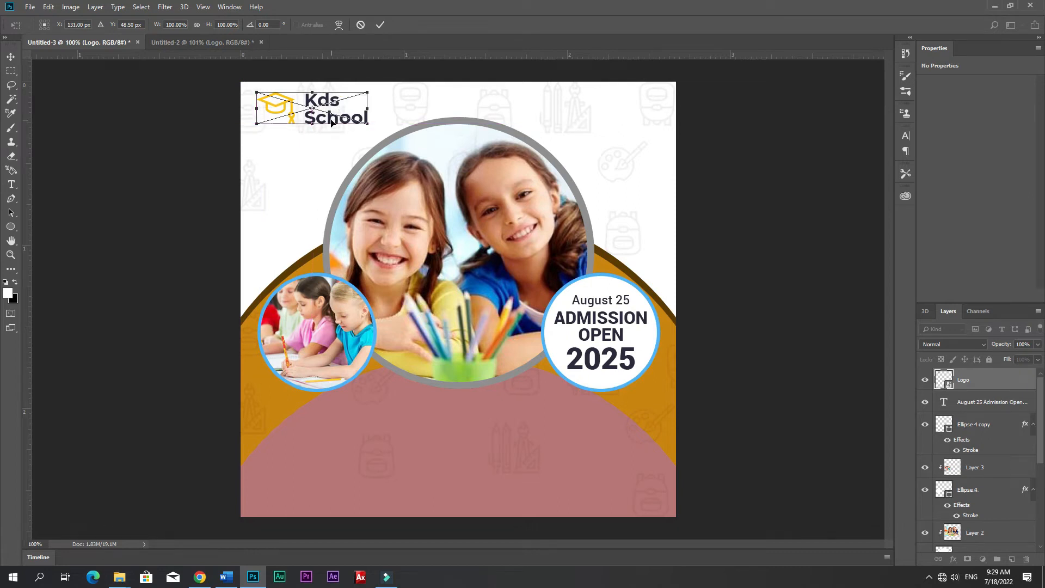
pyautogui.press('Return')
# - Nudge the Kds School logo slightly left, to about 0.08 in from the canvas's left edge
pyautogui.press('Left')
pyautogui.press('Left')
pyautogui.press('Left')
pyautogui.press('Left')
pyautogui.press('Left')
pyautogui.press('Left')
pyautogui.press('Left')
pyautogui.press('Left')
pyautogui.press('Left')
pyautogui.press('Left')
pyautogui.press('Left')
pyautogui.press('Left')
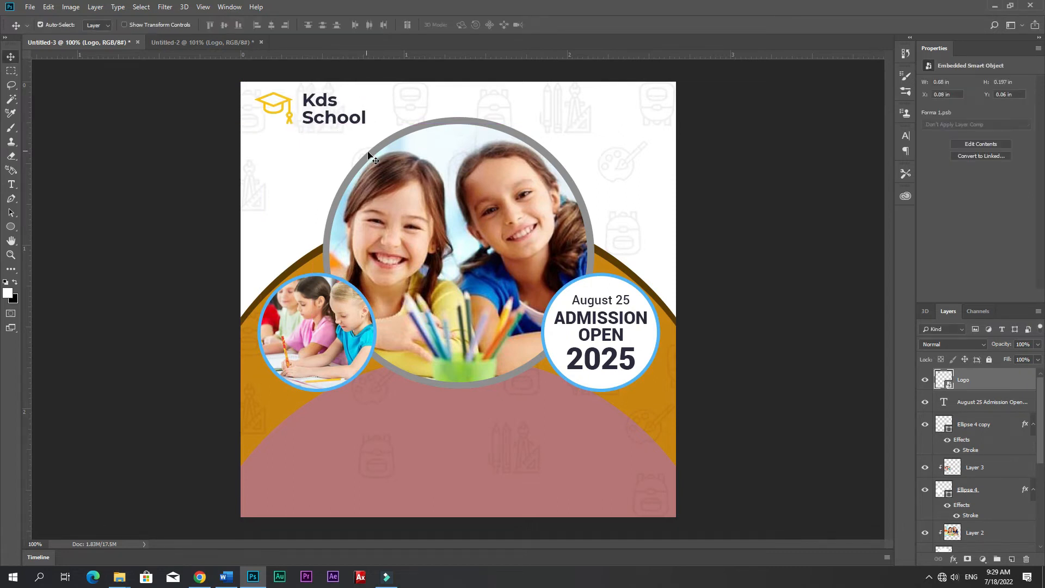
# - Nudge the Kds School logo down and left, to about 0.05 in from the canvas's left edge
pyautogui.press('Down')
pyautogui.press('Down')
pyautogui.press('Down')
pyautogui.press('Down')
pyautogui.press('Down')
pyautogui.press('Left')
pyautogui.press('Left')
pyautogui.press('Left')
pyautogui.press('Left')
pyautogui.press('Left')
pyautogui.press('Left')
pyautogui.press('Left')
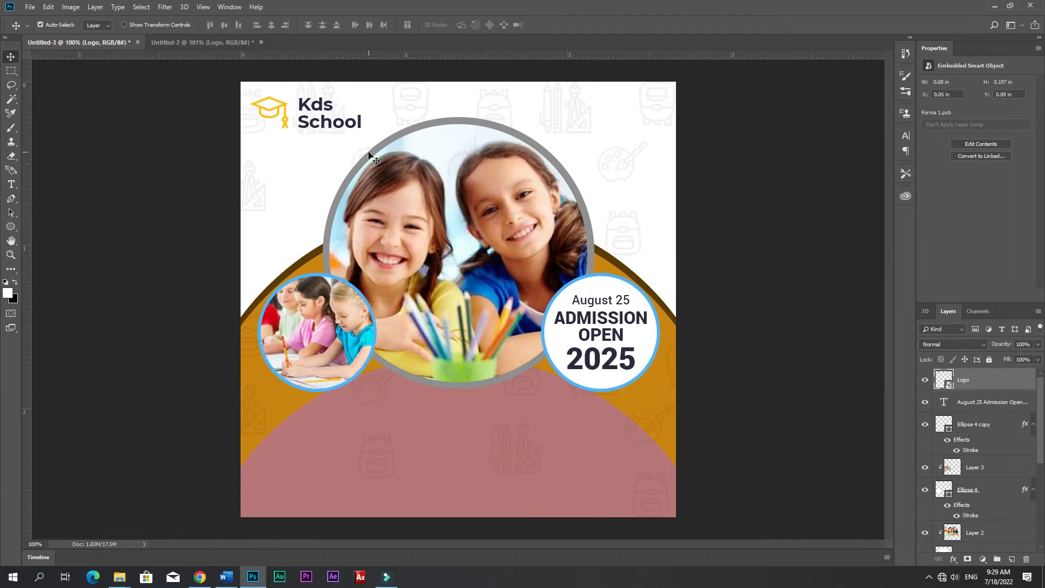
pyautogui.press('Down')
pyautogui.press('Down')
pyautogui.press('Down')
# - Scale the Kds School logo down to about 85% of its size
pyautogui.hotkey('ctrl', 't')
pyautogui.moveTo(359, 130); pyautogui.dragTo(351, 128)
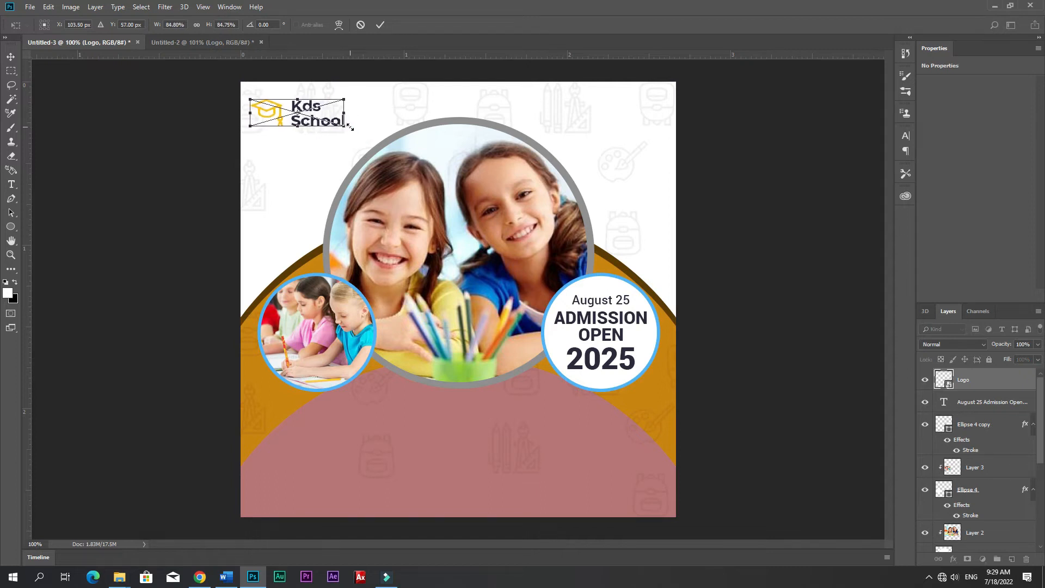
pyautogui.press('Return')
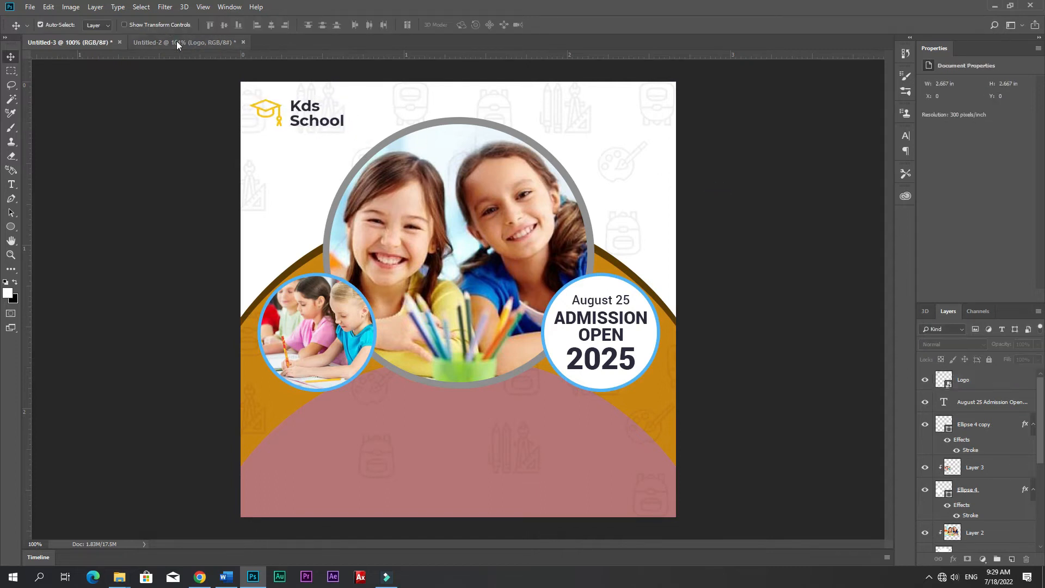
# - Copy the "Special Course" title from Untitled-2 into Untitled-3 and center it below the large photo circle
pyautogui.click(178, 42)
pyautogui.moveTo(443, 389); pyautogui.dragTo(123, 107)
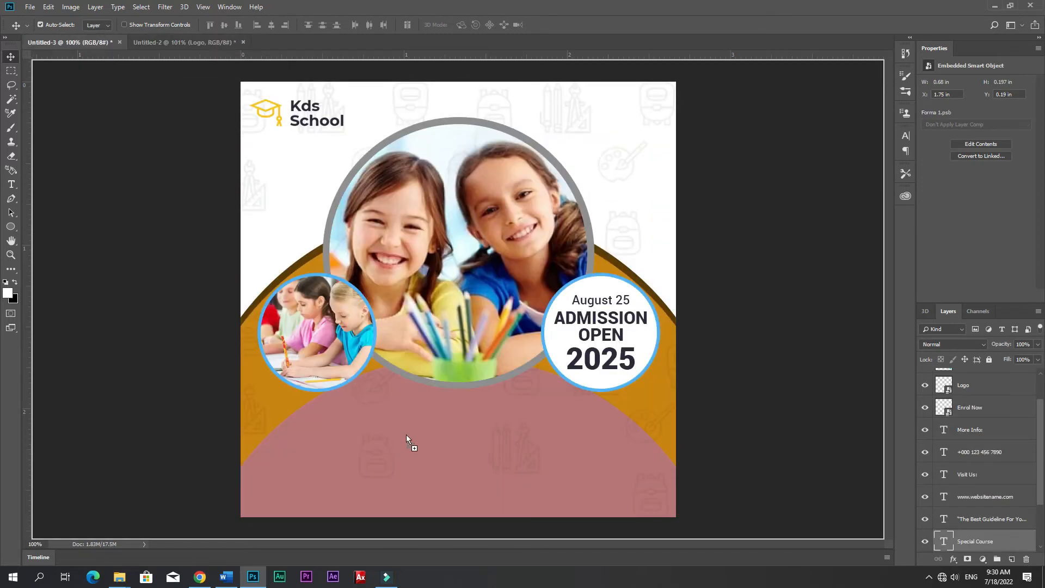
pyautogui.moveTo(409, 432); pyautogui.dragTo(445, 444)
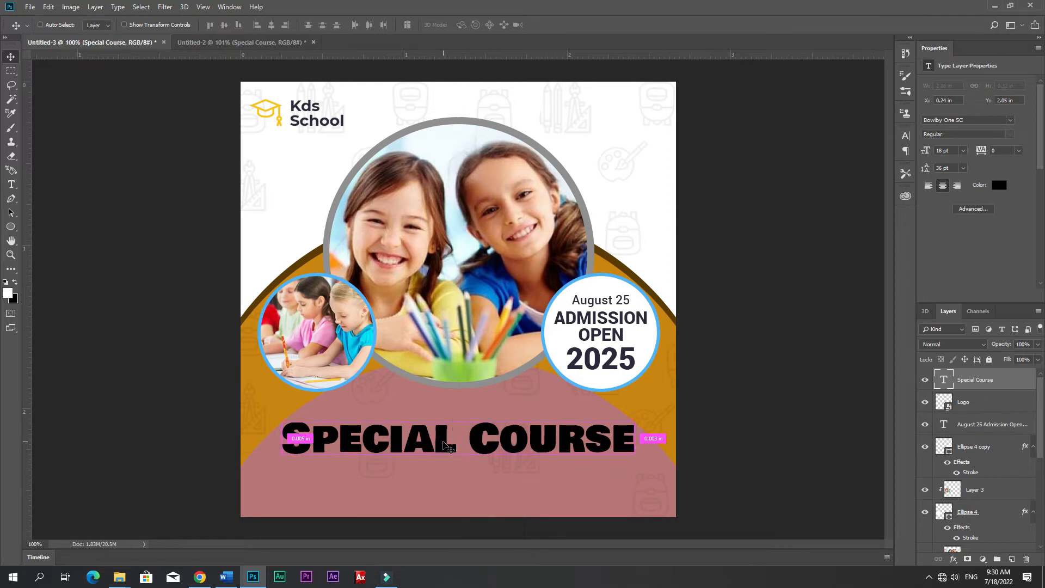
# - Scale the "Special Course" title down to about 13.31 pt and move it up just beneath the large photo circle
pyautogui.hotkey('ctrl', 't')
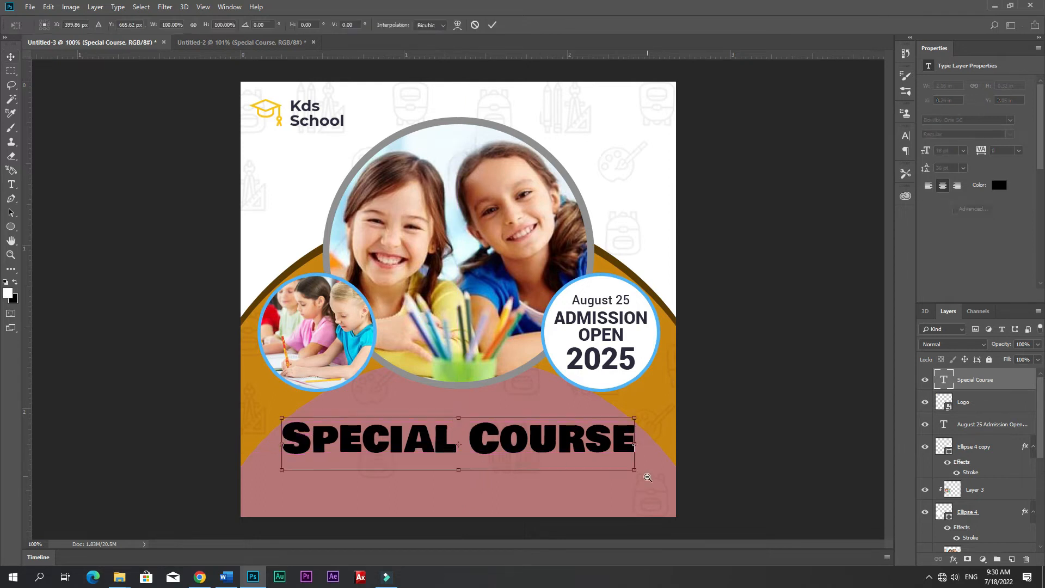
pyautogui.moveTo(633, 471); pyautogui.dragTo(607, 469)
pyautogui.moveTo(510, 445); pyautogui.dragTo(509, 422)
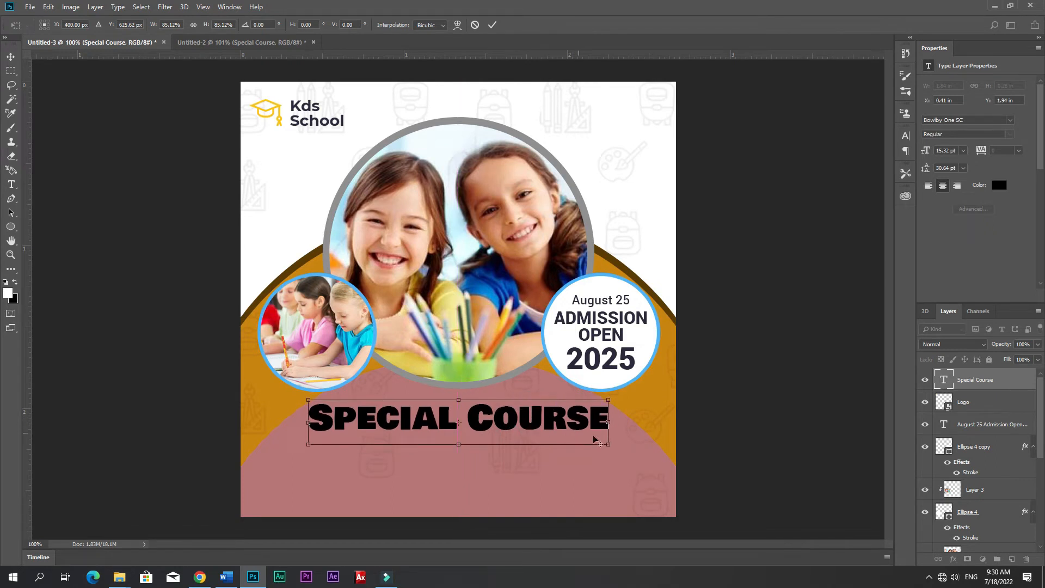
pyautogui.moveTo(608, 445); pyautogui.dragTo(591, 442)
pyautogui.moveTo(524, 426); pyautogui.dragTo(523, 418)
pyautogui.press('Return')
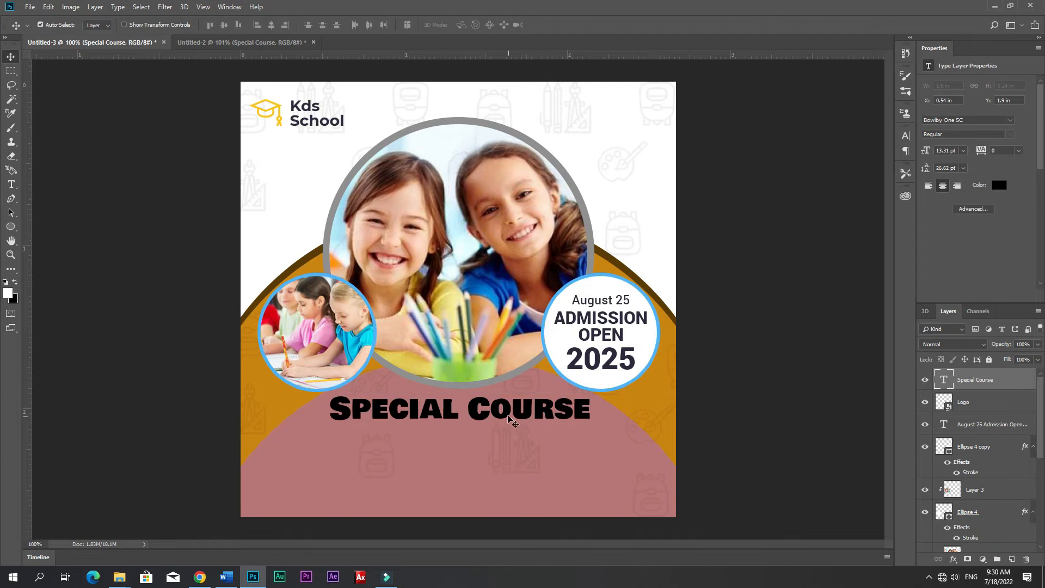
# - Recolor the "Special Course" title white
pyautogui.doubleClick(947, 385)
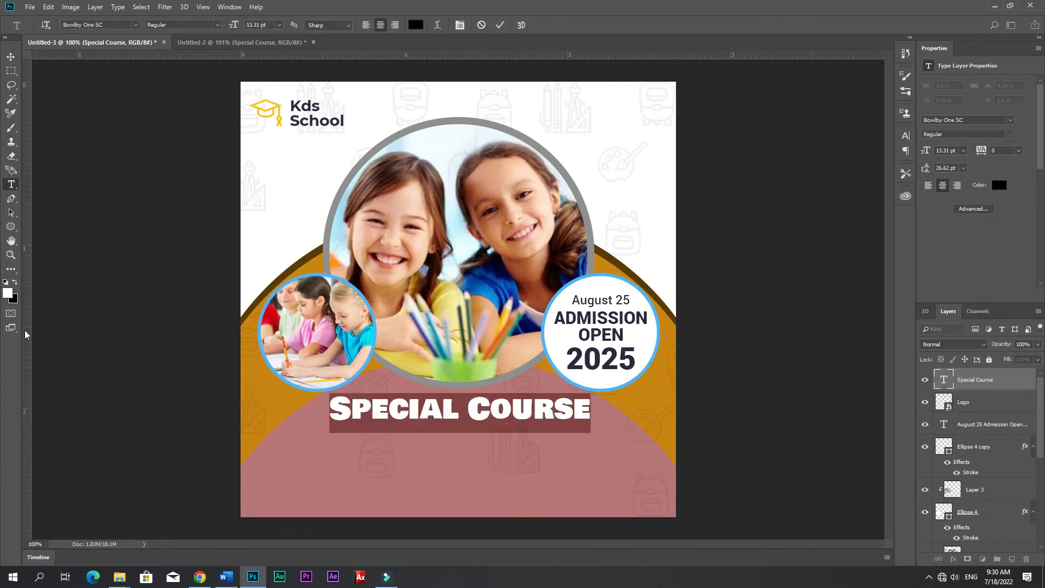
pyautogui.click(14, 283)
pyautogui.click(11, 56)
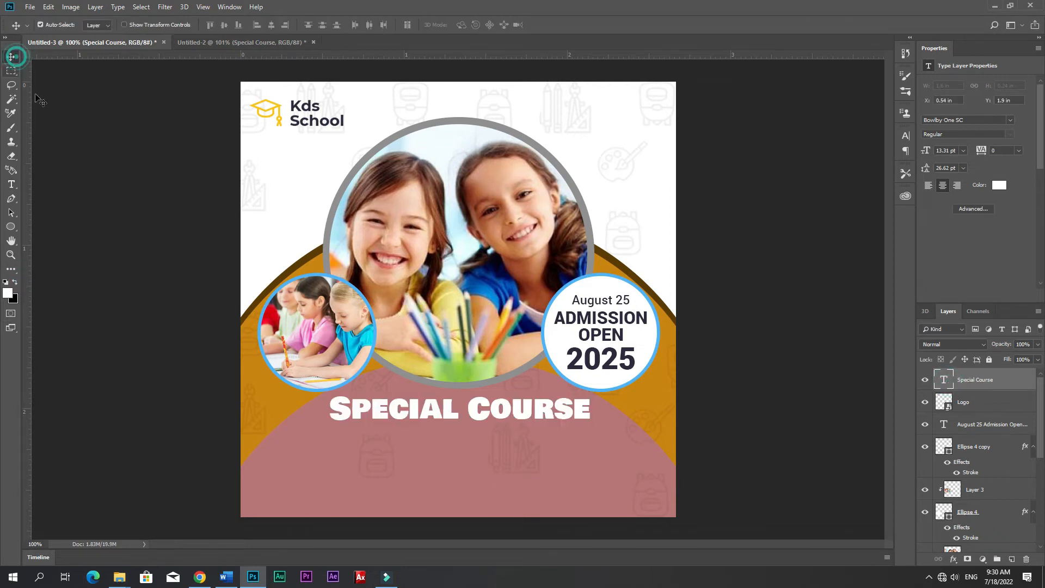
# - Copy the "The Best Guideline For Your kids" tagline from Untitled-2 into Untitled-3, directly below the "Special Course" title
pyautogui.click(227, 43)
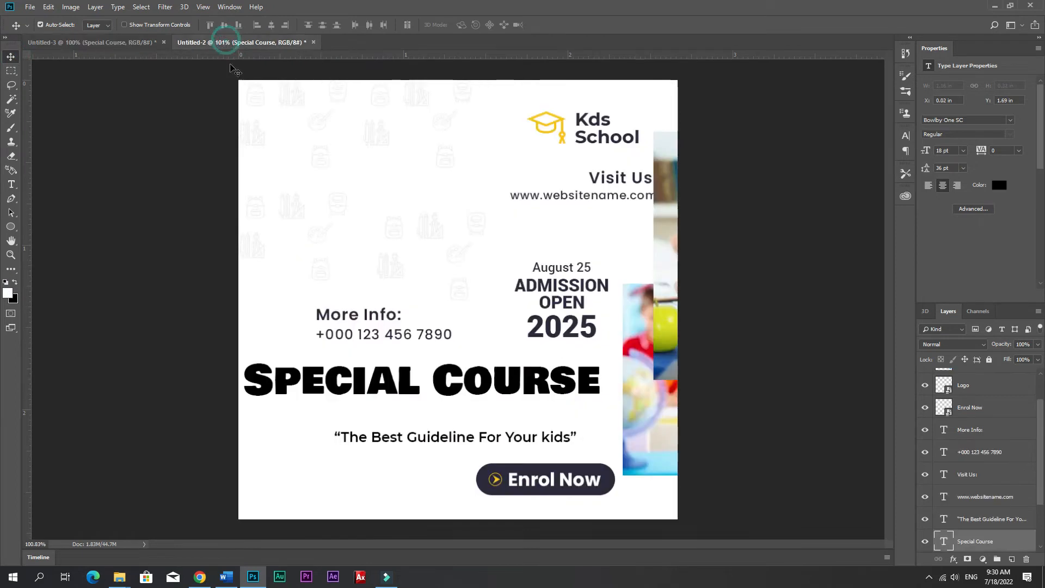
pyautogui.moveTo(452, 439); pyautogui.dragTo(482, 436)
pyautogui.hotkey('ctrl', 't')
pyautogui.press('Return')
# - Recolor the "The Best Guideline For Your kids" tagline white
pyautogui.doubleClick(944, 380)
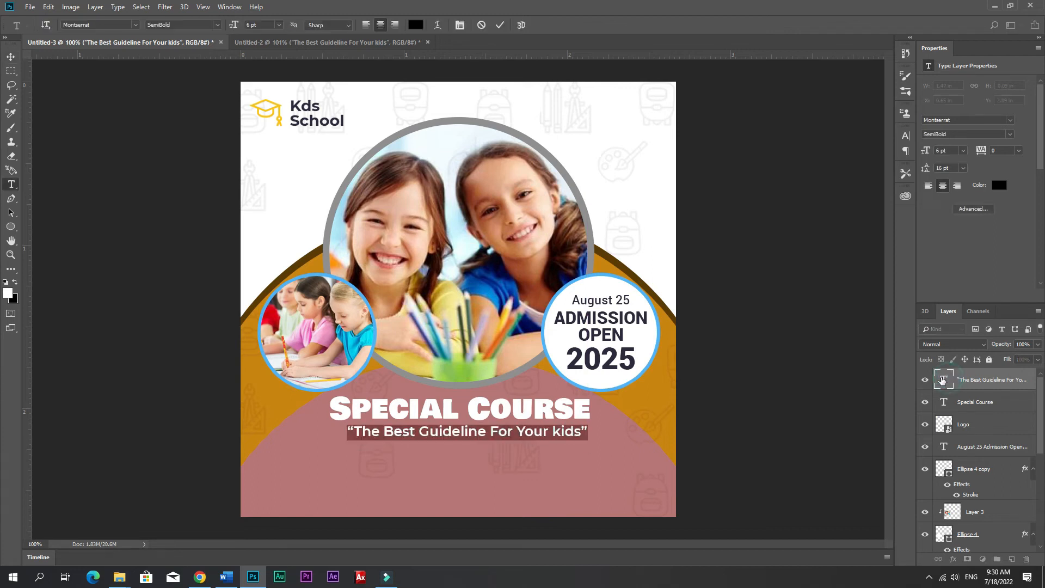
pyautogui.click(15, 281)
pyautogui.click(15, 281)
pyautogui.click(11, 58)
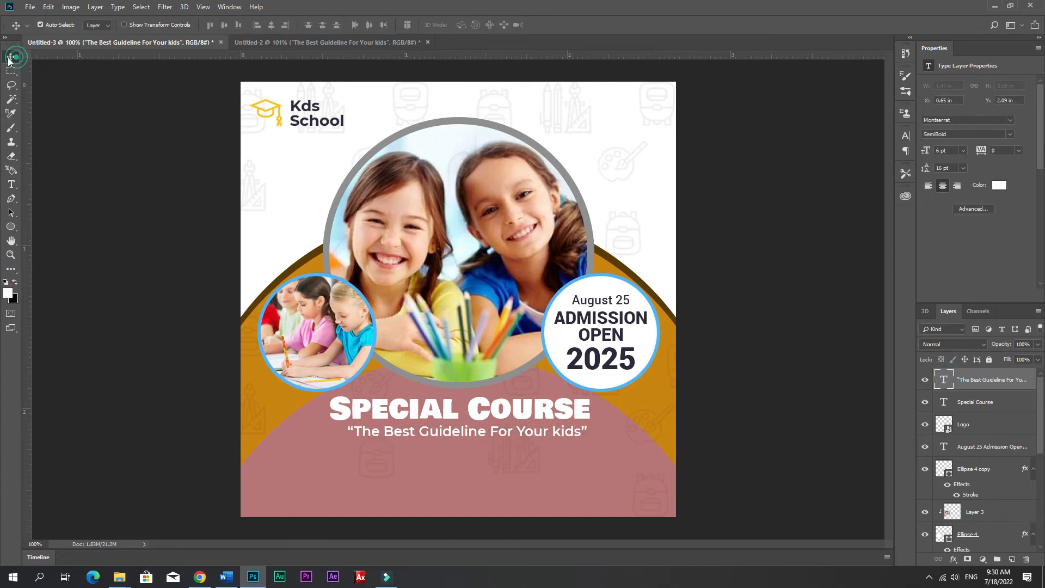
# - Align the horizontal centers of the tagline and the "Special Course" title
pyautogui.keyDown('shift'); pyautogui.click(451, 413); pyautogui.keyUp('shift')
pyautogui.click(271, 30)
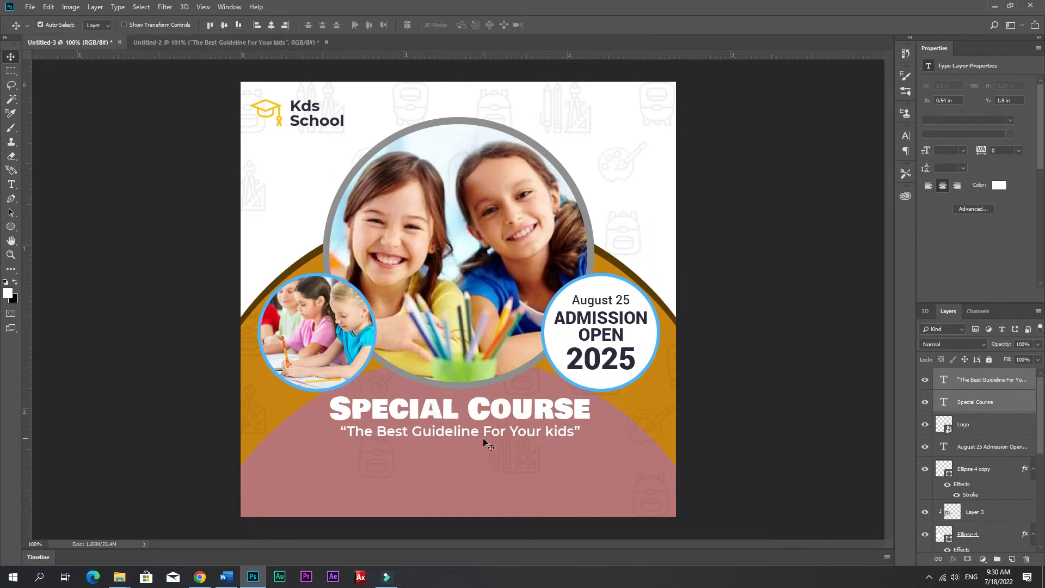
pyautogui.click(487, 469)
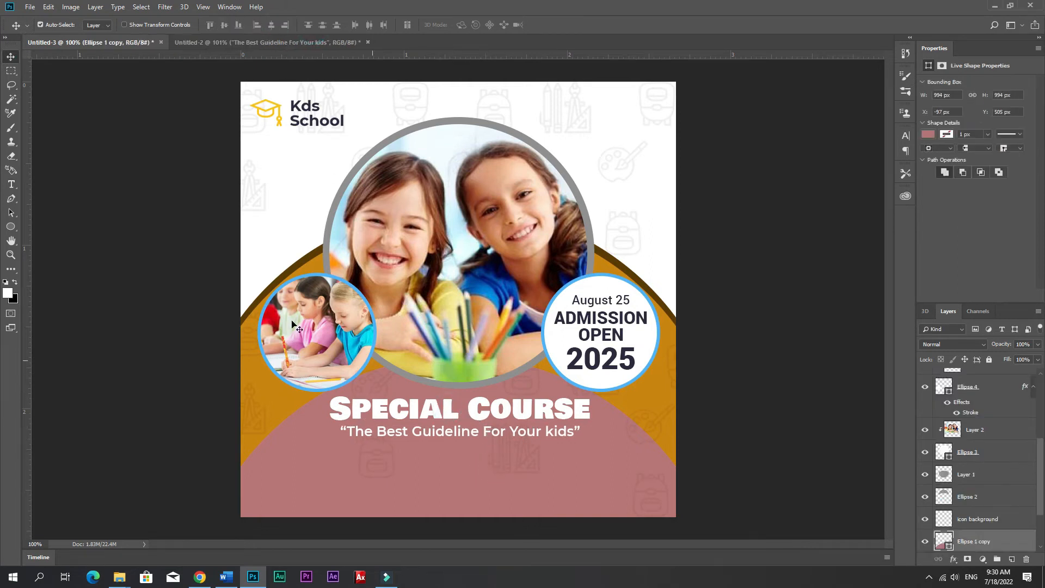
# - Copy the Enrol Now button from Untitled-2 into Untitled-3 and center it near the canvas's lower edge
pyautogui.click(262, 45)
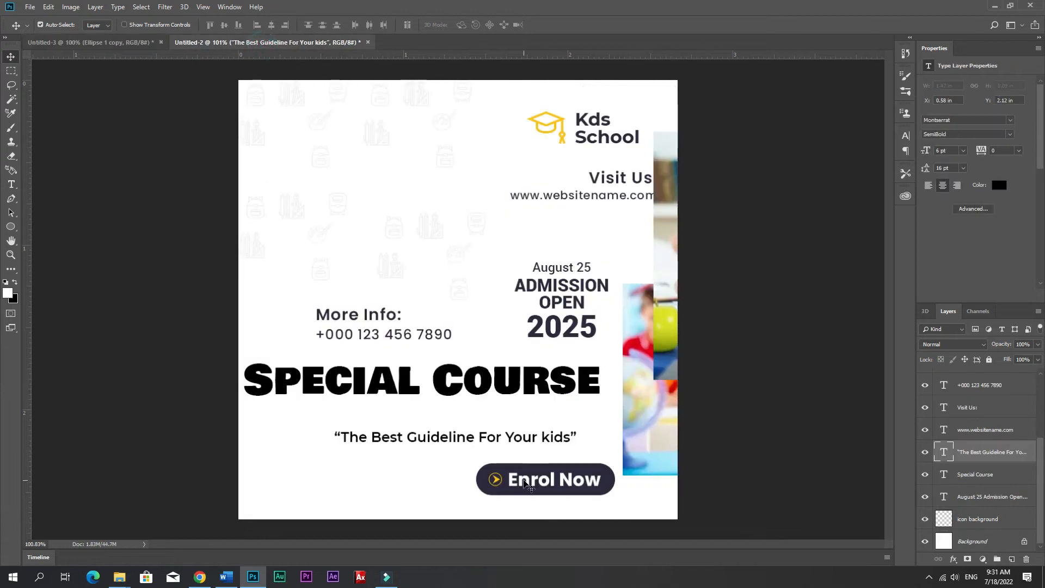
pyautogui.moveTo(525, 474); pyautogui.dragTo(452, 475)
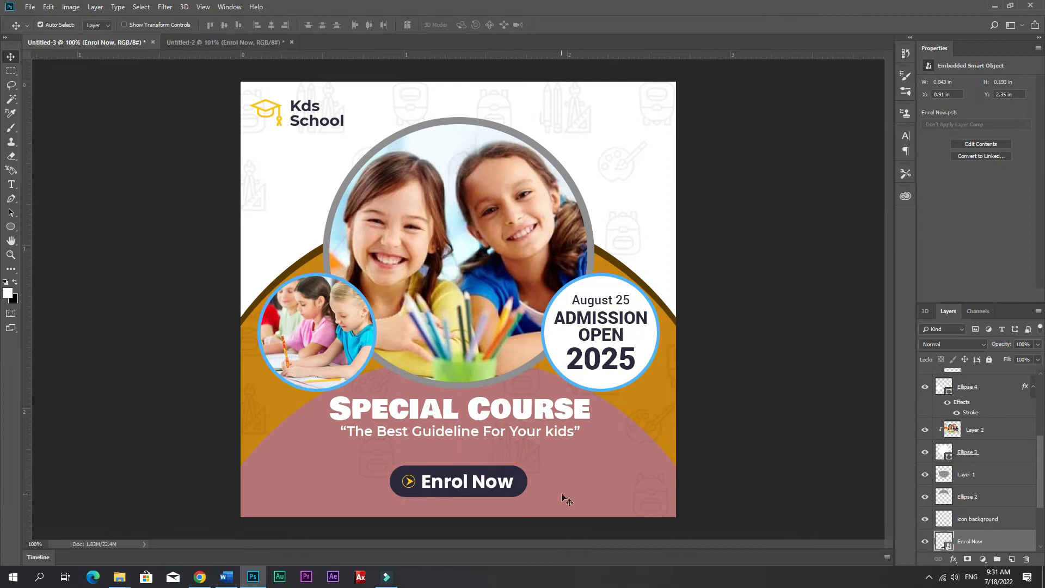
pyautogui.click(562, 496)
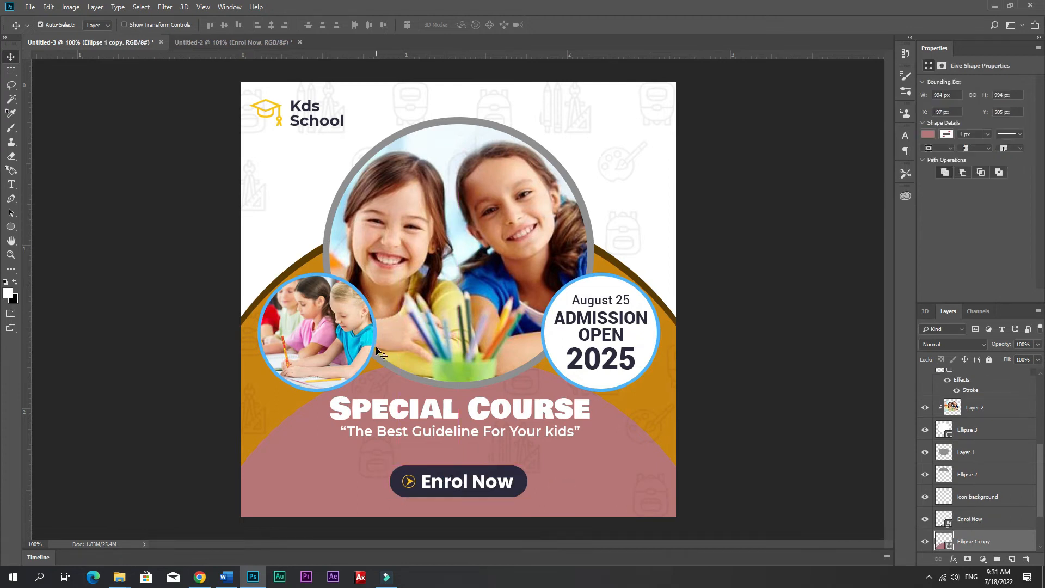
# - Scale the Enrol Now button down to about 0.62 in wide
pyautogui.click(515, 489)
pyautogui.hotkey('ctrl', 't')
pyautogui.moveTo(527, 497); pyautogui.dragTo(470, 488)
pyautogui.press('Return')
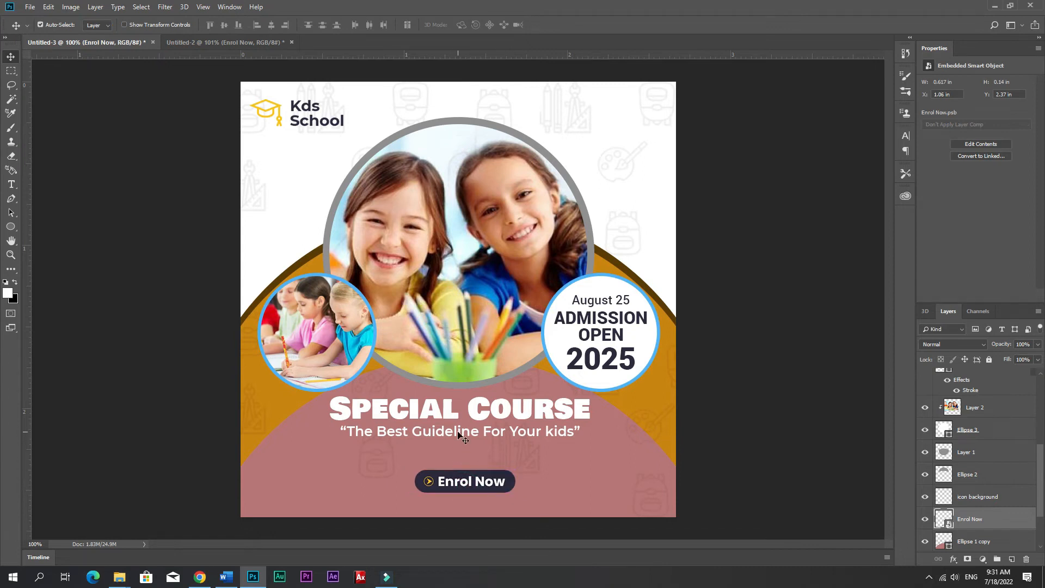
# - Enlarge the "Special Course" title and tagline together and move them down to just above the Enrol Now button
pyautogui.click(449, 417)
pyautogui.keyDown('shift'); pyautogui.click(450, 417); pyautogui.keyUp('shift')
pyautogui.hotkey('ctrl', 't')
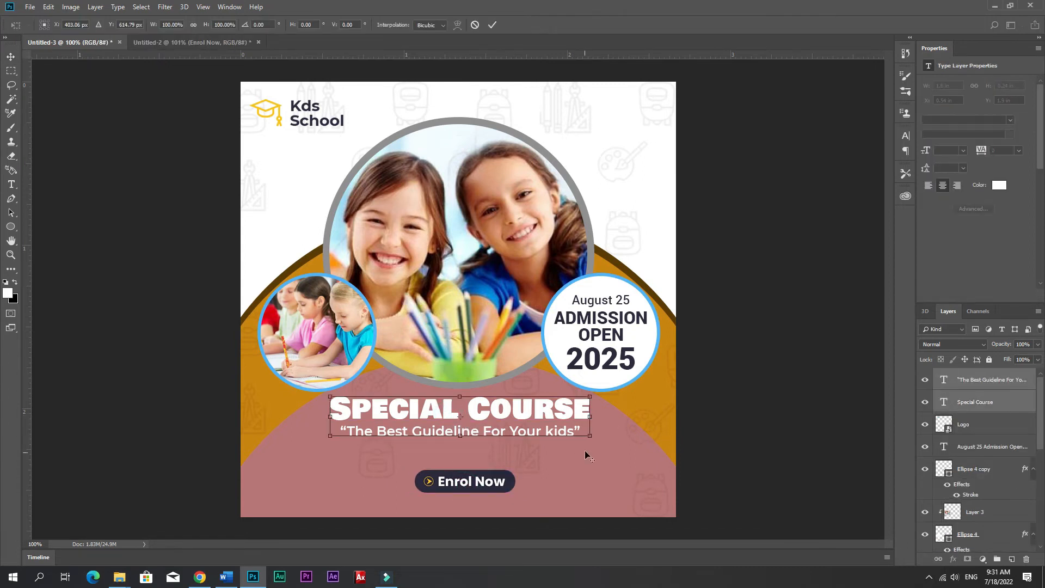
pyautogui.click(542, 428)
pyautogui.moveTo(531, 418); pyautogui.dragTo(533, 439)
pyautogui.moveTo(588, 416); pyautogui.dragTo(614, 403)
pyautogui.press('Return')
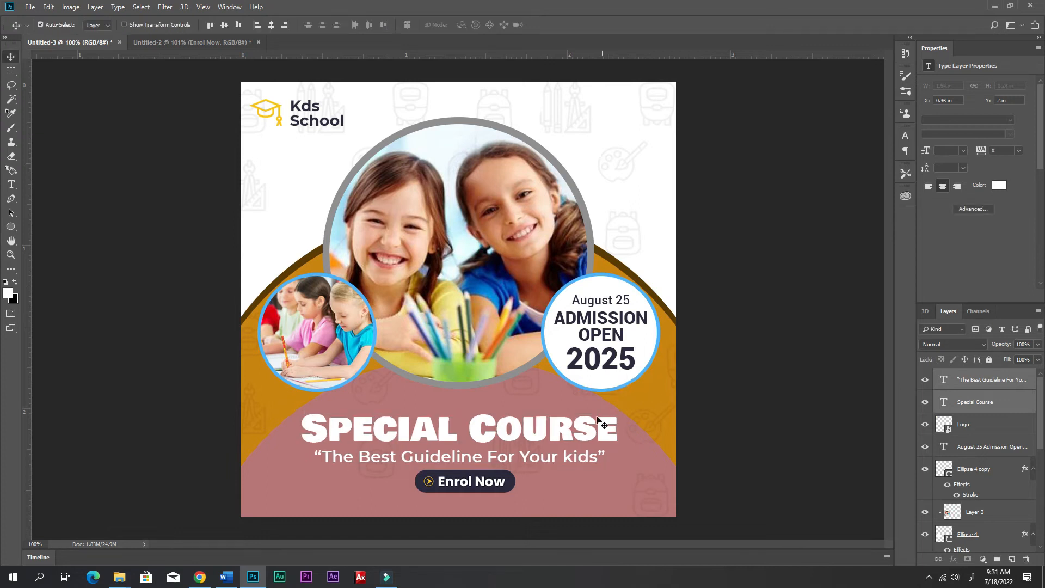
# - Nudge the title and tagline up slightly, to about 1.98 in from the canvas's upper edge
pyautogui.press('Up')
pyautogui.press('Up')
pyautogui.press('Up')
pyautogui.press('Up')
pyautogui.press('Up')
pyautogui.press('Up')
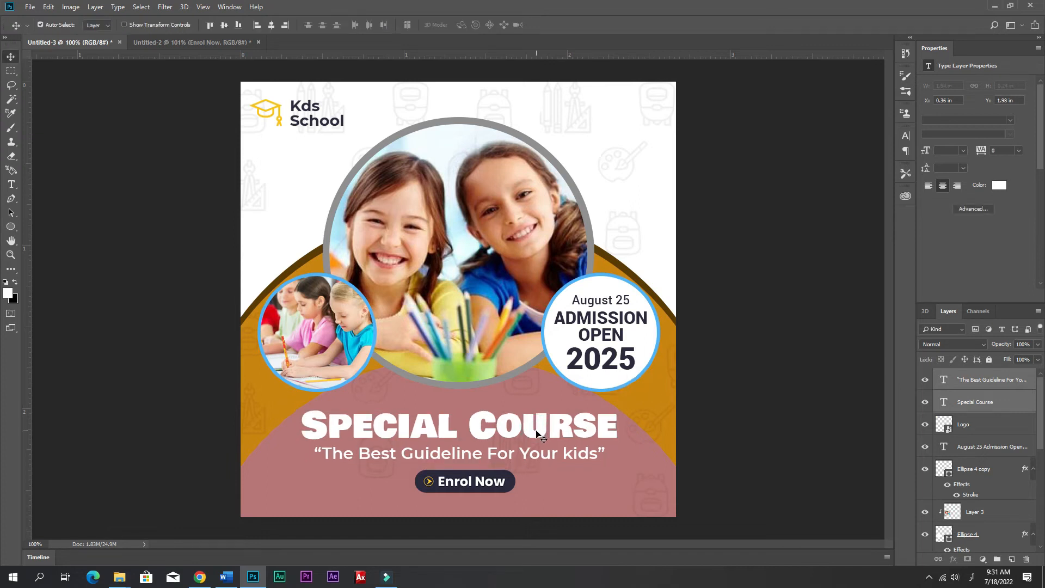
# - Nudge the Enrol Now button down about 11 px to widen the gap below the tagline
pyautogui.click(501, 485)
pyautogui.press('Down')
pyautogui.press('Down')
pyautogui.press('Down')
pyautogui.press('Down')
pyautogui.press('Down')
pyautogui.press('Down')
pyautogui.press('Down')
pyautogui.press('Down')
pyautogui.press('Down')
pyautogui.press('Down')
pyautogui.press('Down')
pyautogui.click(549, 502)
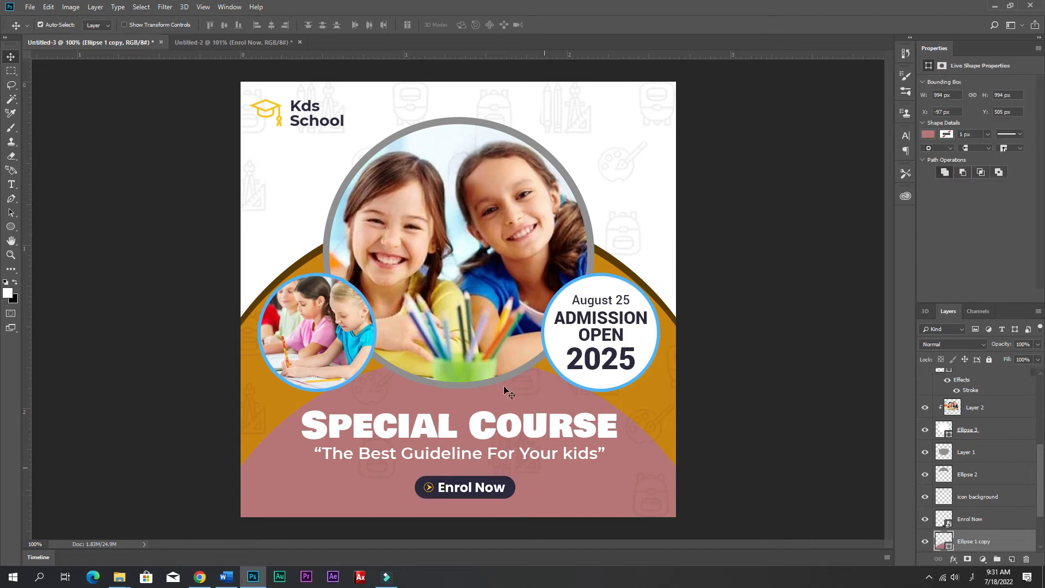
# - Copy the "More Info:" heading and its phone number from Untitled-2 into the lower-left corner of Untitled-3's canvas
pyautogui.click(231, 43)
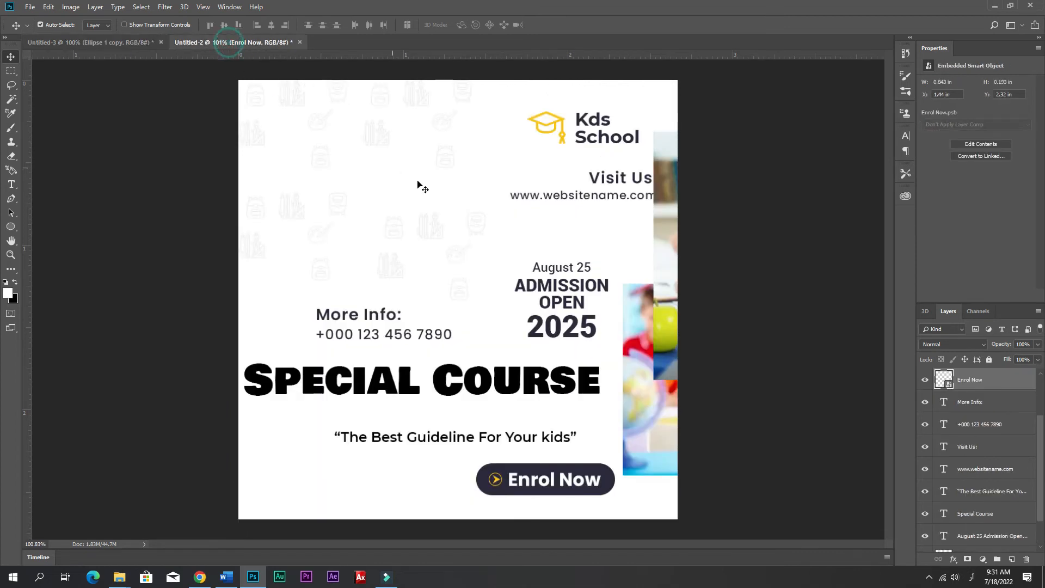
pyautogui.click(378, 320)
pyautogui.keyDown('shift'); pyautogui.click(958, 425); pyautogui.keyUp('shift')
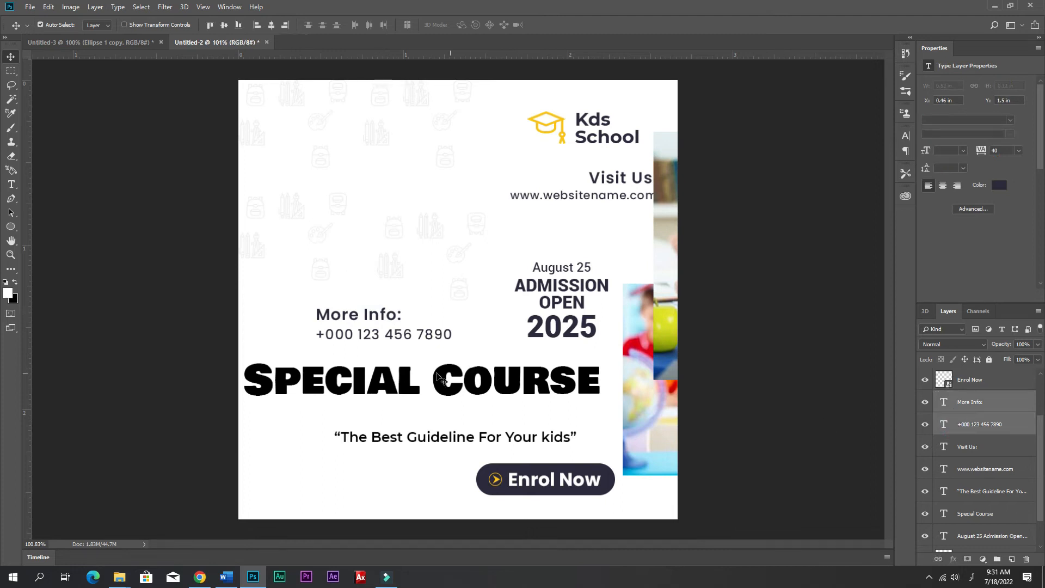
pyautogui.moveTo(368, 318); pyautogui.dragTo(336, 499)
pyautogui.hotkey('ctrl', 't')
pyautogui.press('Return')
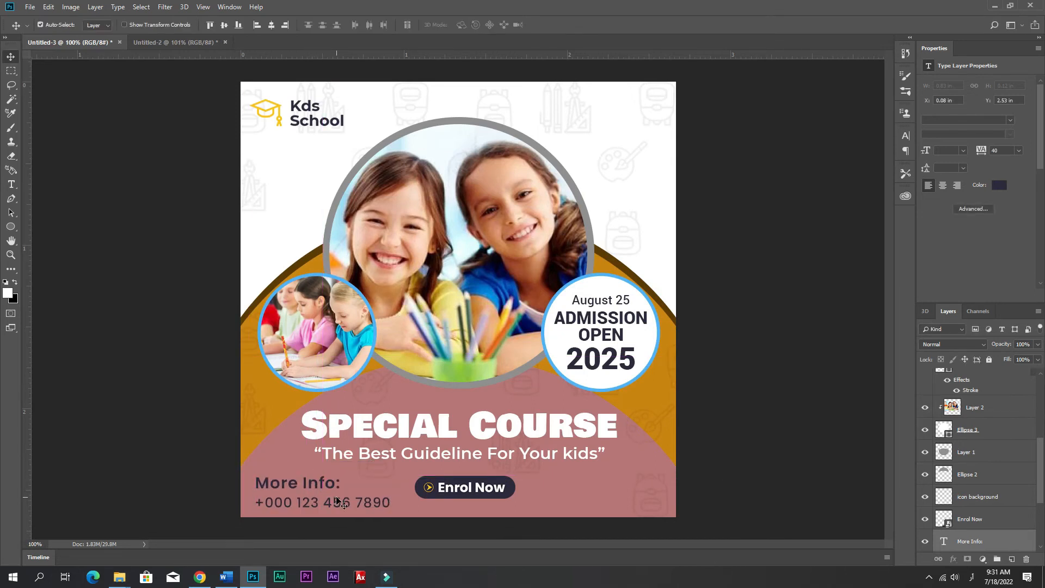
pyautogui.click(178, 44)
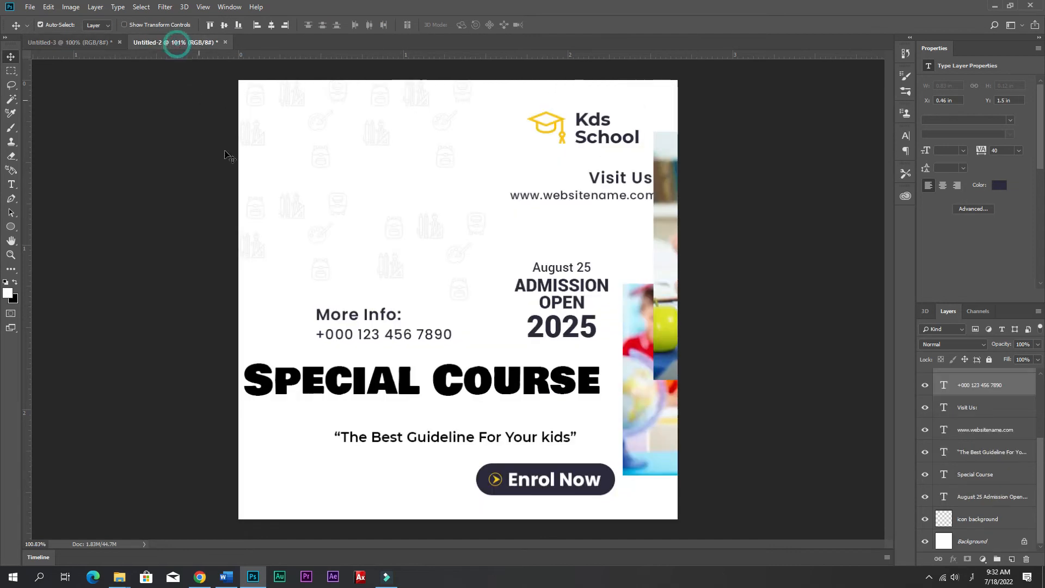
pyautogui.click(604, 182)
pyautogui.keyDown('shift'); pyautogui.click(610, 200); pyautogui.keyUp('shift')
pyautogui.moveTo(625, 202); pyautogui.dragTo(570, 419)
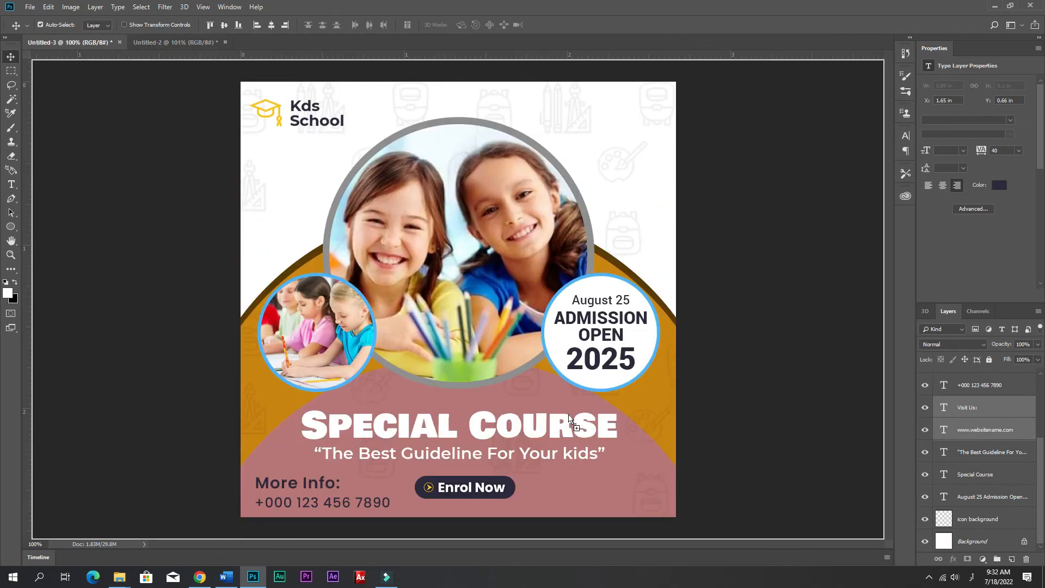
pyautogui.moveTo(628, 486); pyautogui.dragTo(623, 485)
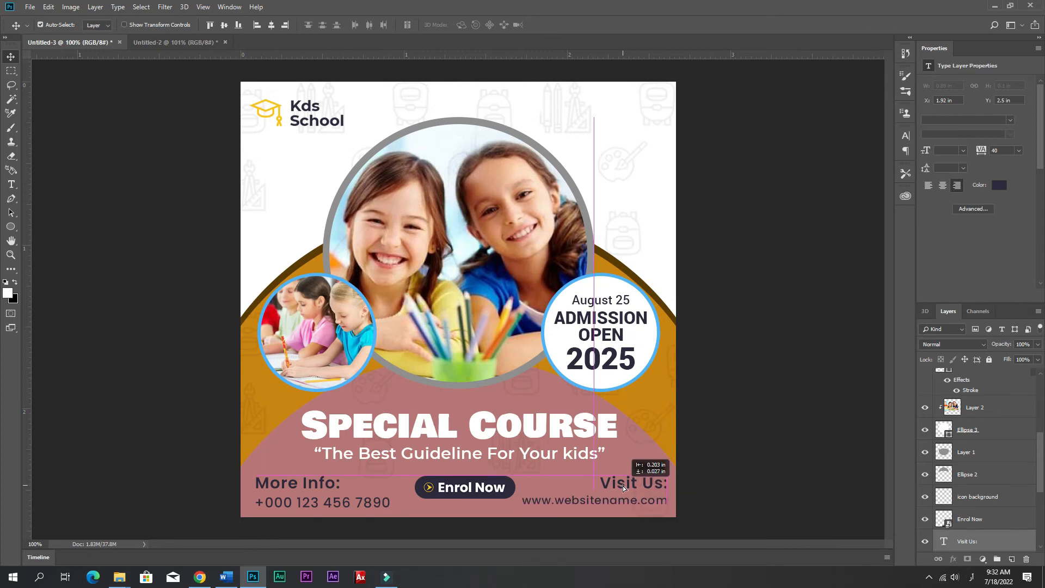
pyautogui.moveTo(623, 486); pyautogui.dragTo(622, 485)
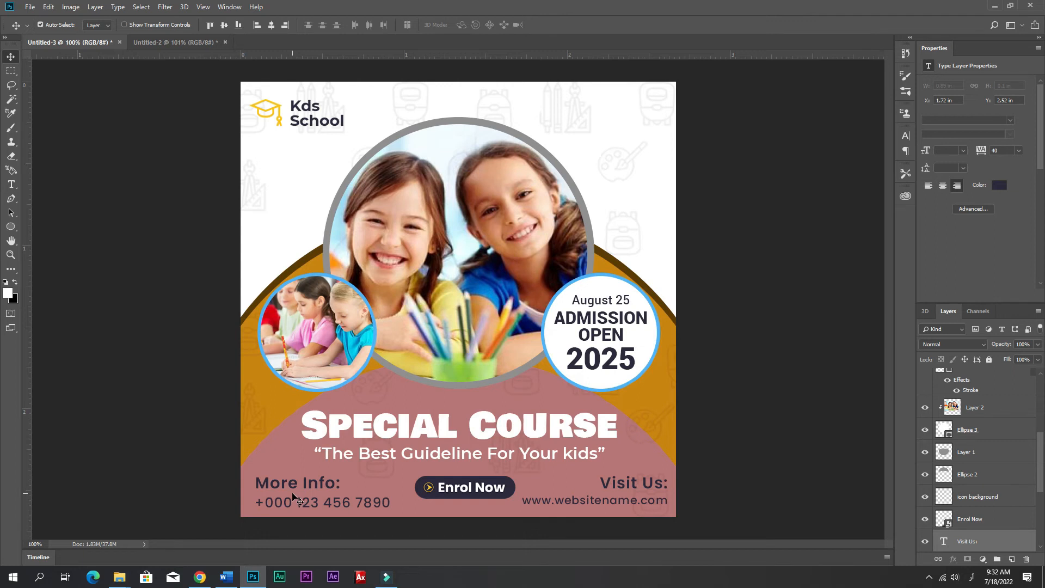
# - Move the "More Info:" heading and phone number slightly right, away from the canvas's left edge
pyautogui.click(267, 486)
pyautogui.moveTo(267, 486); pyautogui.dragTo(267, 484)
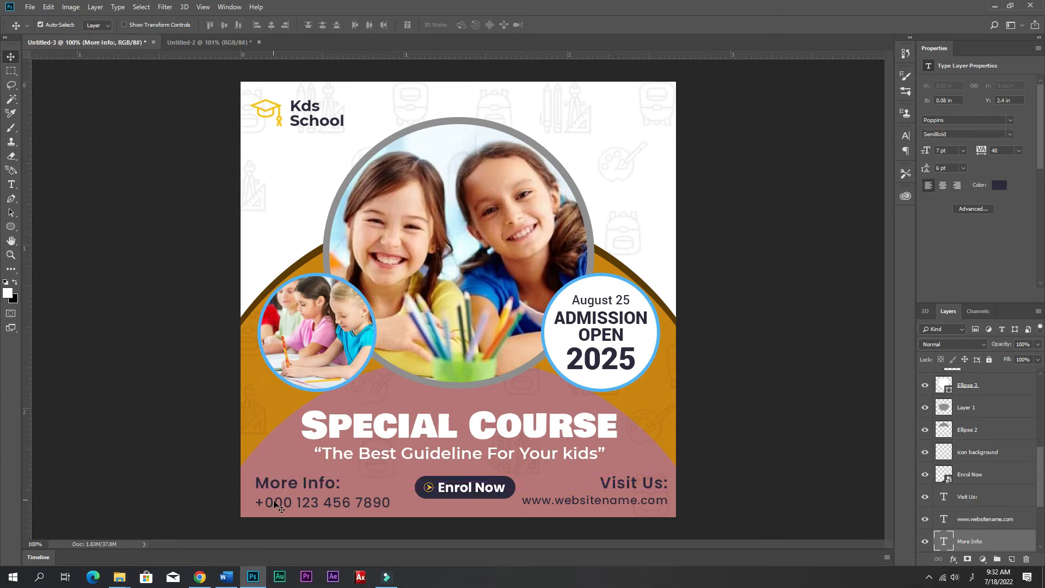
pyautogui.moveTo(267, 482); pyautogui.dragTo(273, 482)
# - Move "Visit Us:" and the website line together slightly left, away from the canvas's right edge
pyautogui.click(637, 483)
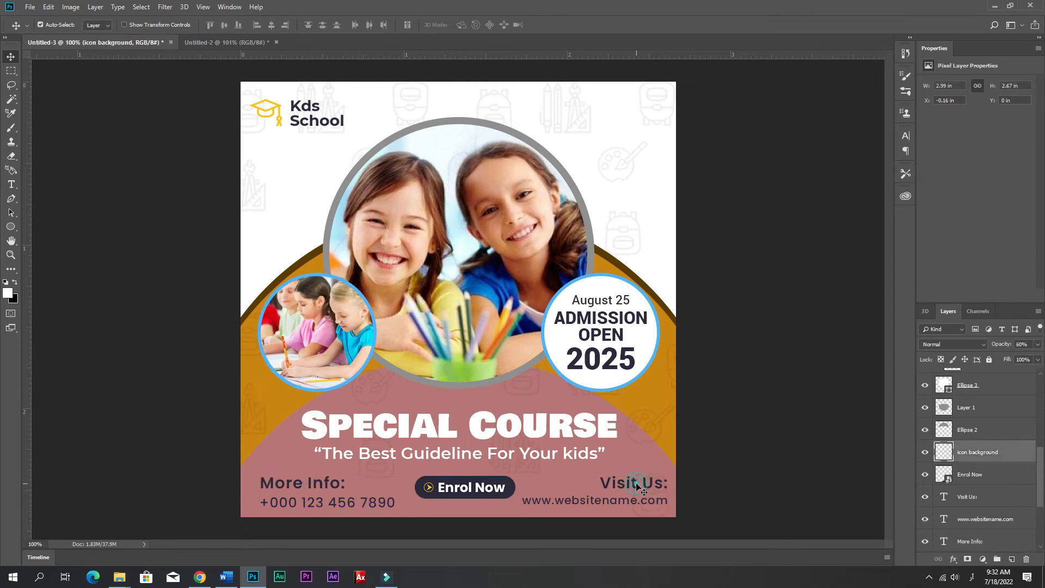
pyautogui.click(630, 482)
pyautogui.keyDown('shift'); pyautogui.click(630, 501); pyautogui.keyUp('shift')
pyautogui.moveTo(630, 500); pyautogui.dragTo(622, 505)
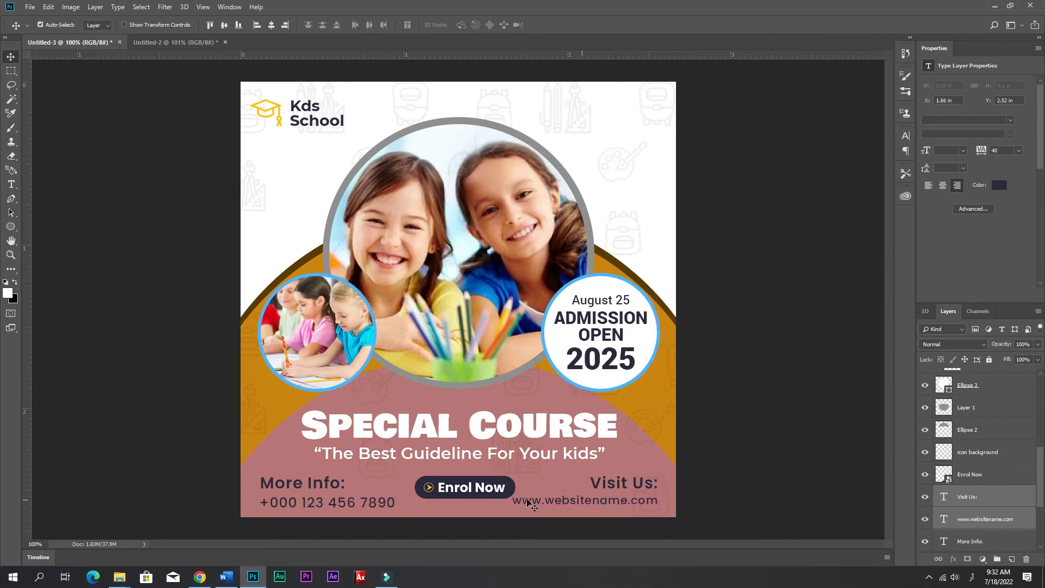
# - Scale the Enrol Now button down to about 0.5 in wide, keeping it between the two contact blocks
pyautogui.click(483, 493)
pyautogui.hotkey('ctrl', 't')
pyautogui.moveTo(515, 497); pyautogui.dragTo(485, 493)
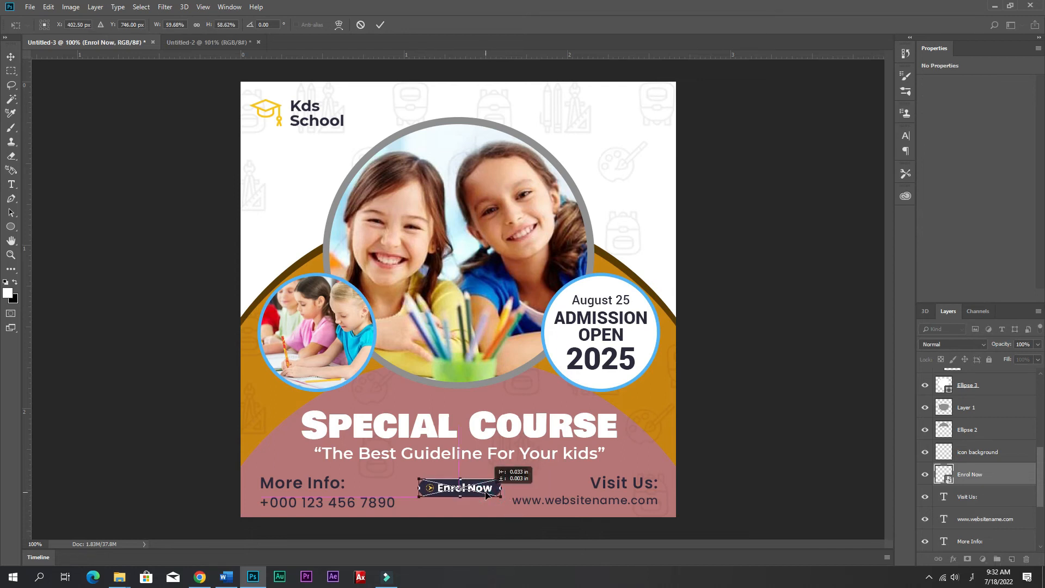
pyautogui.press('Return')
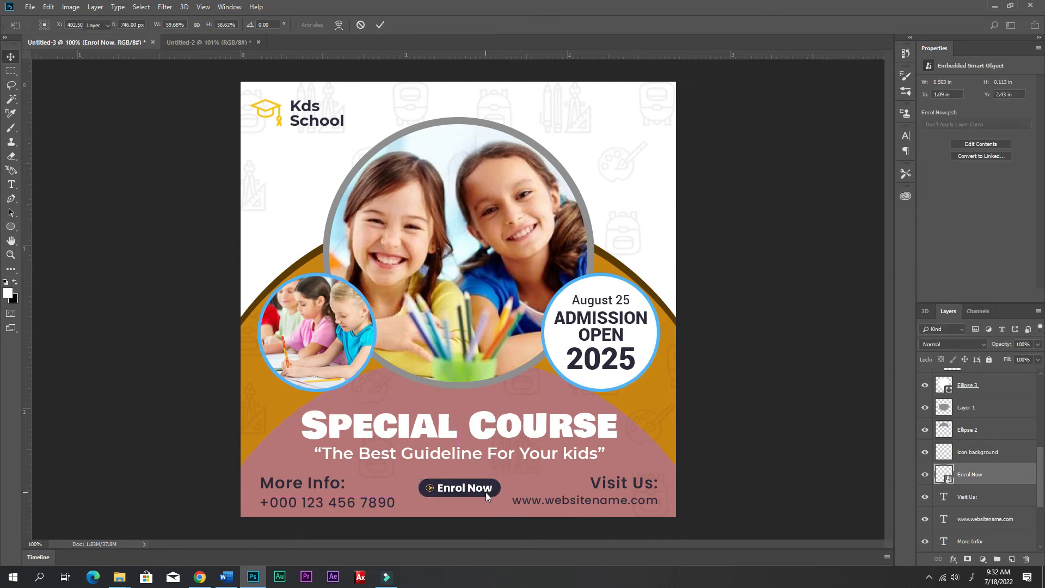
# - Apply the Enrol Now button's new size
pyautogui.click(706, 487)
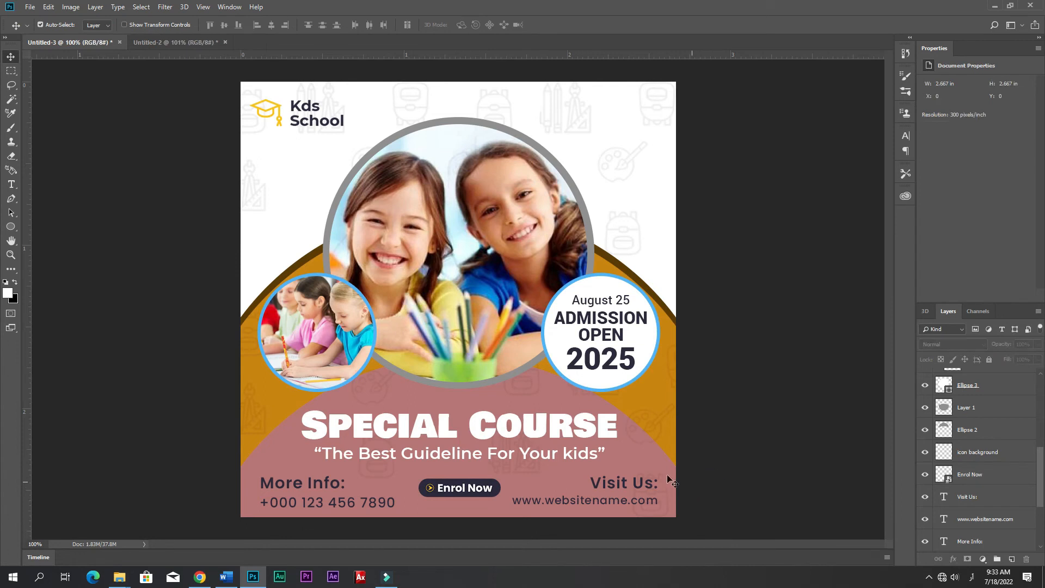
# - Recolor the pink lower ellipse behind the Special Course title to golden yellow #dcb103
pyautogui.click(577, 471)
pyautogui.doubleClick(951, 551)
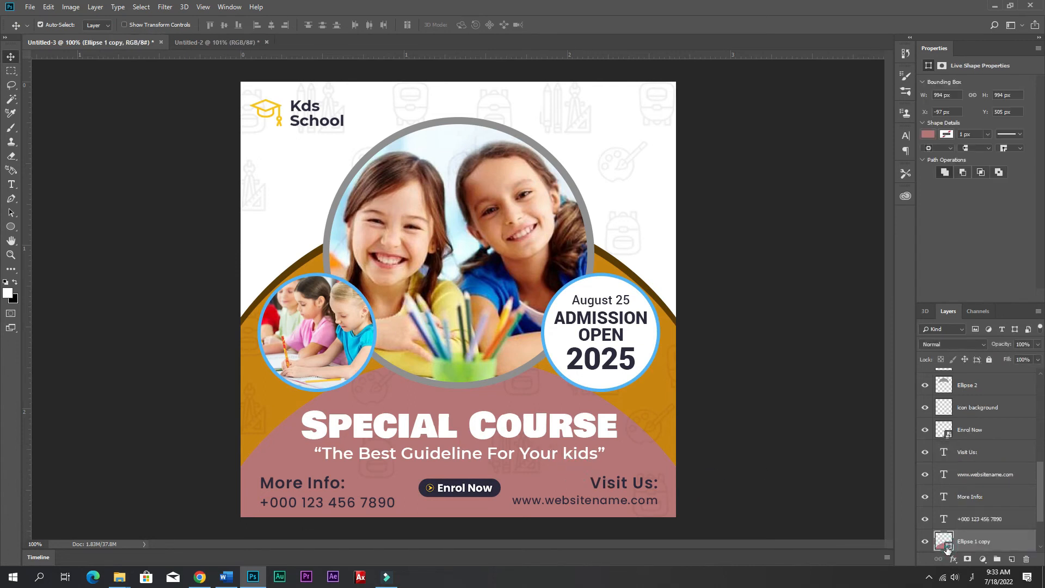
pyautogui.click(430, 489)
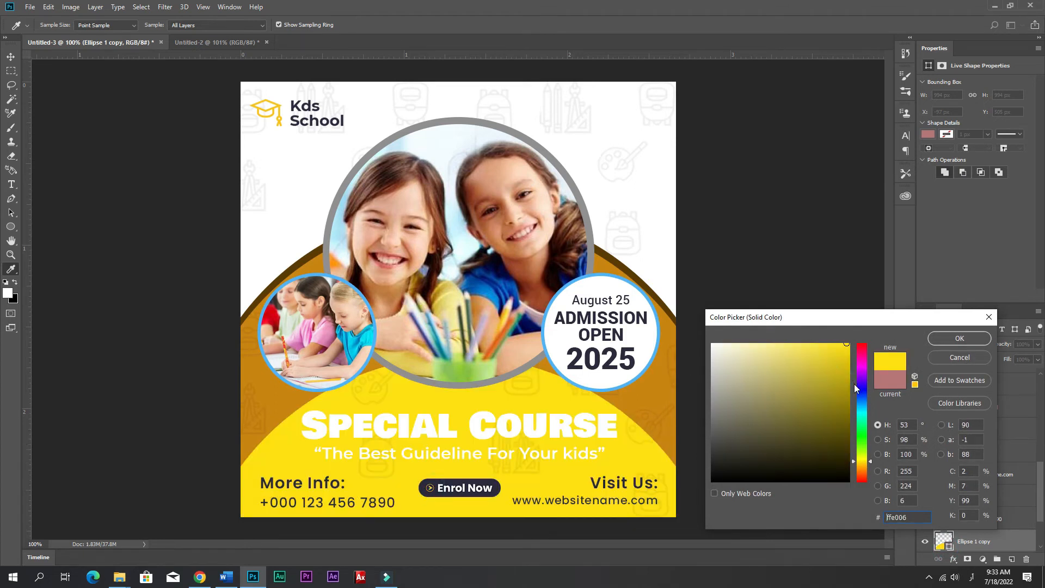
pyautogui.click(847, 380)
pyautogui.click(864, 477)
pyautogui.moveTo(864, 477)
pyautogui.mouseDown()
pyautogui.moveTo(865, 490)
pyautogui.moveTo(861, 466)
pyautogui.mouseUp()
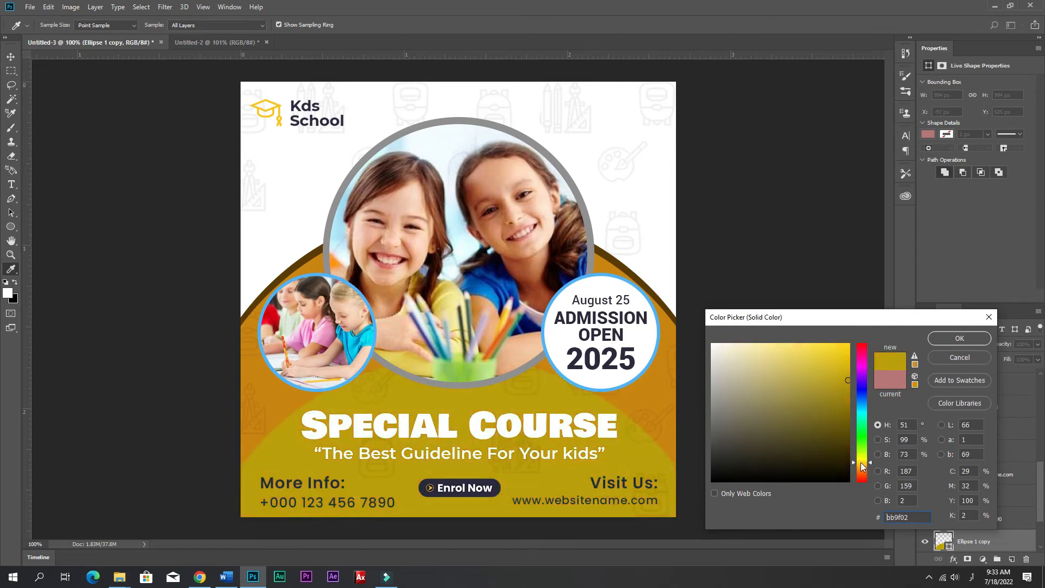
pyautogui.moveTo(847, 380); pyautogui.dragTo(847, 362)
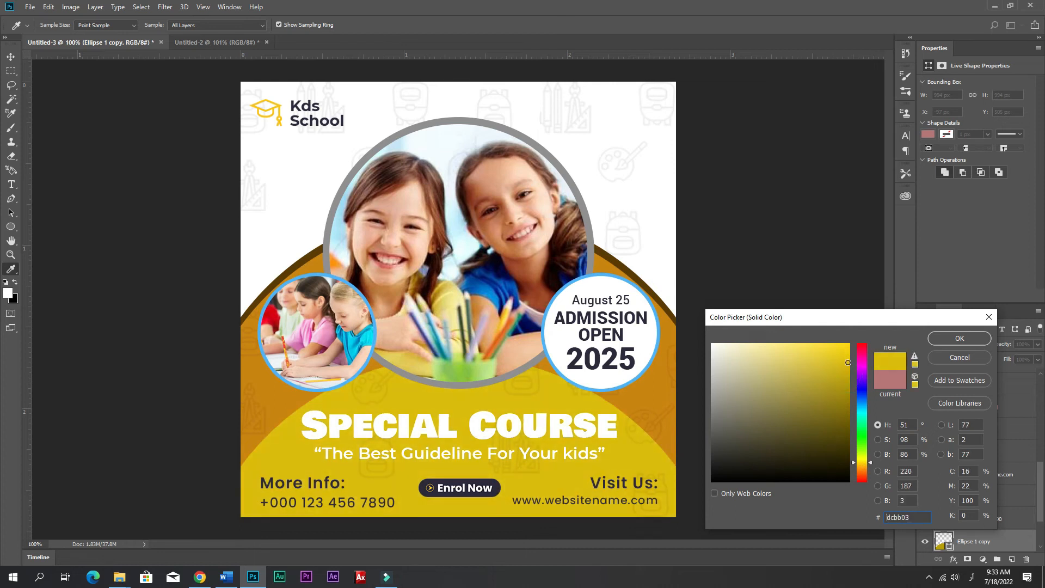
pyautogui.moveTo(866, 461); pyautogui.dragTo(866, 464)
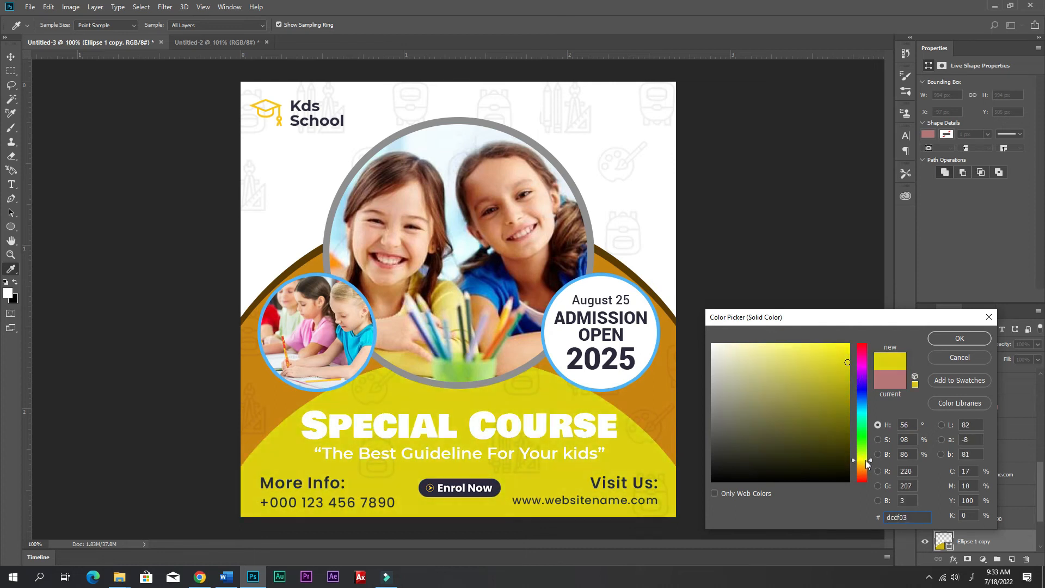
pyautogui.click(959, 339)
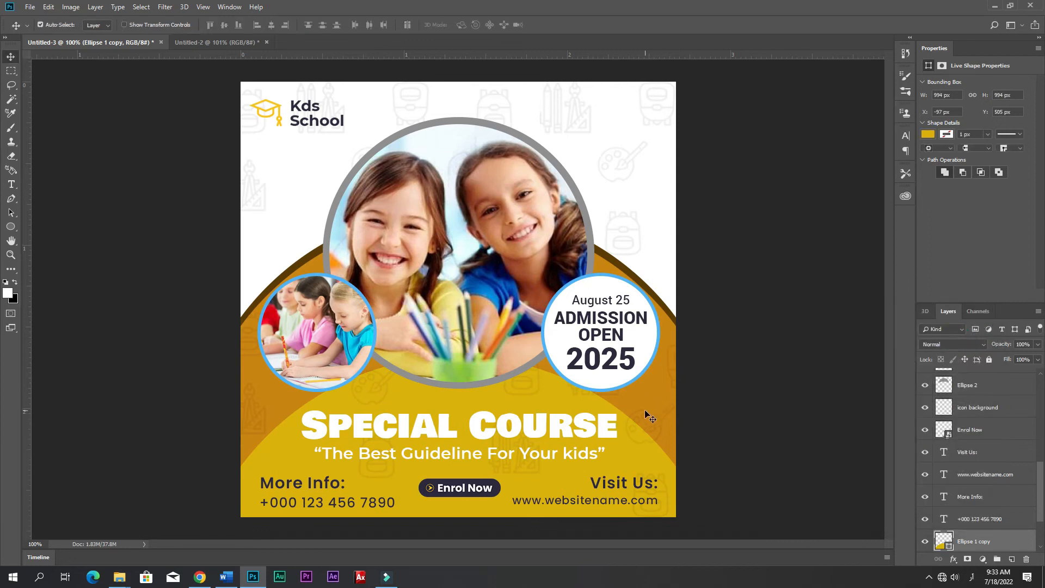
# - Recolor the orange middle ellipse to the dark navy sampled from the Enrol Now button
pyautogui.hotkey('ctrl', 'j')
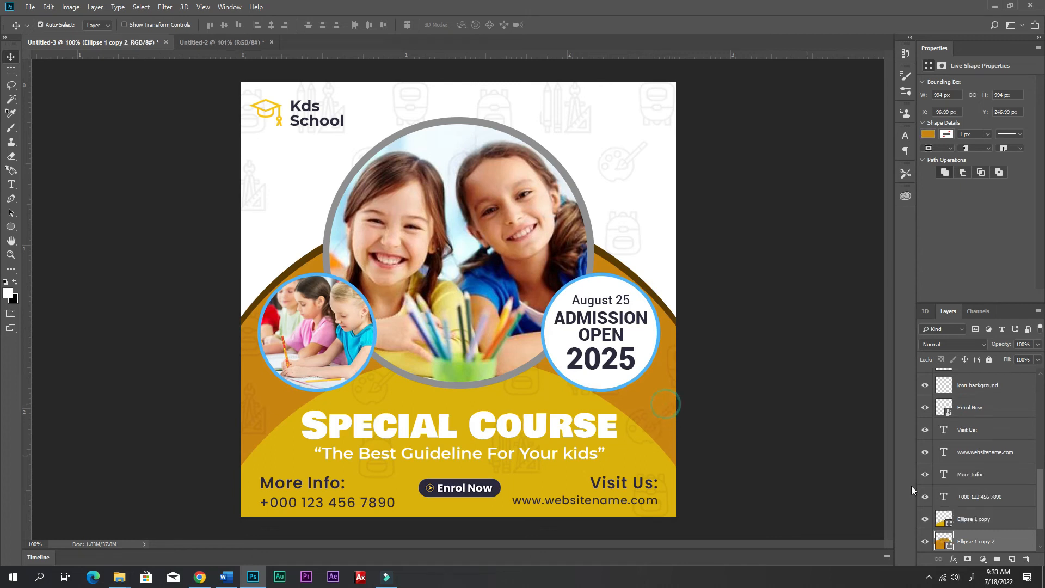
pyautogui.doubleClick(945, 547)
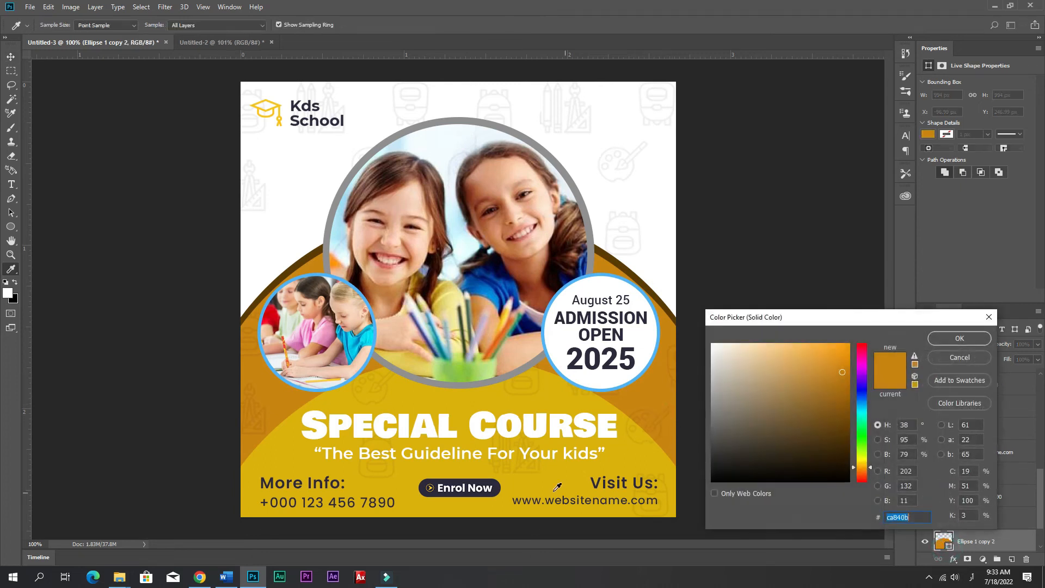
pyautogui.click(493, 481)
pyautogui.click(945, 339)
# - Recolor the brown rearmost ellipse, Ellipse 1, to a bright golden yellow with a hue of 45°
pyautogui.scroll(-1, 956, 509)
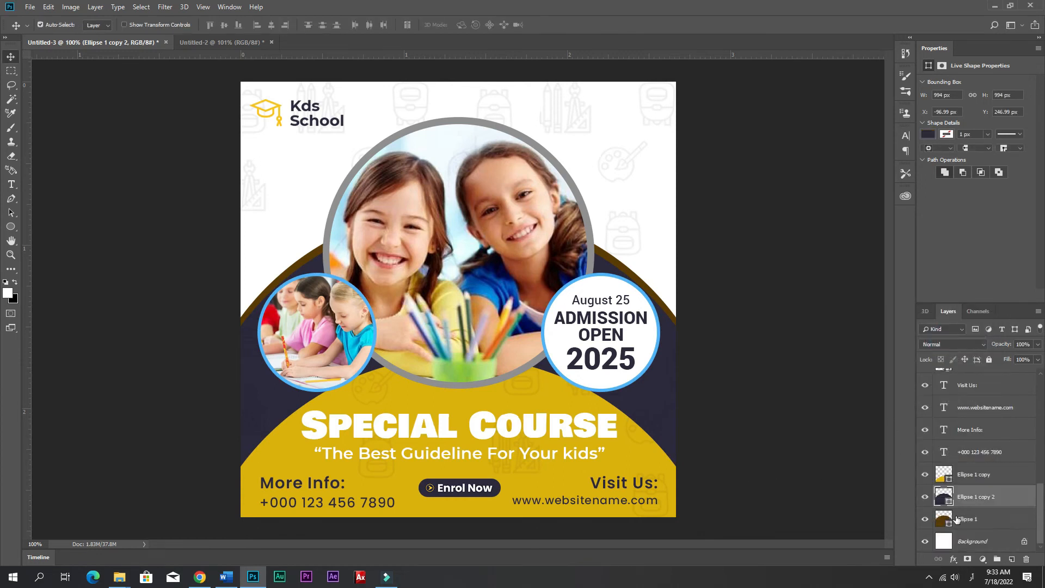
pyautogui.doubleClick(945, 519)
pyautogui.click(660, 459)
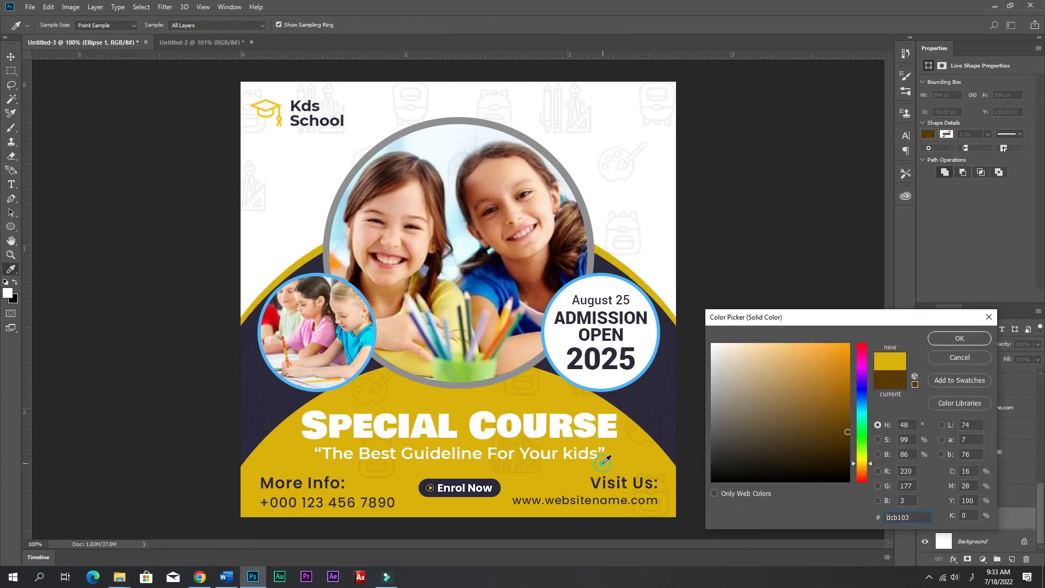
pyautogui.moveTo(846, 375); pyautogui.dragTo(846, 374)
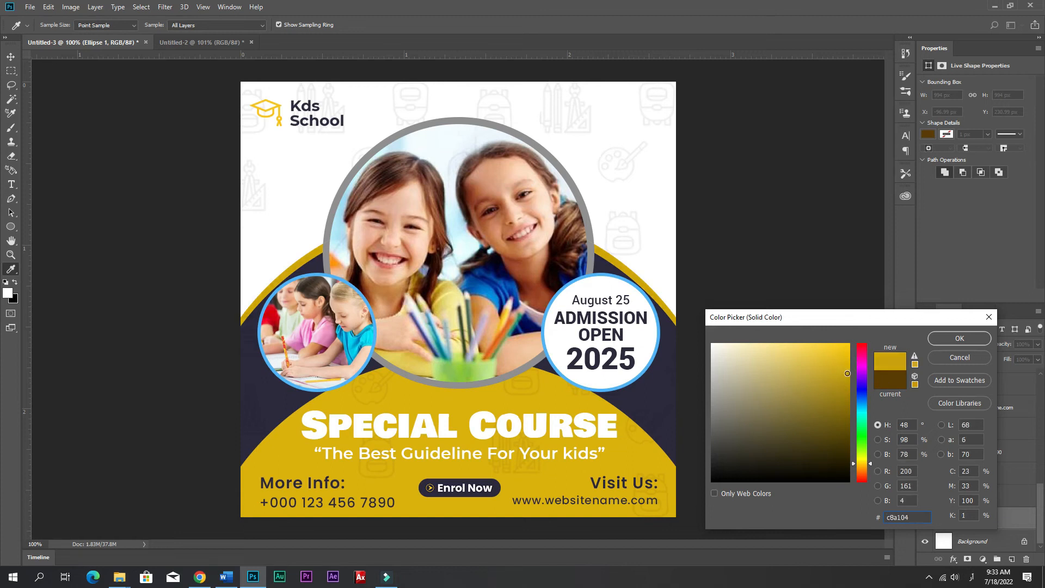
pyautogui.click(870, 464)
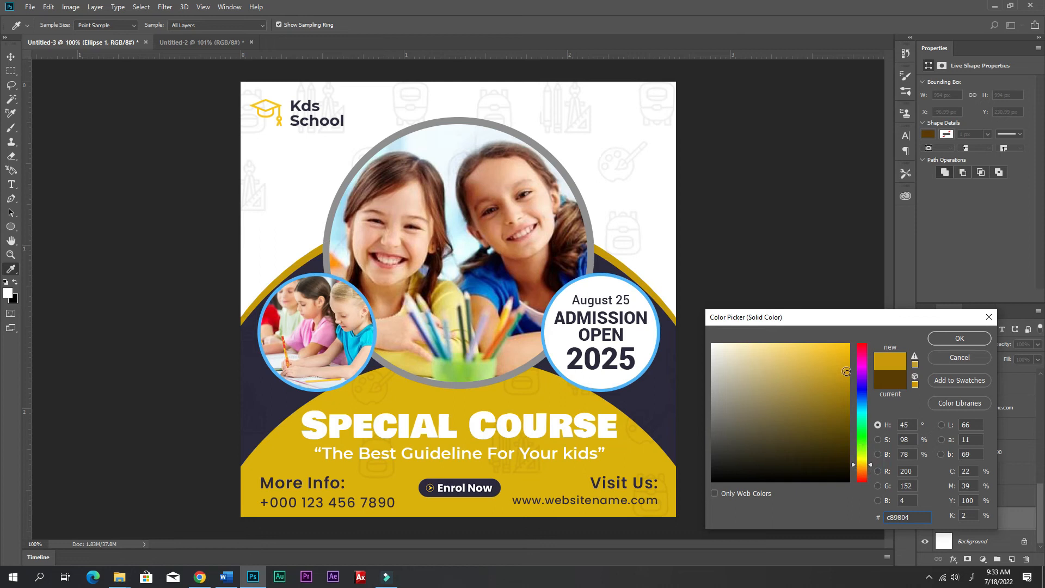
pyautogui.click(960, 337)
pyautogui.press('v')
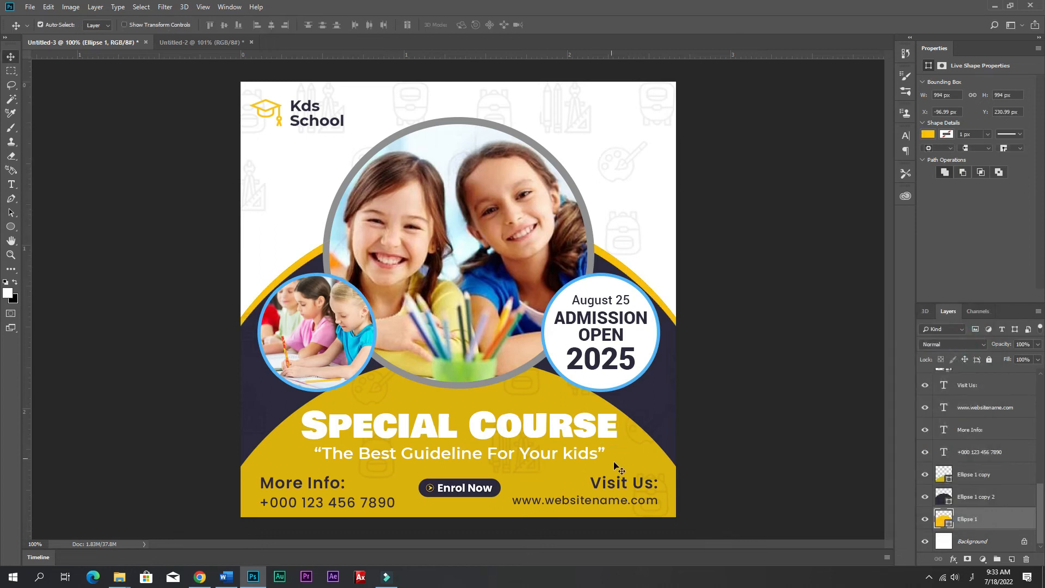
# - Set the fill of the front lower ellipse, Ellipse 1 copy, to #ffc000
pyautogui.click(956, 476)
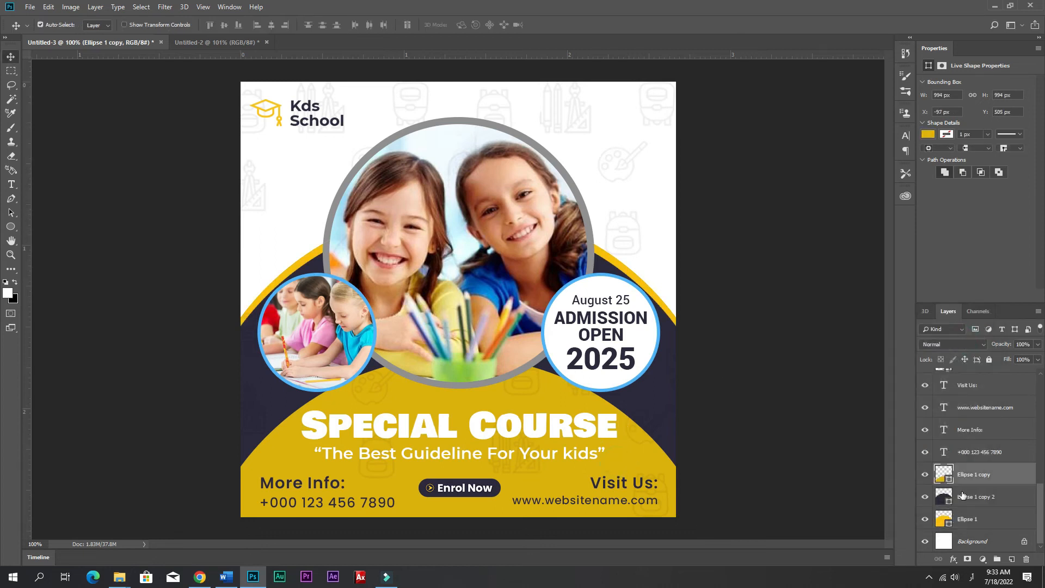
pyautogui.doubleClick(950, 477)
pyautogui.write('ffc000')
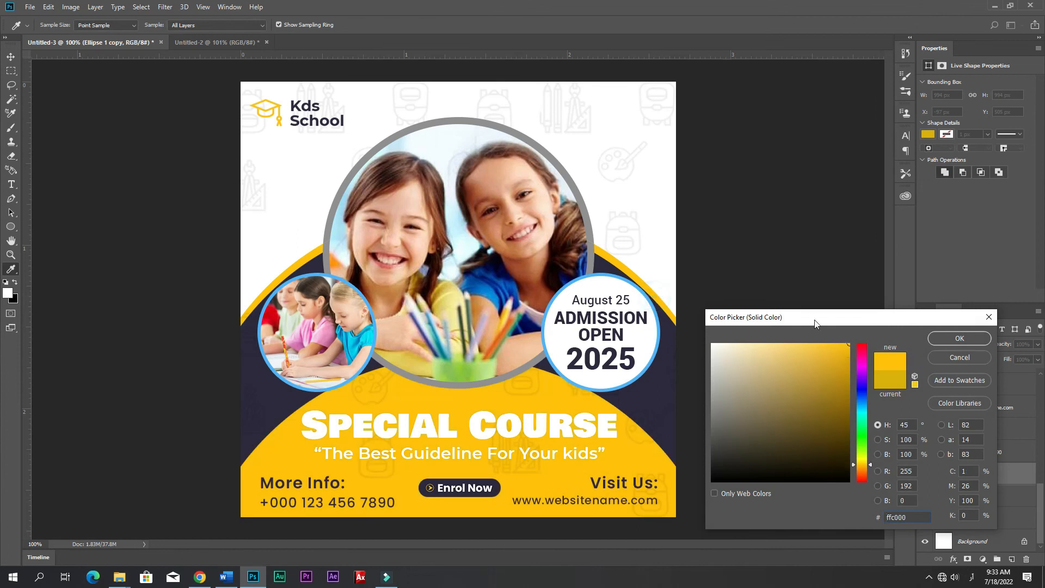
pyautogui.click(943, 338)
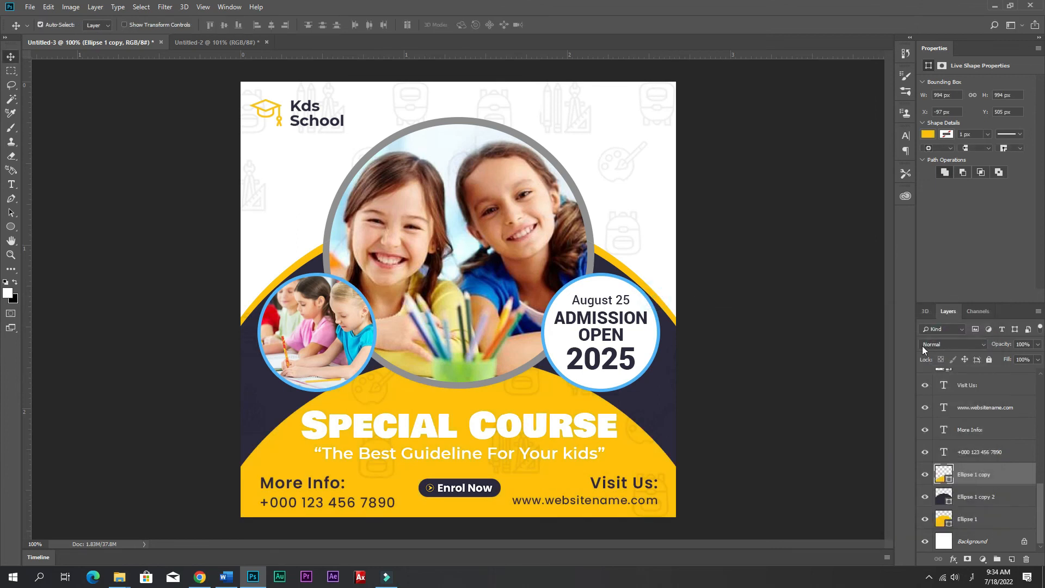
# - Scale the small photo circle and its clipped picture together to about 96%, and nudge both slightly right
pyautogui.click(364, 349)
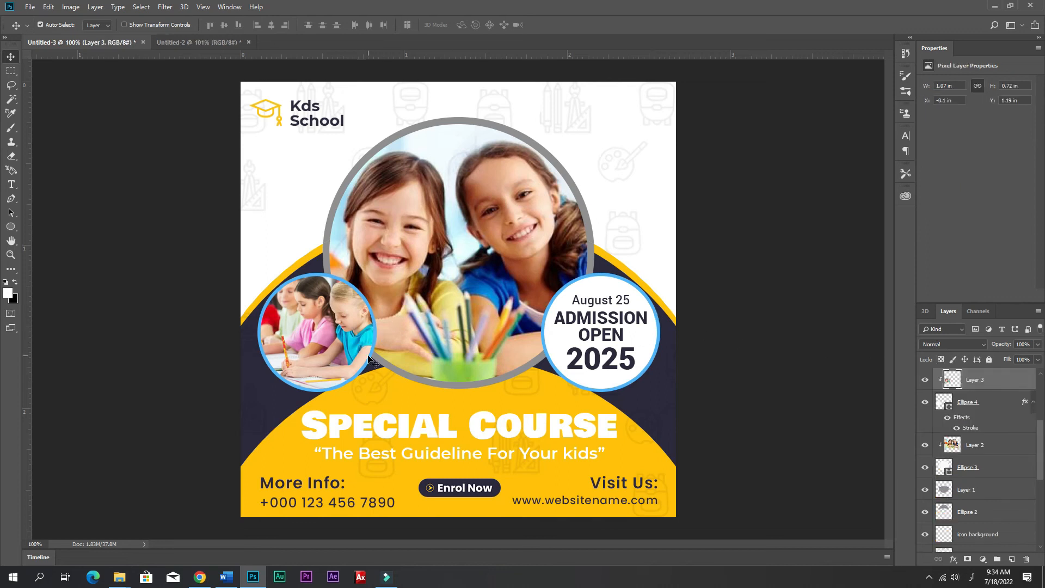
pyautogui.click(988, 404)
pyautogui.hotkey('ctrl', 't')
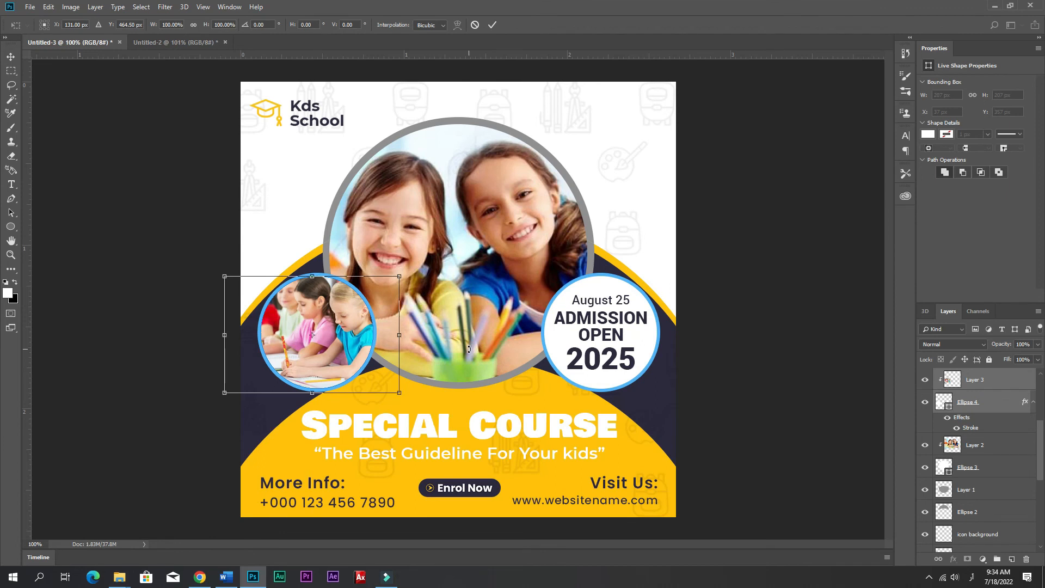
pyautogui.moveTo(400, 394); pyautogui.dragTo(393, 390)
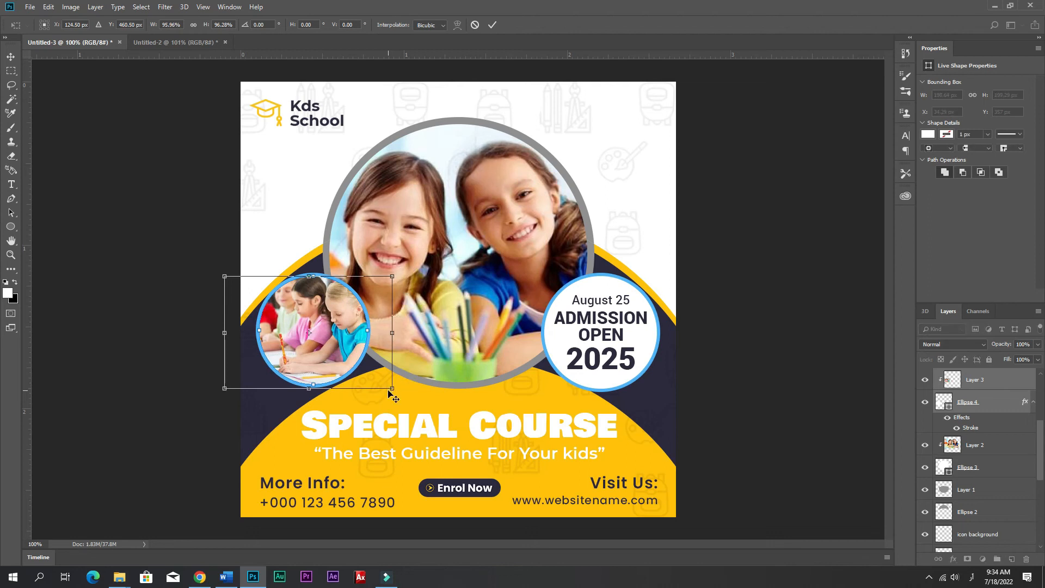
pyautogui.press('Return')
pyautogui.press('Right')
pyautogui.press('Right')
pyautogui.press('Right')
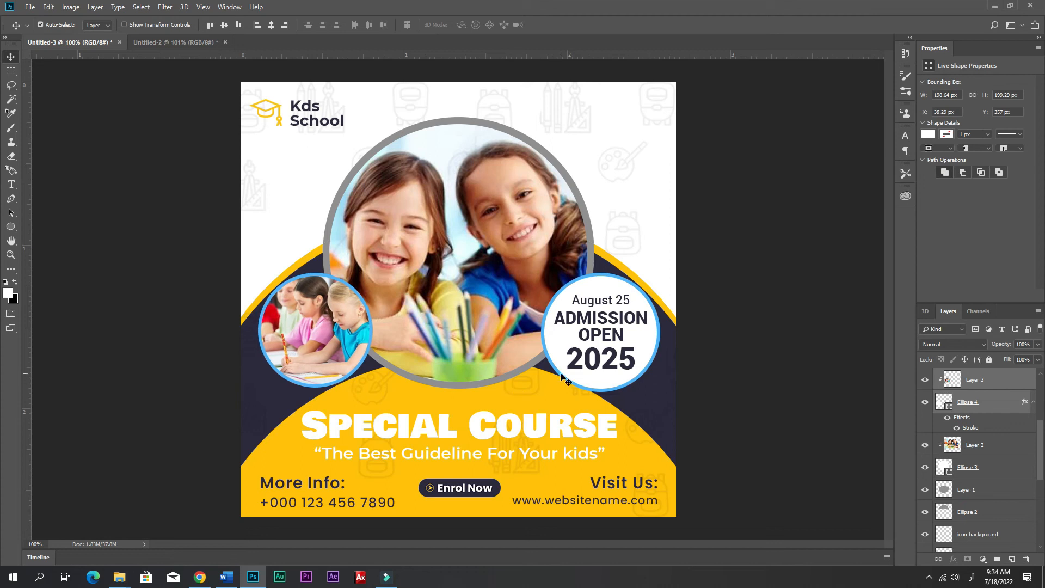
# - Scale the white admission circle and its August 25 text together to about 95%
pyautogui.click(594, 357)
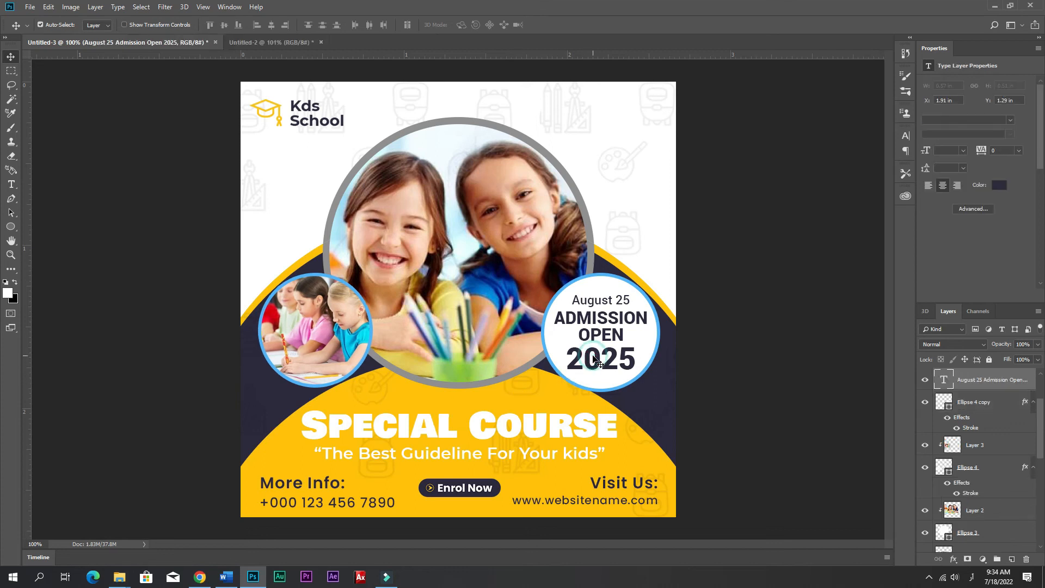
pyautogui.click(656, 356)
pyautogui.scroll(3, 997, 413)
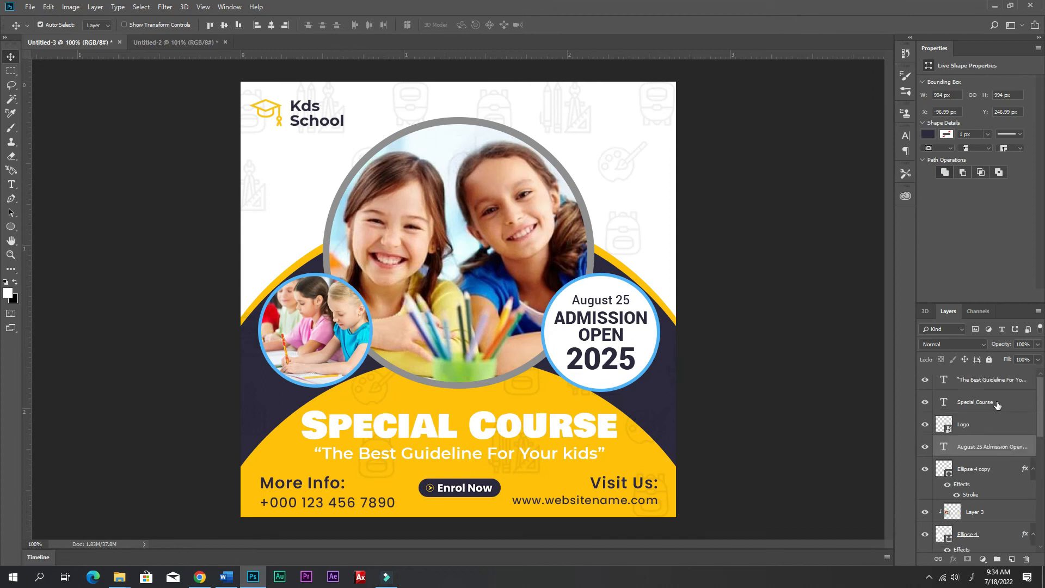
pyautogui.click(984, 471)
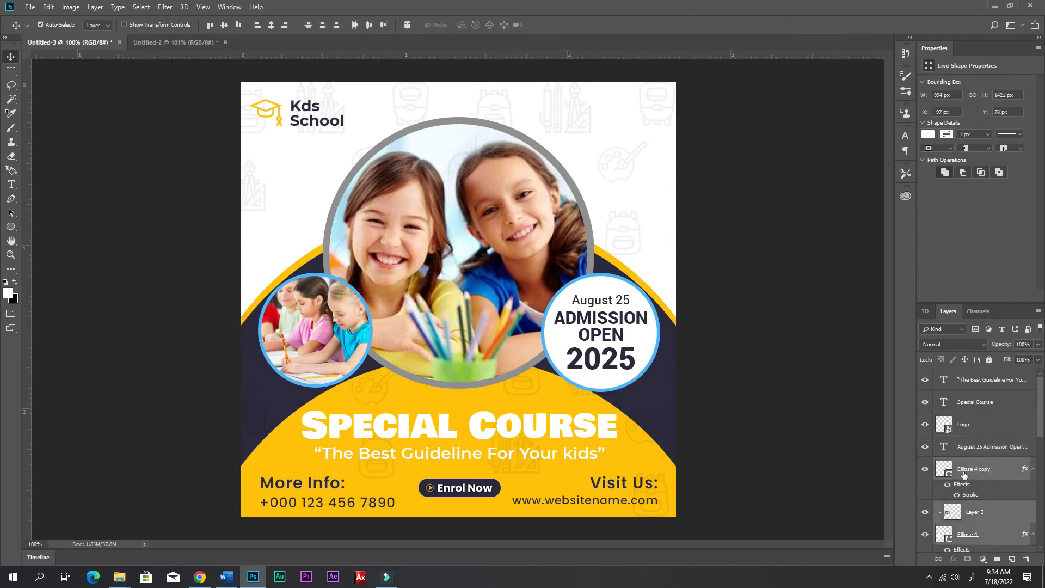
pyautogui.keyDown('shift'); pyautogui.click(971, 452); pyautogui.keyUp('shift')
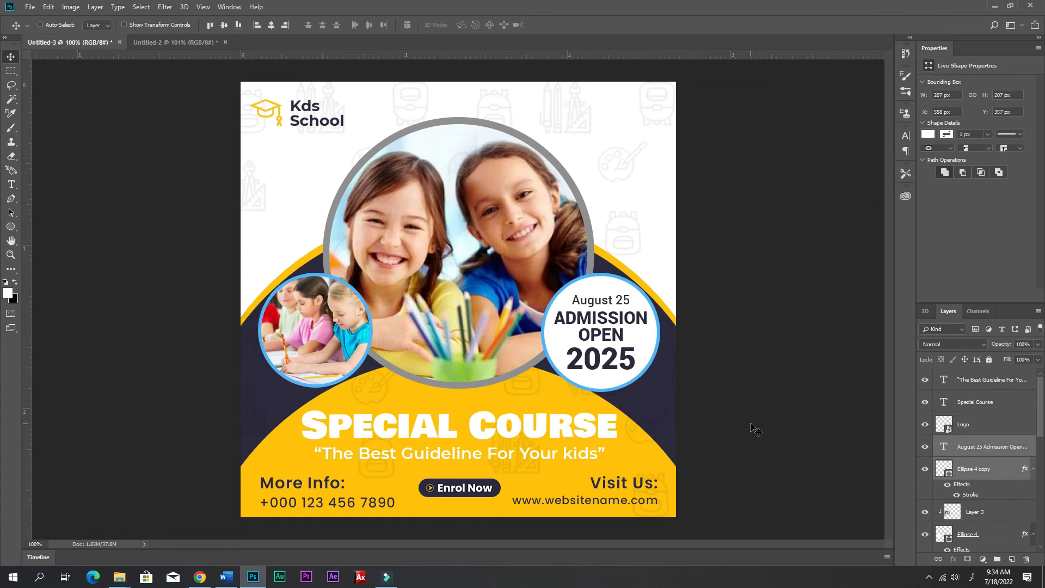
pyautogui.hotkey('ctrl', 't')
pyautogui.moveTo(657, 390); pyautogui.dragTo(653, 388)
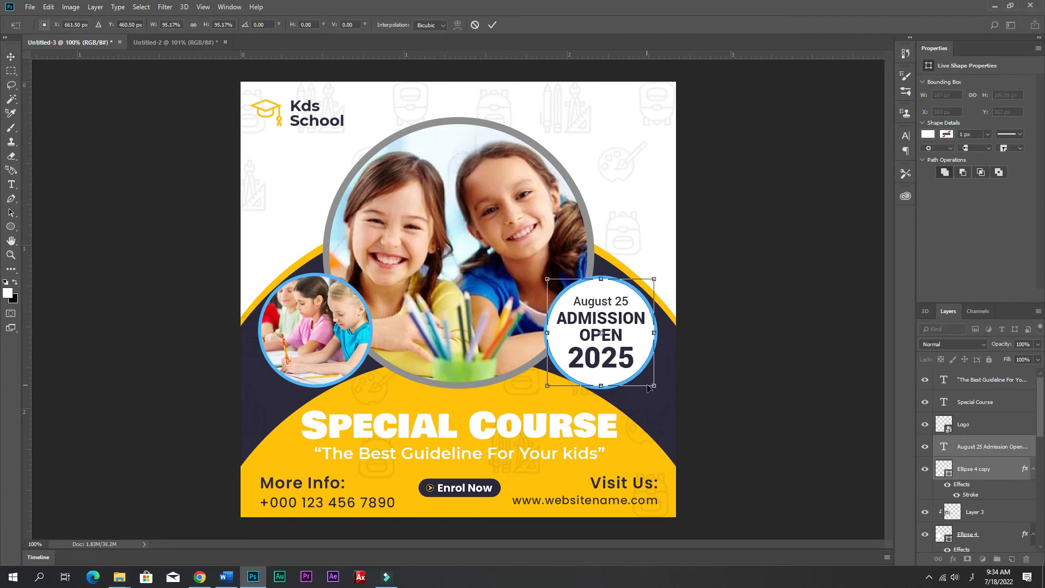
pyautogui.press('Return')
# - Nudge the admission circle and its text slightly right, closer to the canvas edge
pyautogui.press('Right')
pyautogui.press('Right')
pyautogui.press('Right')
pyautogui.press('Right')
pyautogui.press('Right')
pyautogui.press('Right')
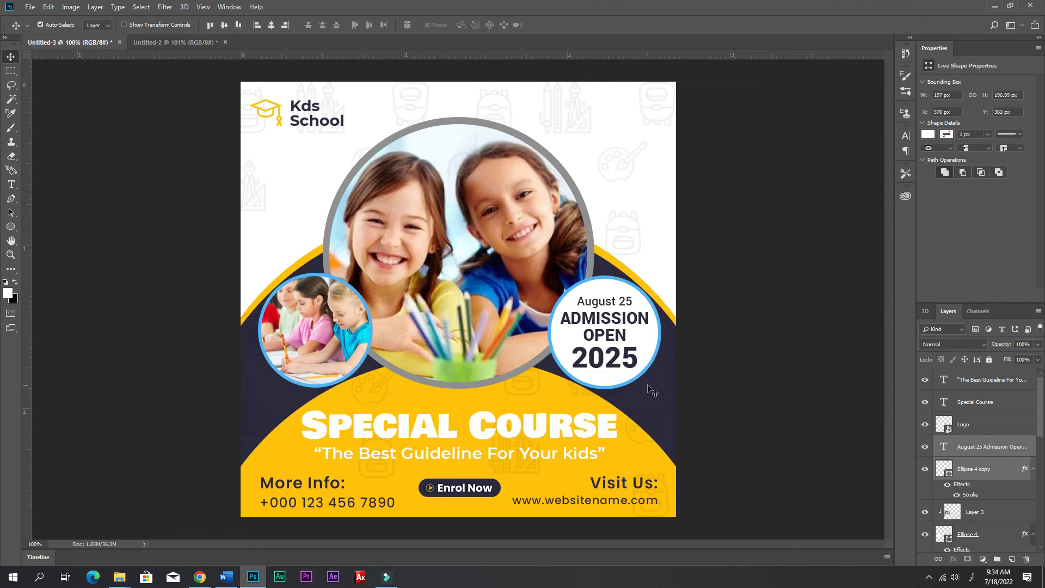
# - Change the blue stroke of the admission circle to the ellipse's yellow, #ffc000
pyautogui.click(954, 469)
pyautogui.doubleClick(970, 494)
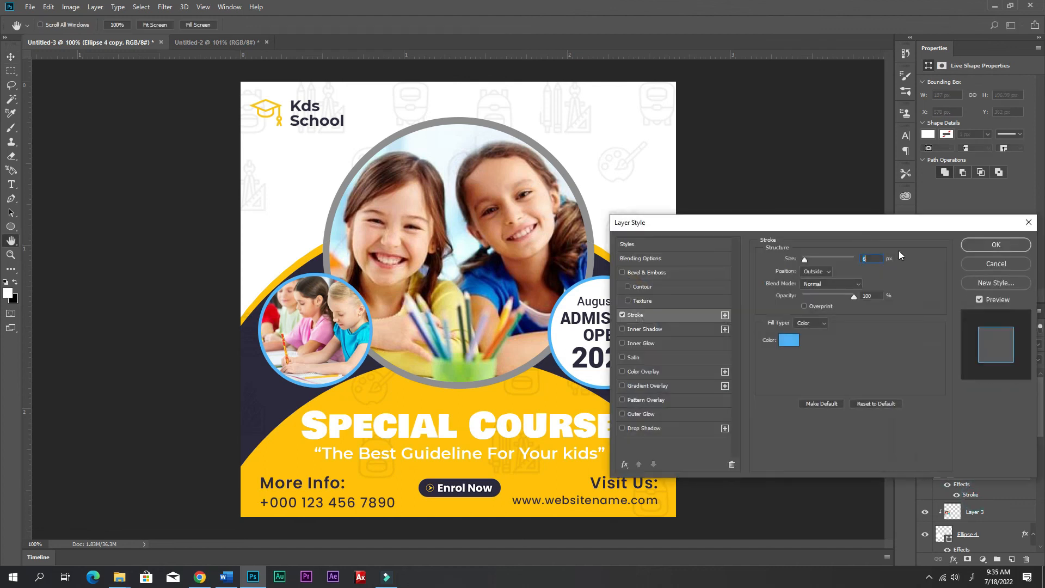
pyautogui.click(788, 340)
pyautogui.click(545, 383)
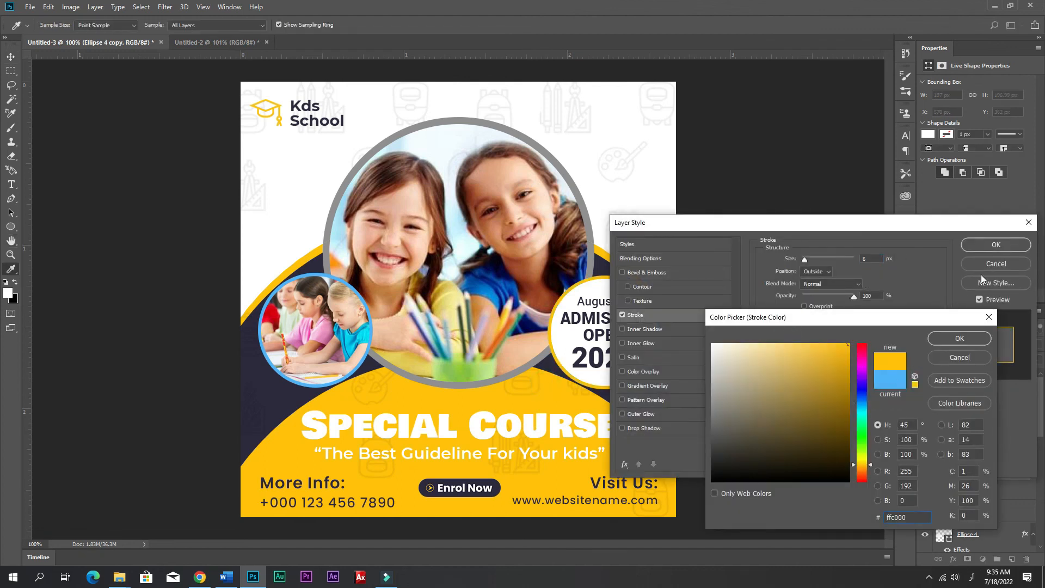
pyautogui.click(972, 341)
pyautogui.click(996, 244)
# - Change the blue stroke of the small photo circle, Ellipse 4, to yellow #ffc000
pyautogui.click(312, 371)
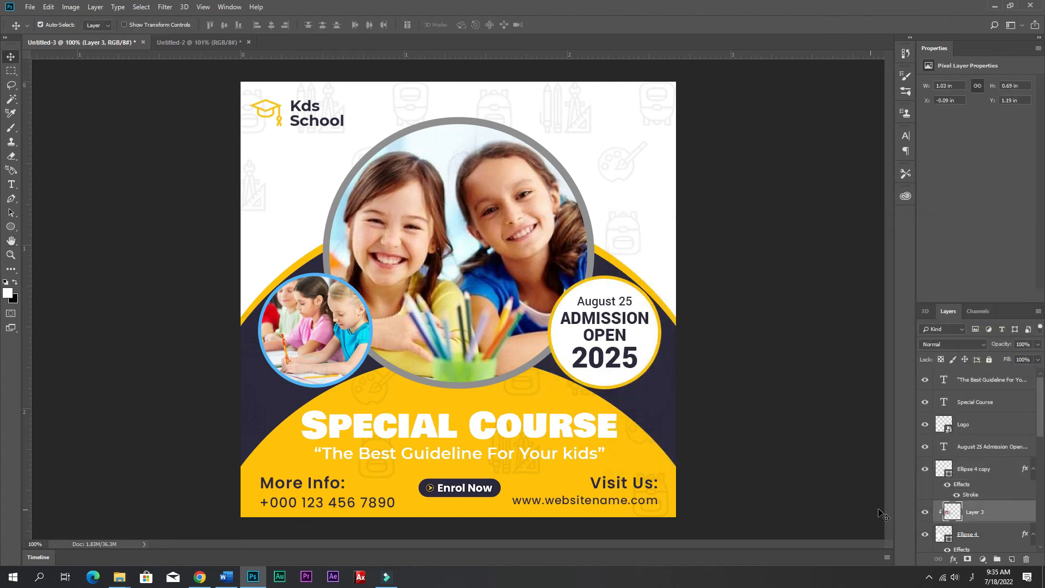
pyautogui.scroll(-1, 966, 540)
pyautogui.click(961, 487)
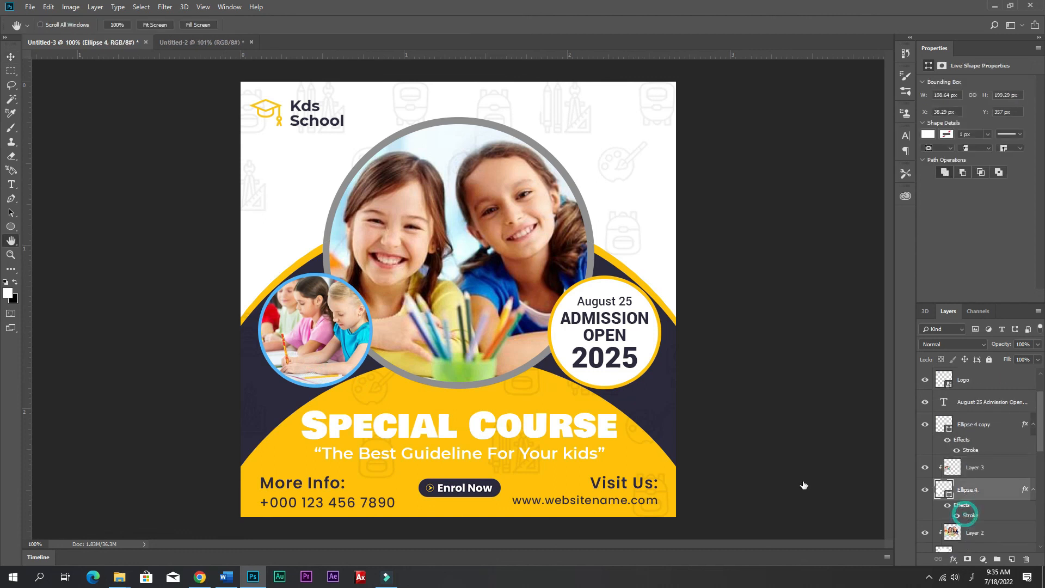
pyautogui.doubleClick(970, 515)
pyautogui.click(788, 339)
pyautogui.click(402, 381)
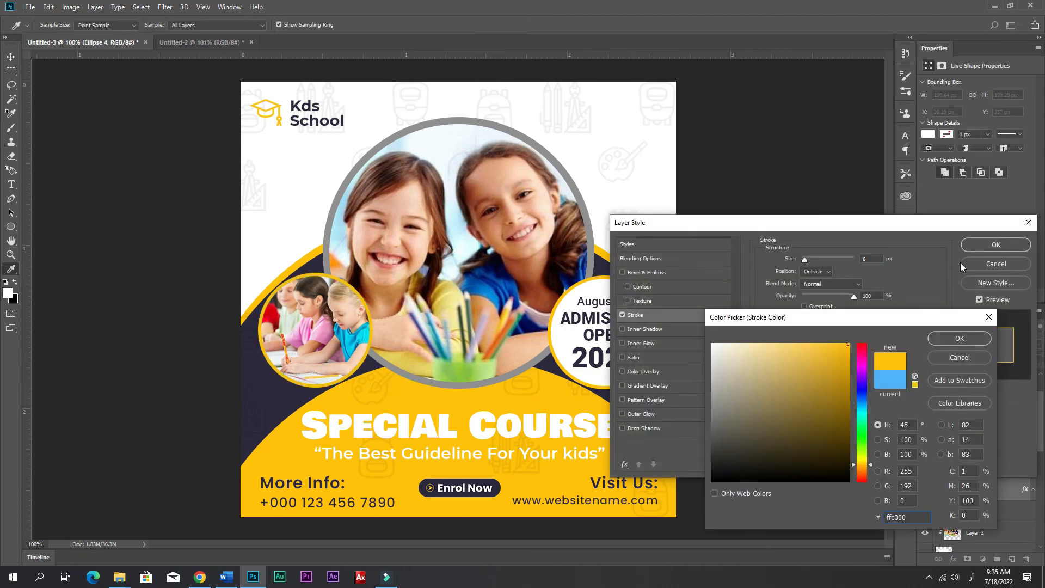
pyautogui.click(962, 338)
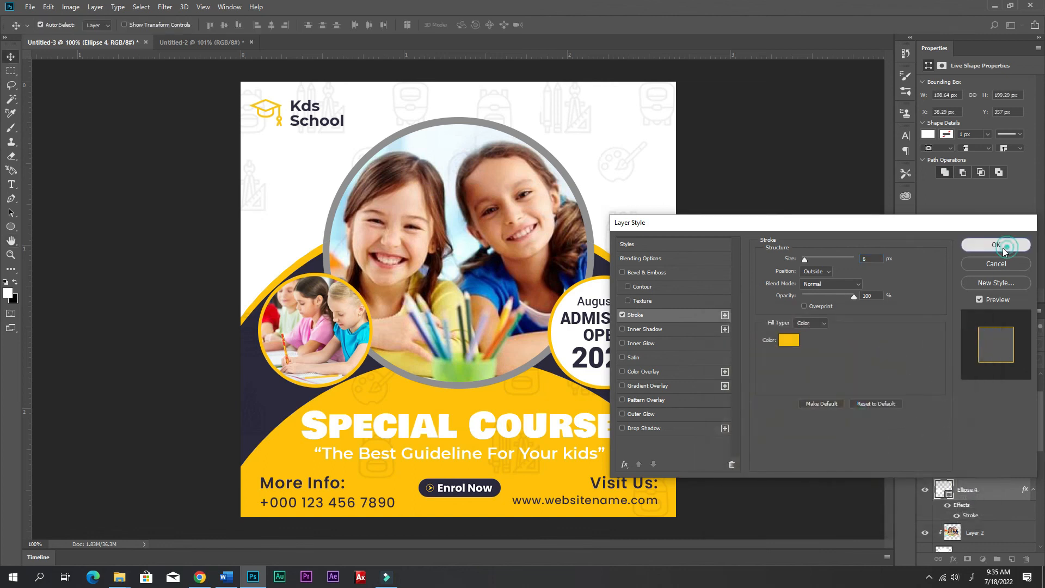
pyautogui.click(996, 244)
# - Fill the lower part of the large photo's ring, Layer 1, with white and clear the selection
pyautogui.click(600, 257)
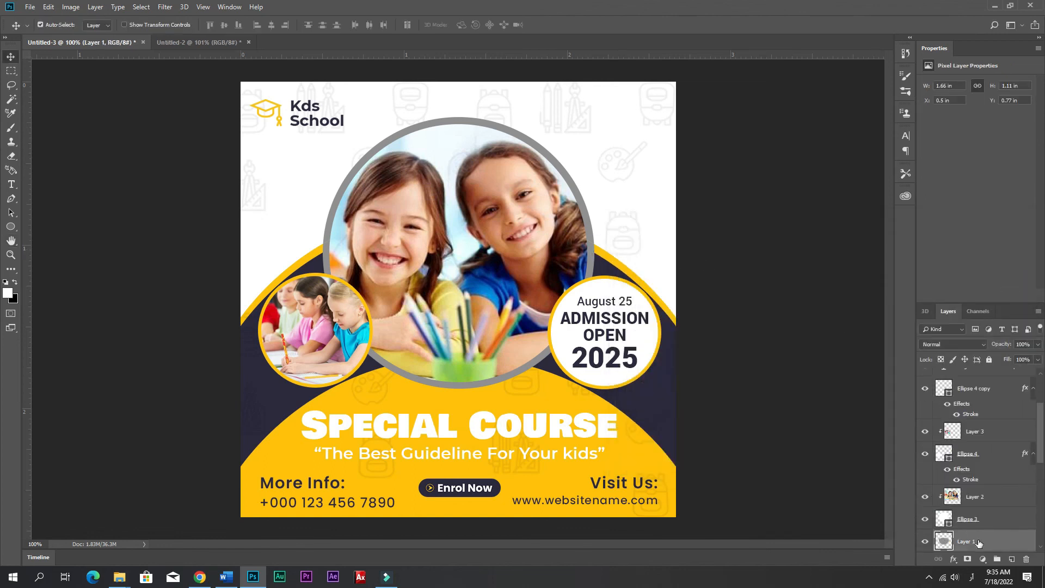
pyautogui.keyDown('ctrl'); pyautogui.click(944, 541); pyautogui.keyUp('ctrl')
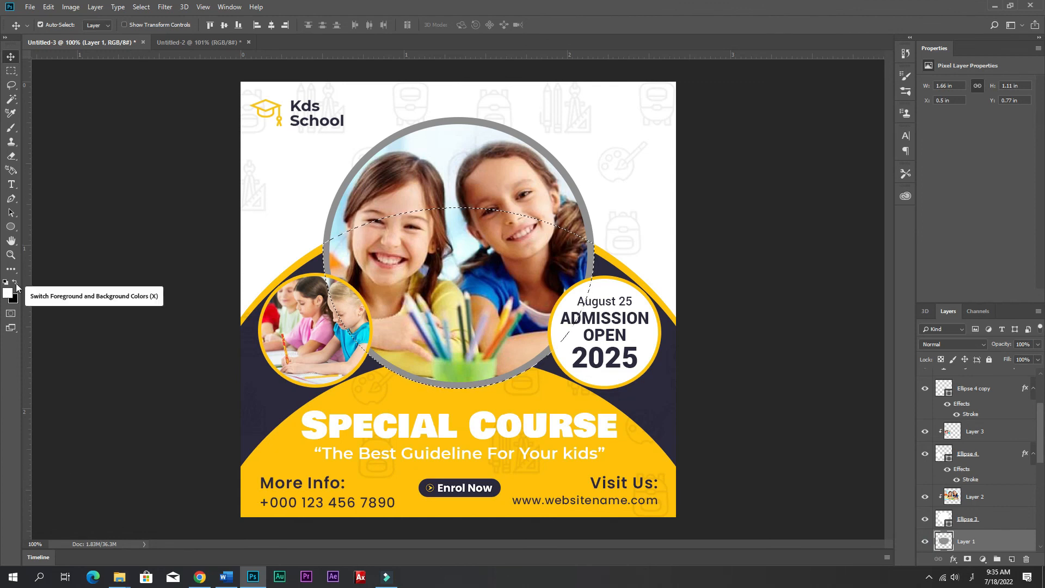
pyautogui.hotkey('alt', 'BackSpace')
pyautogui.hotkey('ctrl', 'd')
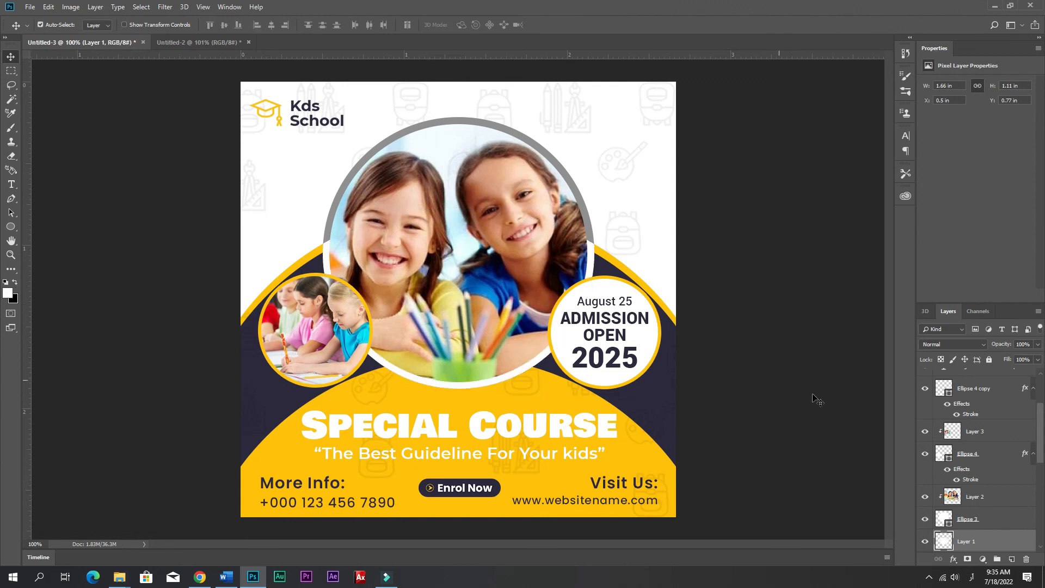
# - Load the outline of the upper ring layer, Ellipse 2, as a selection and set the foreground color to the design's yellow
pyautogui.scroll(-1, 978, 541)
pyautogui.keyDown('ctrl'); pyautogui.click(941, 543); pyautogui.keyUp('ctrl')
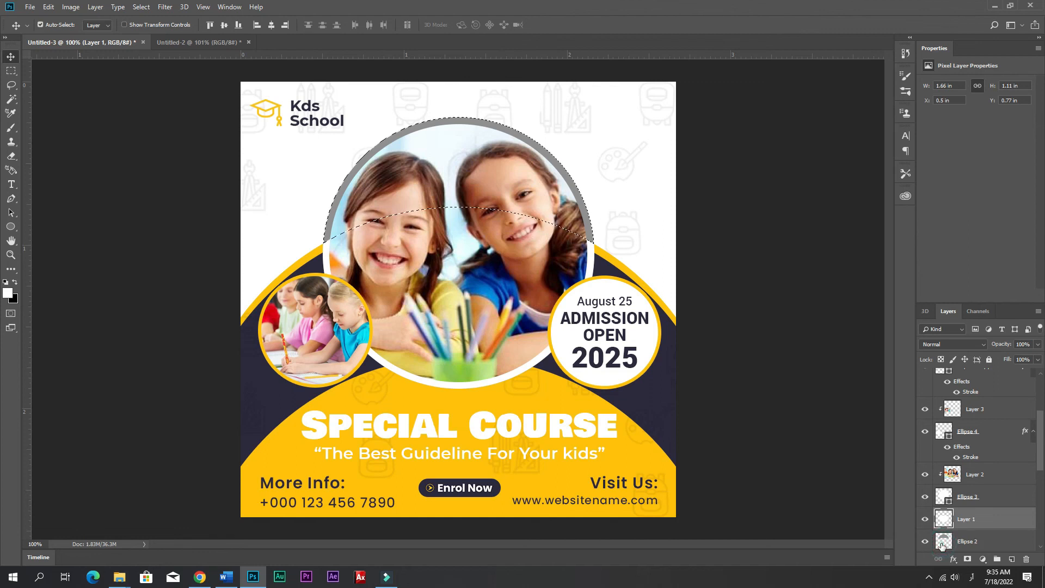
pyautogui.click(963, 541)
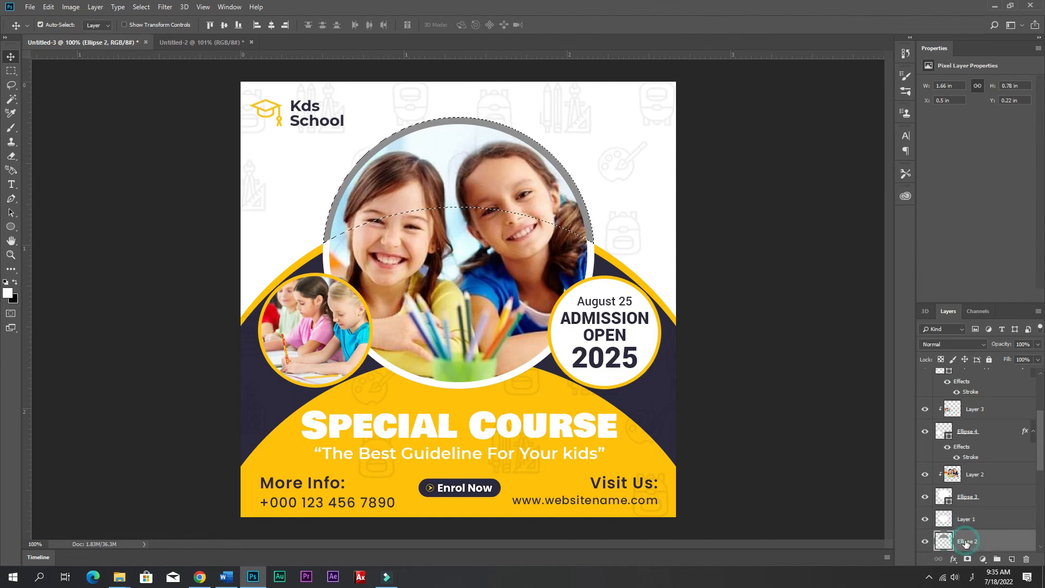
pyautogui.click(8, 294)
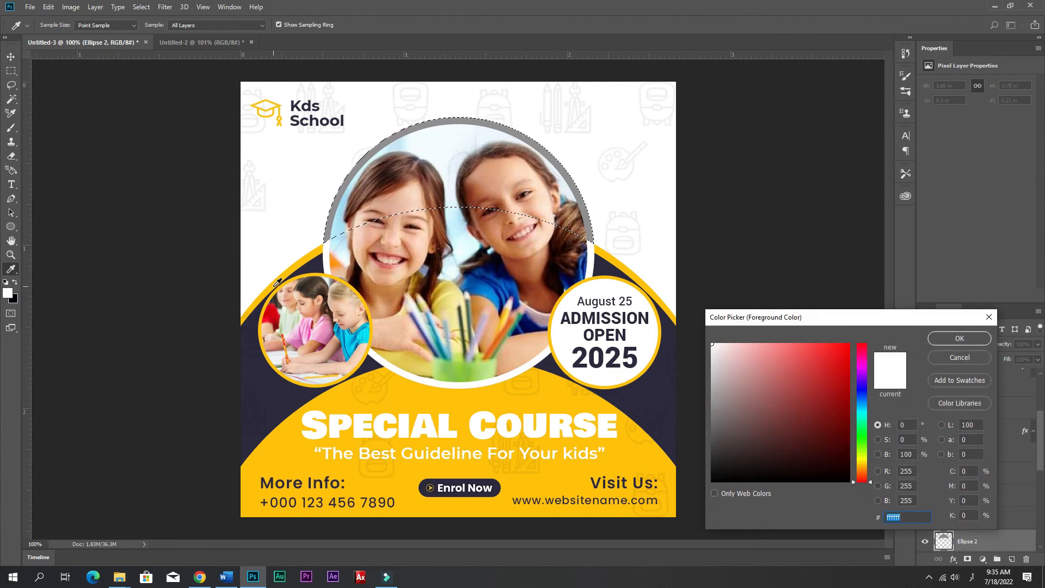
pyautogui.hotkey('ctrl', 'v')
pyautogui.click(952, 337)
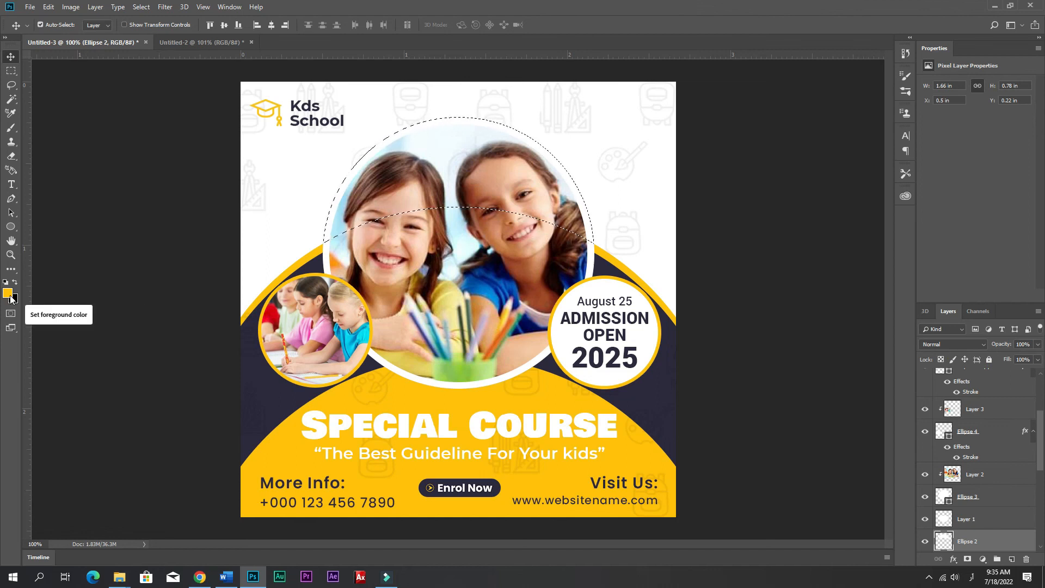
# - Paint the selected upper ring of the large photo yellow with a 500 px brush and clear the selection
pyautogui.press('b')
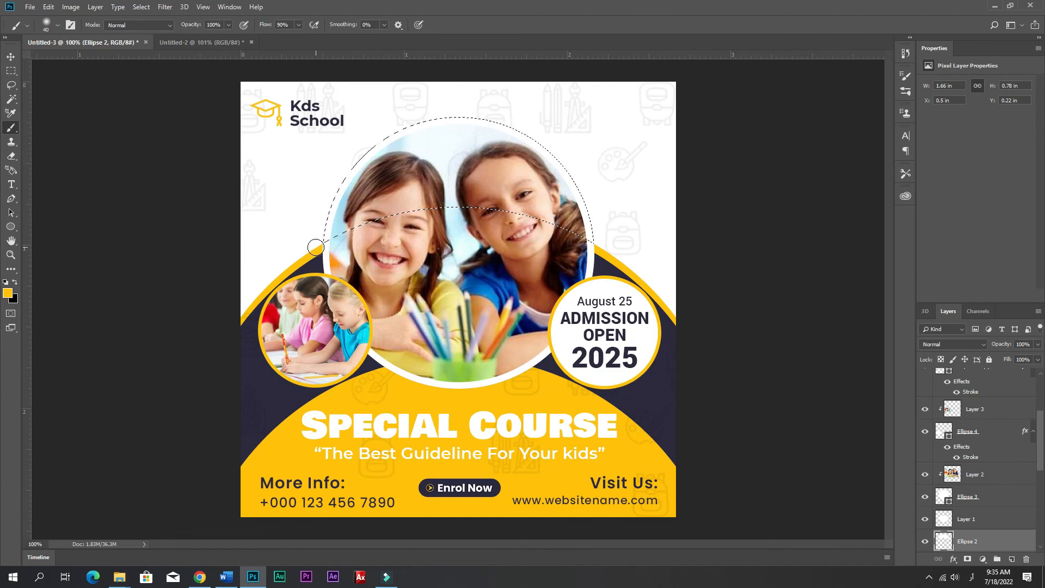
pyautogui.press(']')
pyautogui.press(']')
pyautogui.press(']')
pyautogui.press(']')
pyautogui.press(']')
pyautogui.press(']')
pyautogui.press(']')
pyautogui.press(']')
pyautogui.press(']')
pyautogui.press(']')
pyautogui.press(']')
pyautogui.press(']')
pyautogui.press(']')
pyautogui.press(']')
pyautogui.moveTo(329, 232)
pyautogui.mouseDown()
pyautogui.moveTo(479, 171)
pyautogui.moveTo(600, 293)
pyautogui.moveTo(345, 189)
pyautogui.mouseUp()
pyautogui.hotkey('ctrl', 'd')
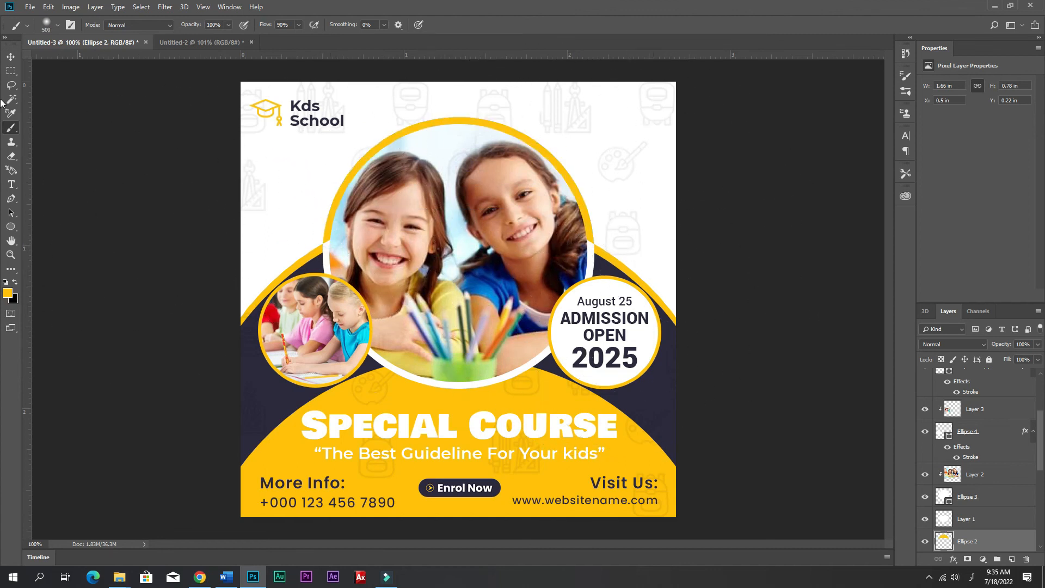
pyautogui.click(8, 58)
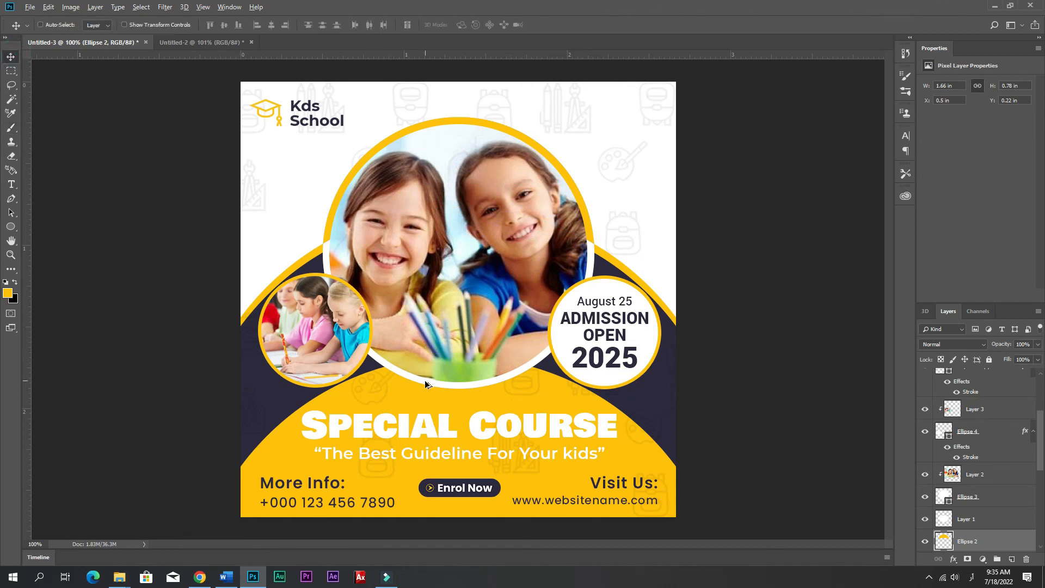
pyautogui.scroll(-4, 422, 384)
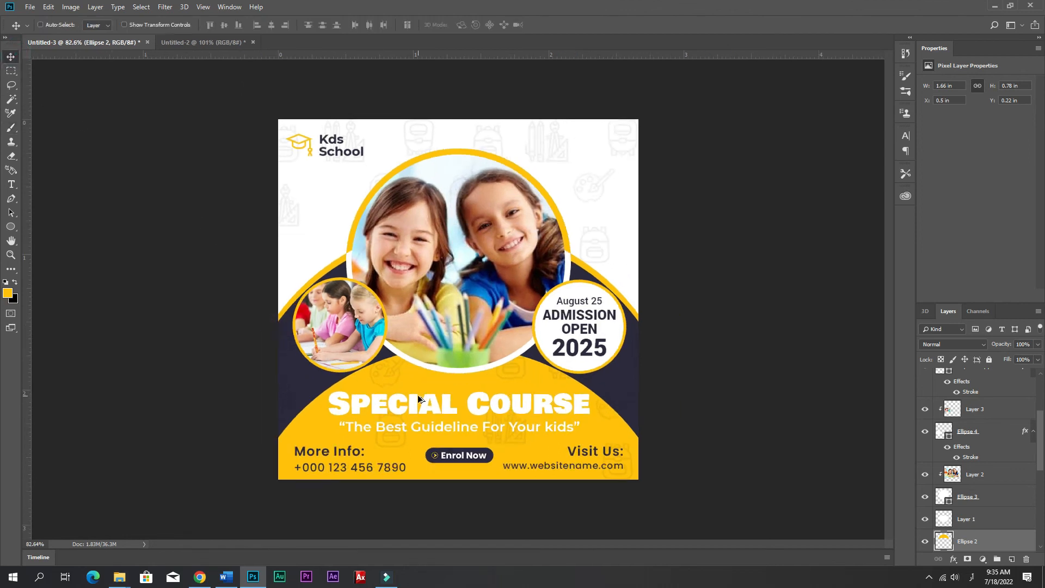
pyautogui.scroll(-3, 577, 422)
pyautogui.scroll(5, 593, 423)
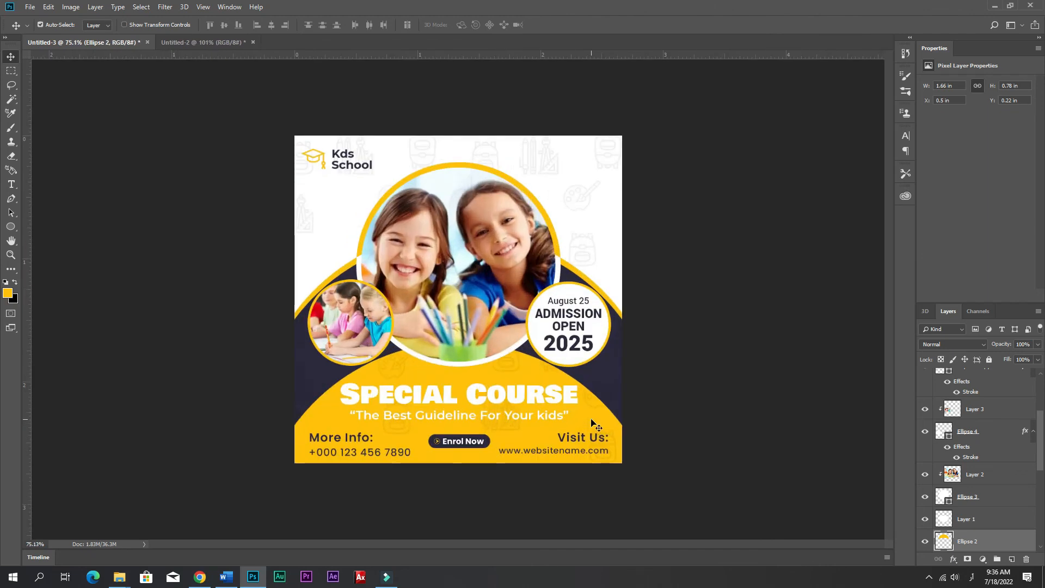